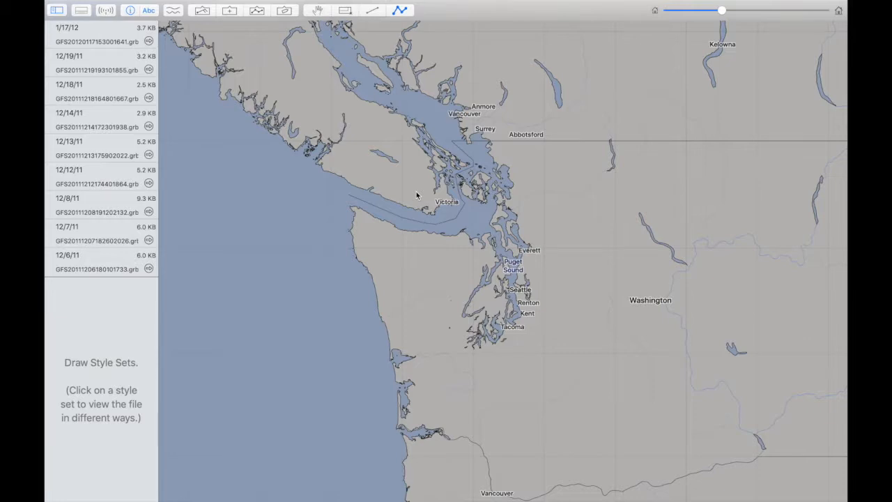
# Step: Open the Grib Model Explorer and examine the regional North America forecast models
pyautogui.press('super+e')
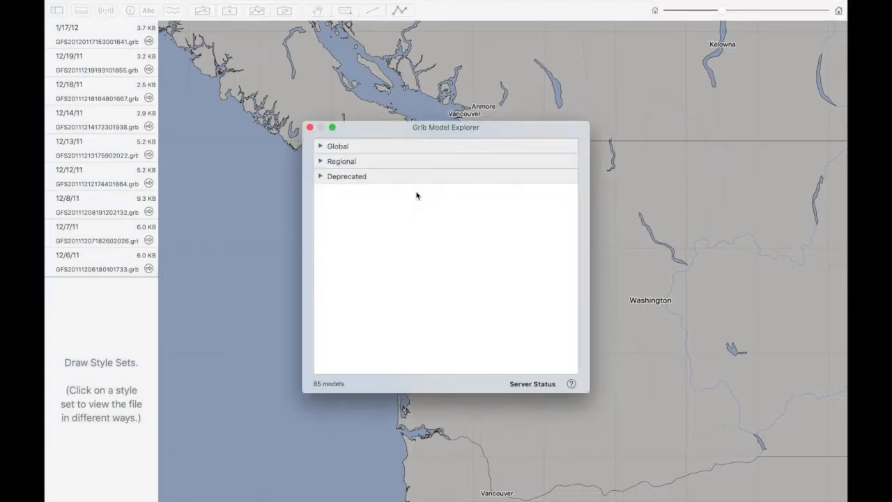
pyautogui.click(320, 162)
pyautogui.click(328, 205)
pyautogui.scroll(-5, 357, 305)
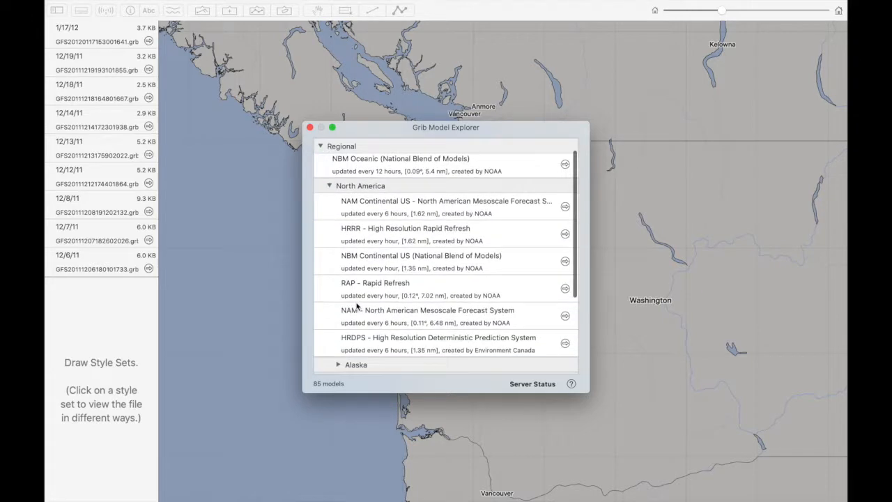
pyautogui.scroll(-1, 357, 305)
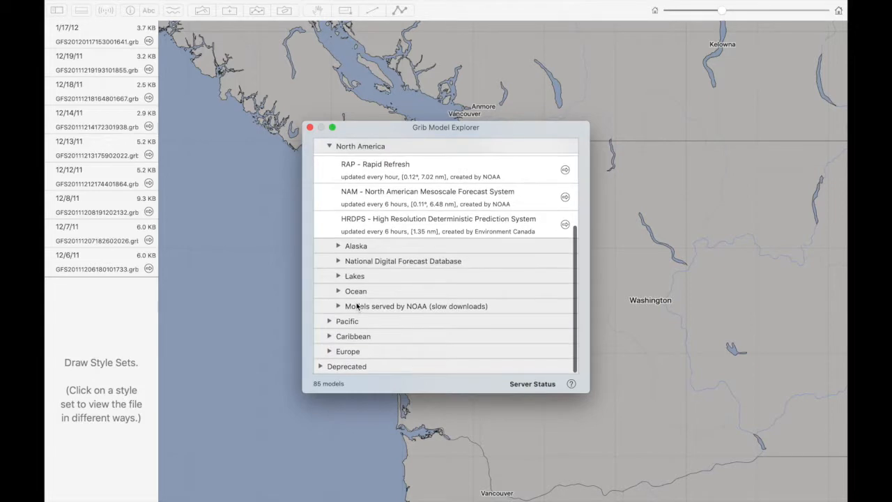
pyautogui.scroll(5, 357, 307)
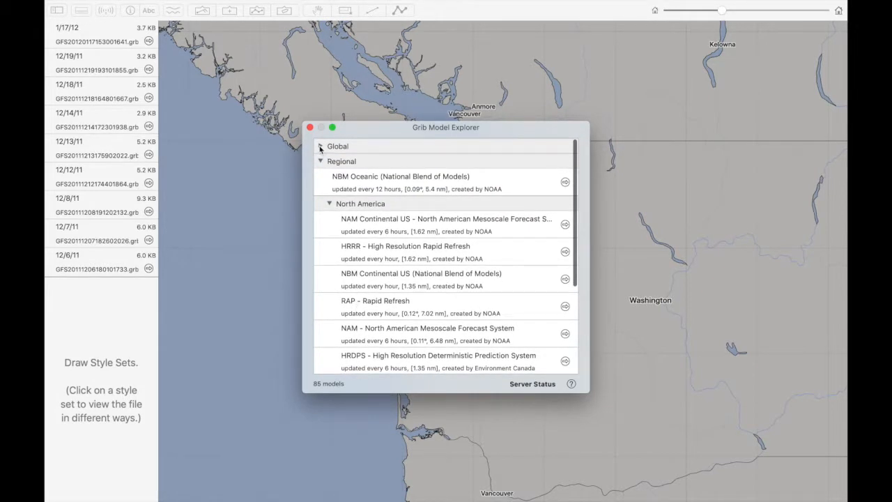
# Step: Show the global models and review those served directly by NOAA
pyautogui.click(320, 146)
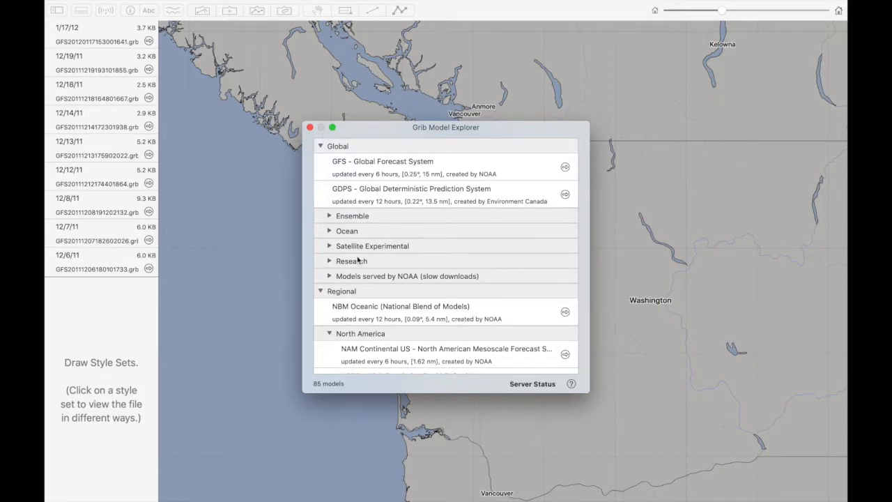
pyautogui.click(329, 276)
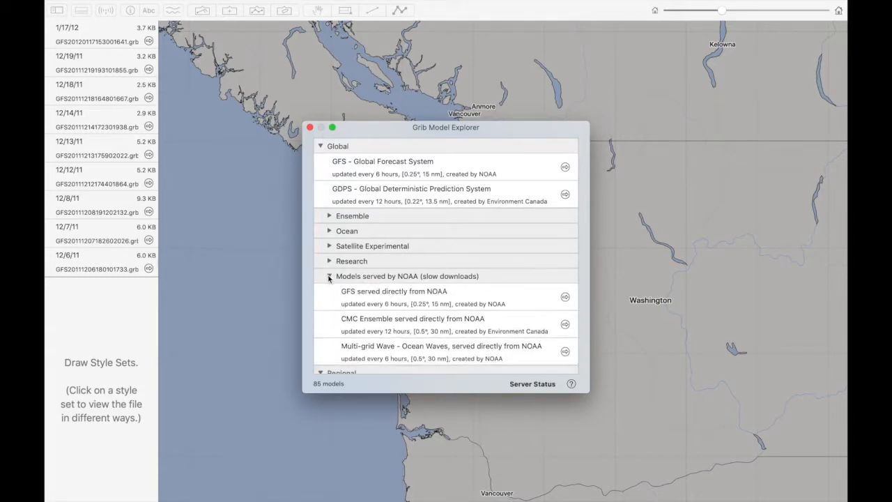
pyautogui.scroll(-3, 329, 276)
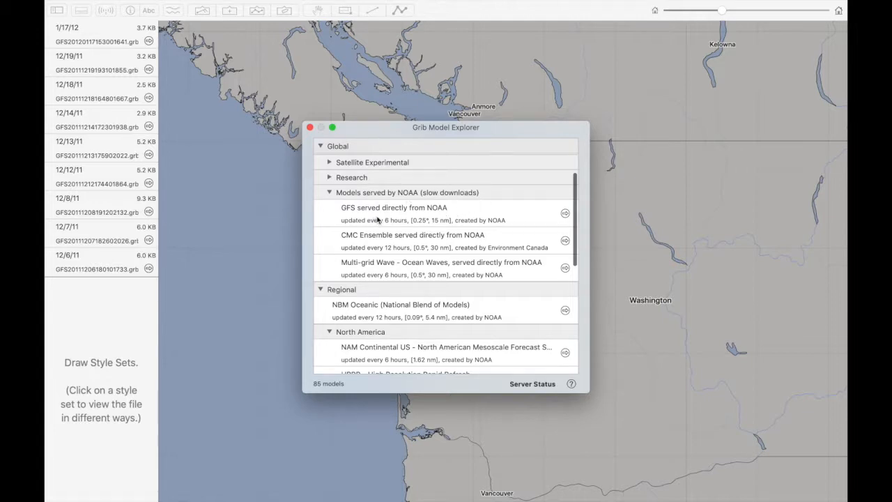
# Step: Find the HRRR model served directly from NOAA under North America and show its coverage area unobstructed on the map
pyautogui.scroll(-3, 374, 262)
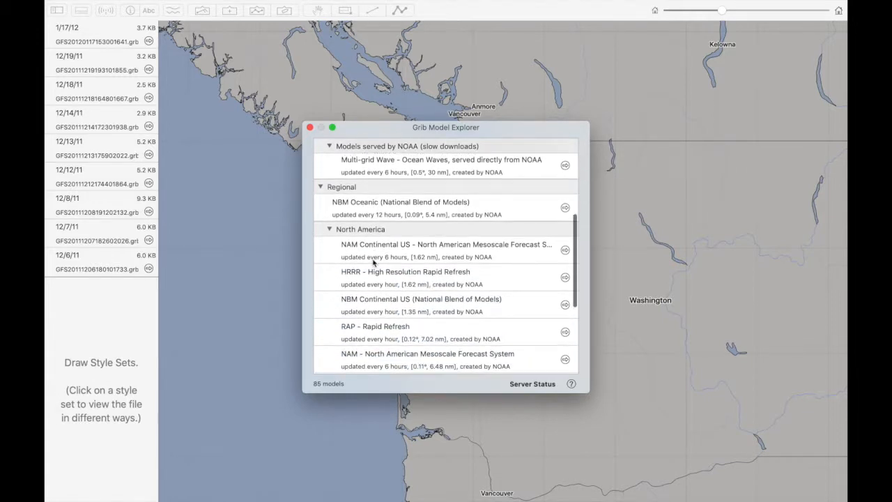
pyautogui.scroll(-6, 375, 262)
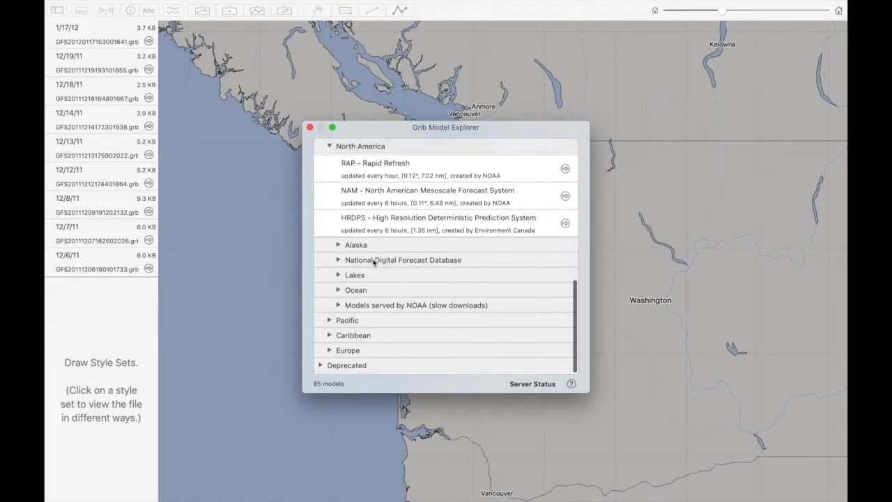
pyautogui.scroll(4, 370, 301)
pyautogui.scroll(-4, 370, 302)
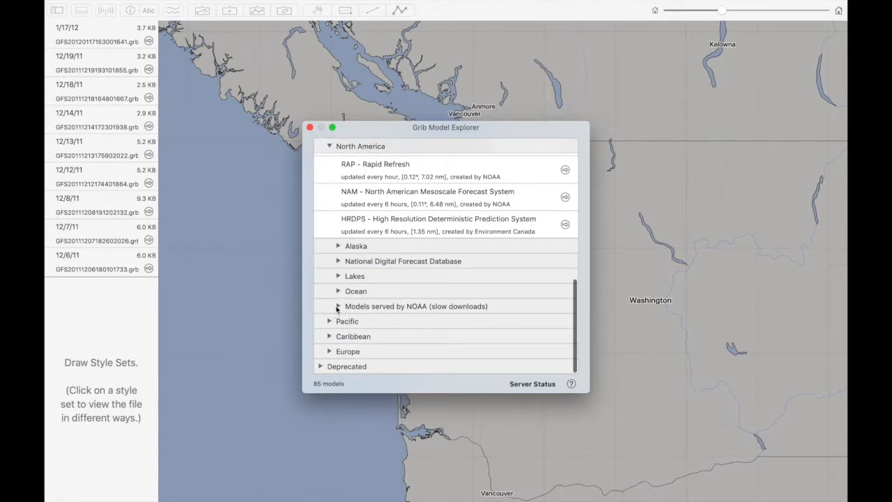
pyautogui.click(338, 307)
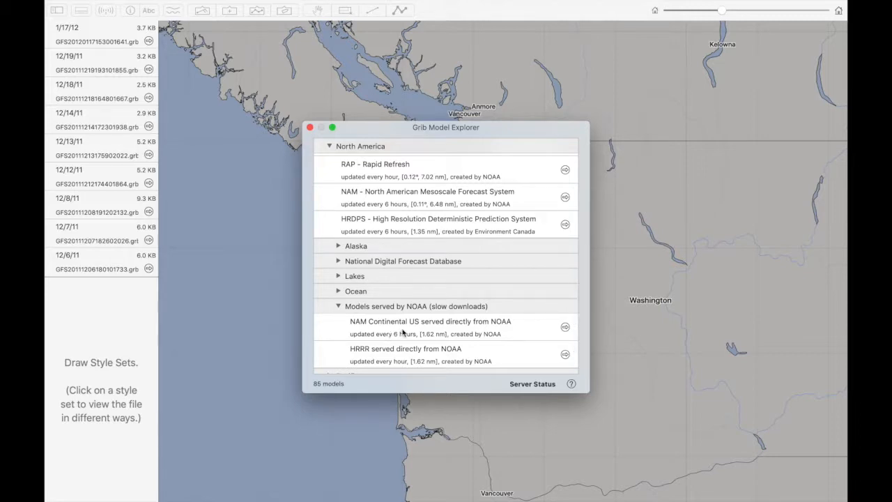
pyautogui.scroll(-2, 402, 332)
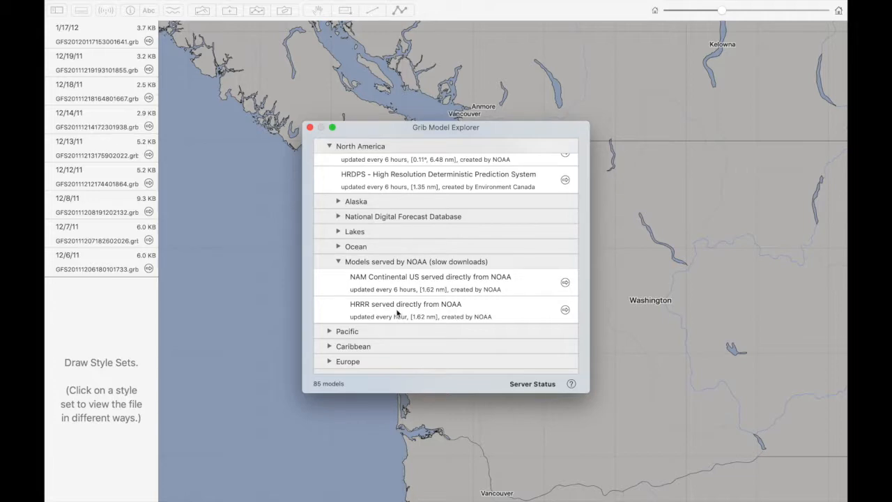
pyautogui.click(398, 313)
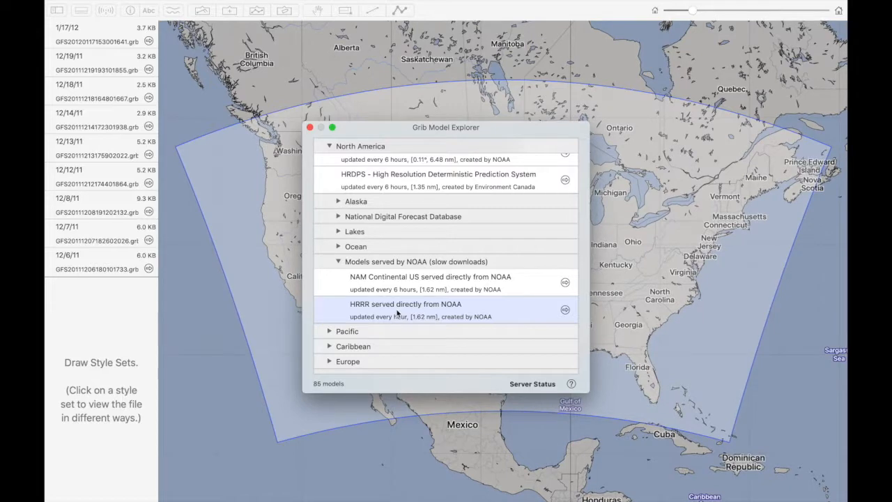
pyautogui.moveTo(410, 130); pyautogui.dragTo(171, 193)
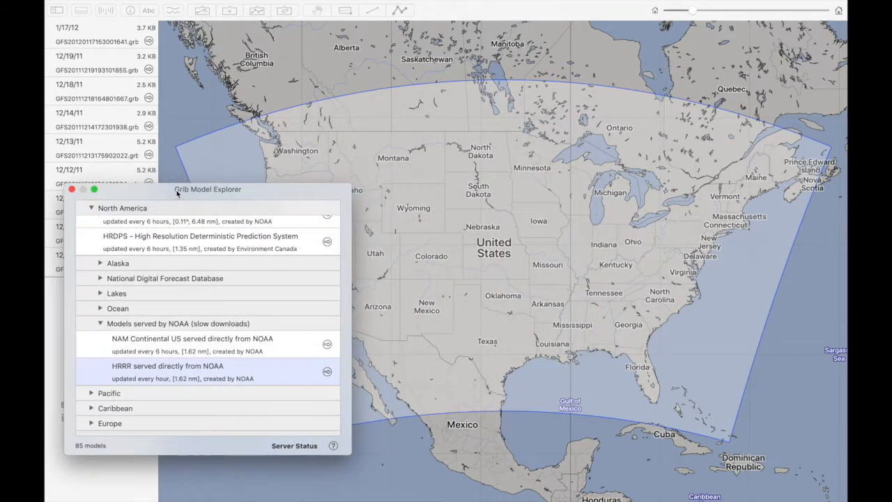
# Step: Open the details of the HRRR served directly from NOAA model and look through its parameters and parameter categories
pyautogui.click(328, 372)
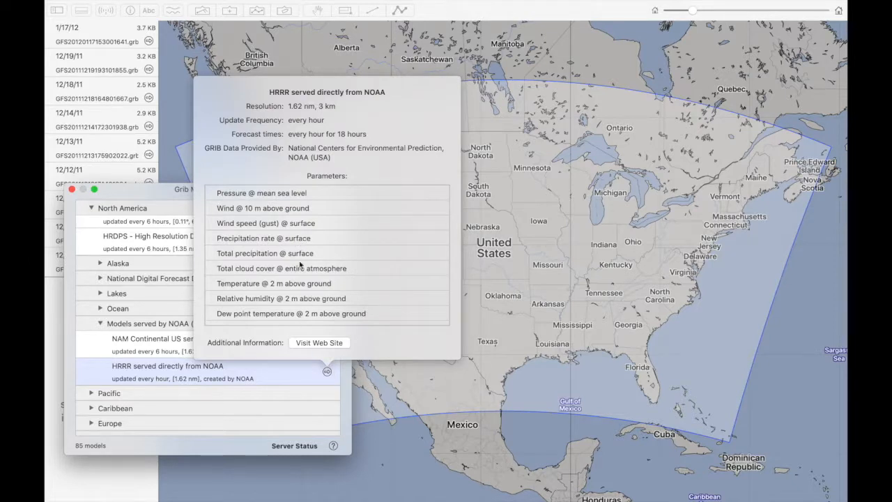
pyautogui.scroll(-4, 298, 268)
pyautogui.scroll(2, 300, 265)
pyautogui.scroll(-5, 300, 265)
pyautogui.scroll(-3, 300, 265)
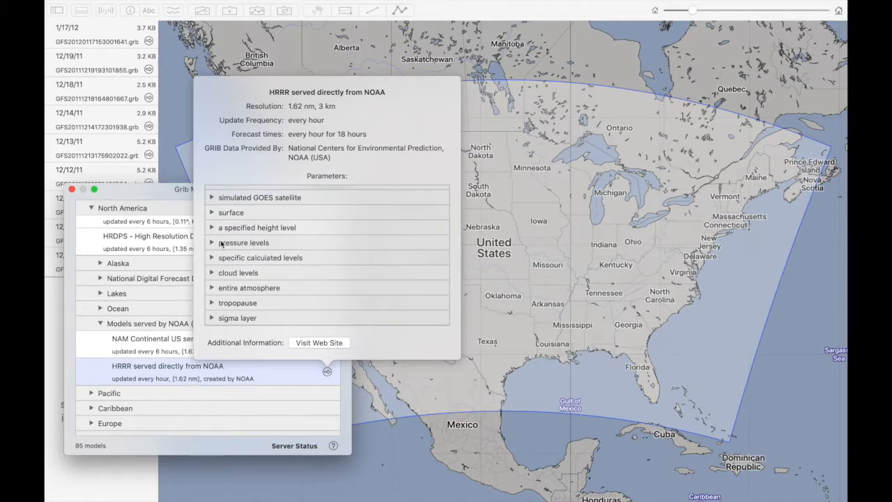
# Step: Examine the surface parameters offered by the HRRR model, including the snow, rain and ice entries
pyautogui.click(212, 213)
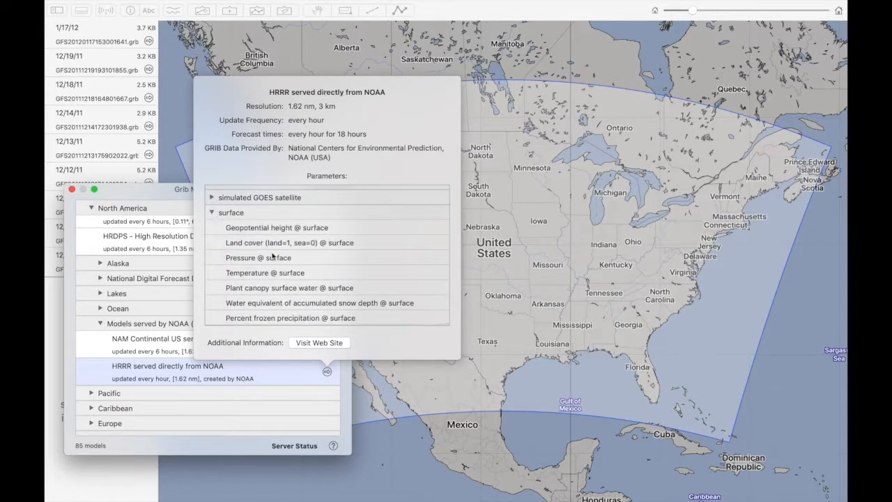
pyautogui.scroll(-5, 273, 256)
pyautogui.scroll(-4, 272, 256)
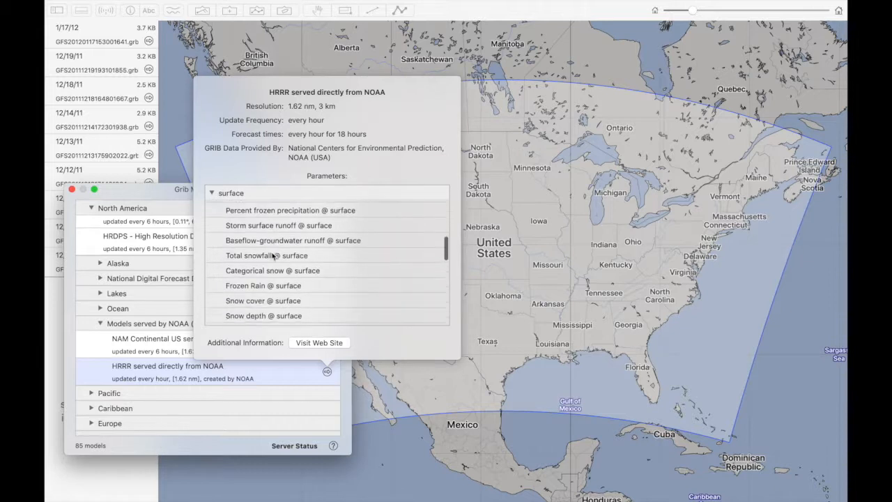
pyautogui.scroll(-5, 273, 256)
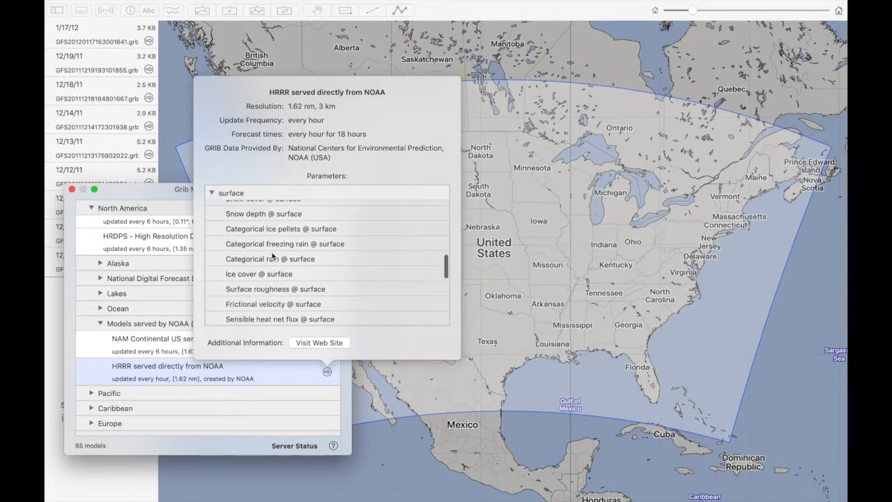
pyautogui.scroll(-2, 273, 256)
pyautogui.scroll(-1, 273, 255)
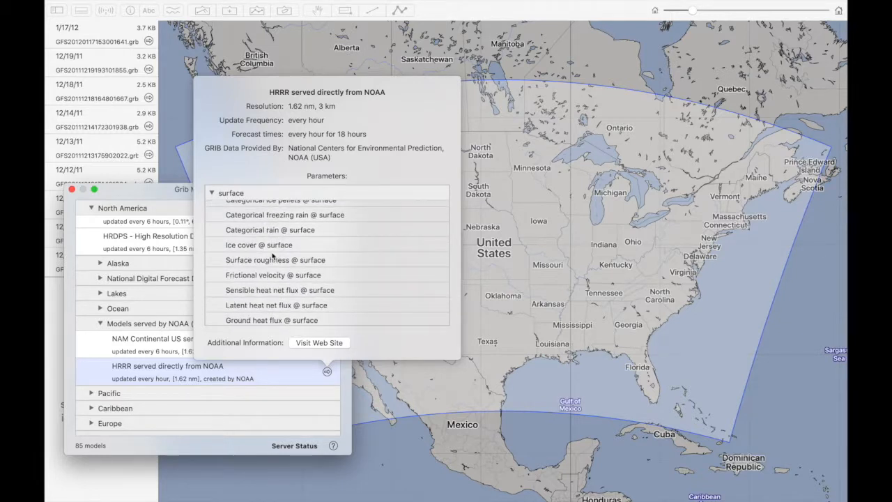
pyautogui.scroll(8, 272, 256)
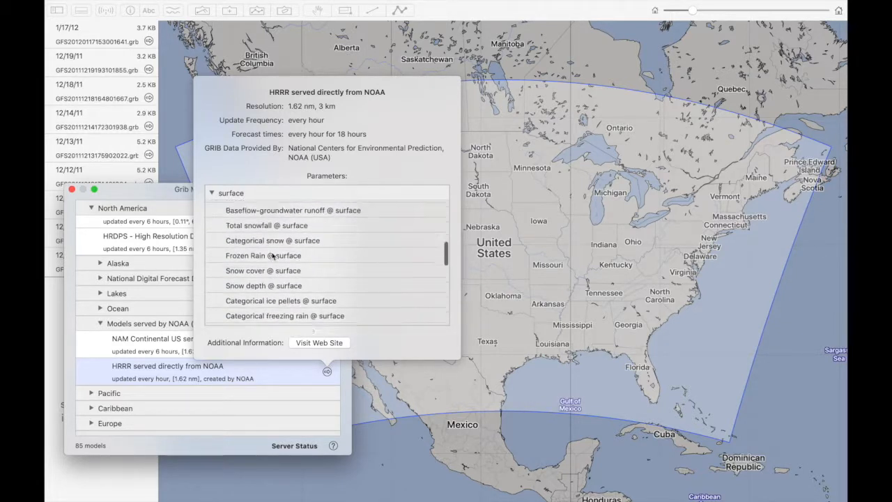
pyautogui.scroll(5, 273, 255)
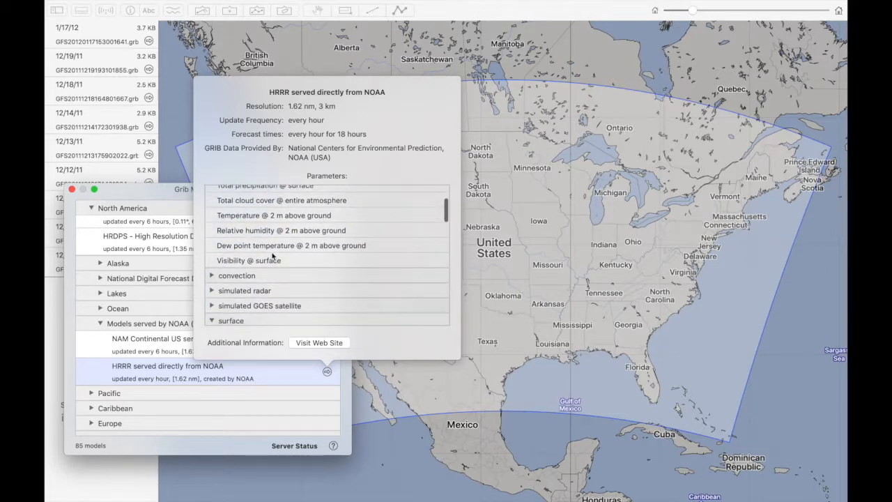
# Step: View the simulated GOES satellite parameters of the HRRR model and close the Grib Model Explorer
pyautogui.scroll(-1, 273, 256)
pyautogui.click(211, 231)
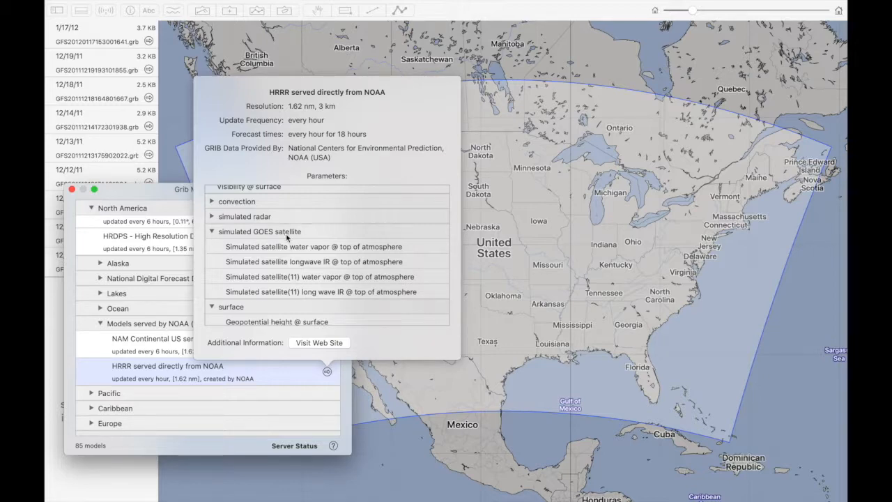
pyautogui.click(72, 189)
# Step: Create a new GRIB request using the North America model HRRR served directly from NOAA
pyautogui.click(106, 11)
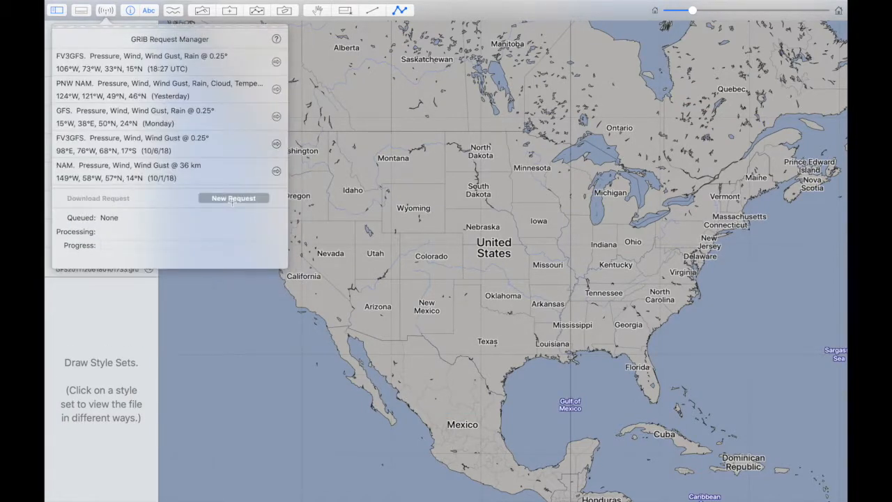
pyautogui.click(232, 199)
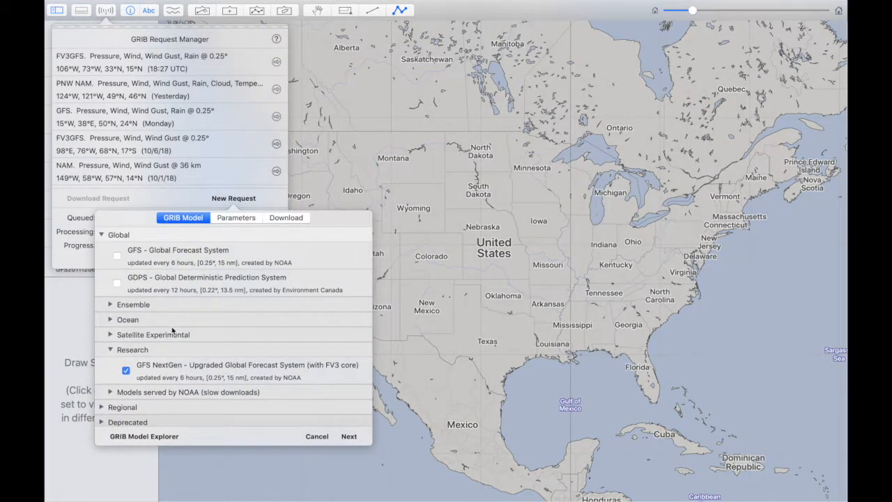
pyautogui.scroll(-1, 172, 330)
pyautogui.click(102, 406)
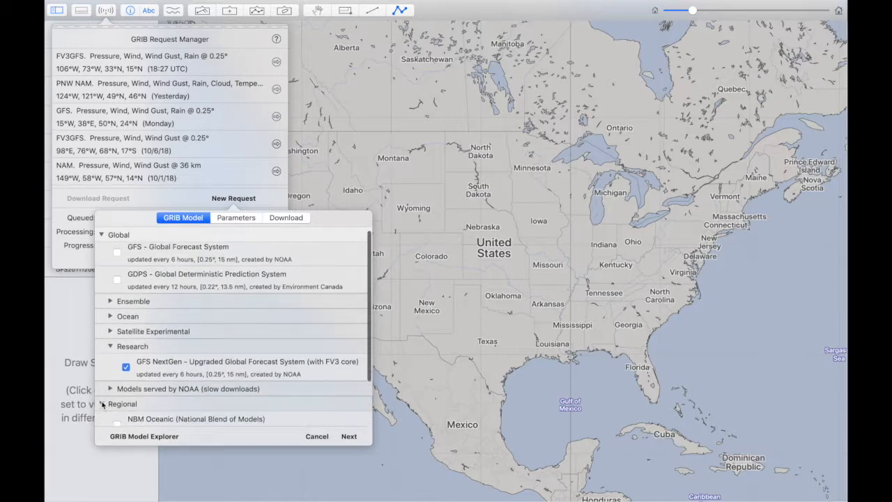
pyautogui.scroll(-3, 124, 403)
pyautogui.click(111, 389)
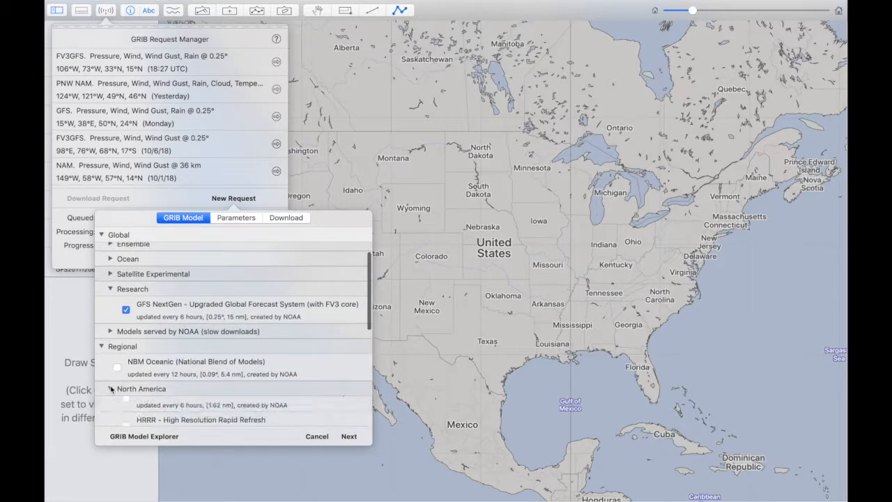
pyautogui.scroll(-8, 132, 390)
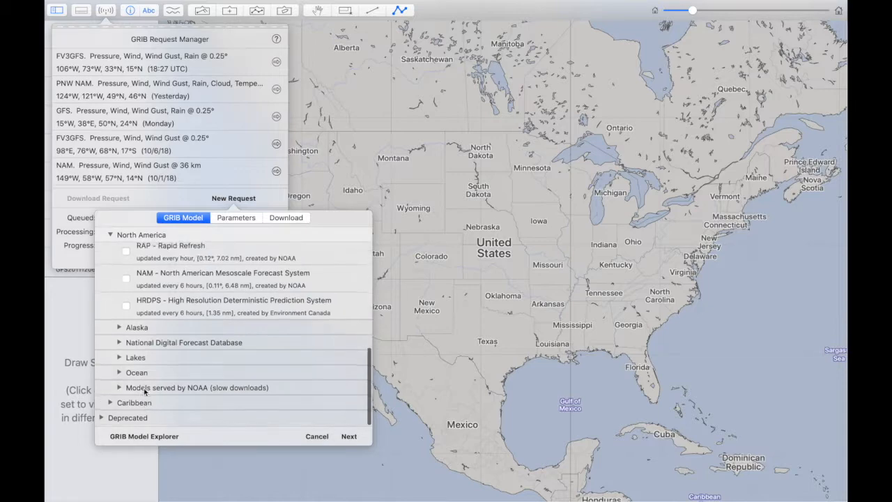
pyautogui.click(120, 387)
pyautogui.scroll(-3, 159, 392)
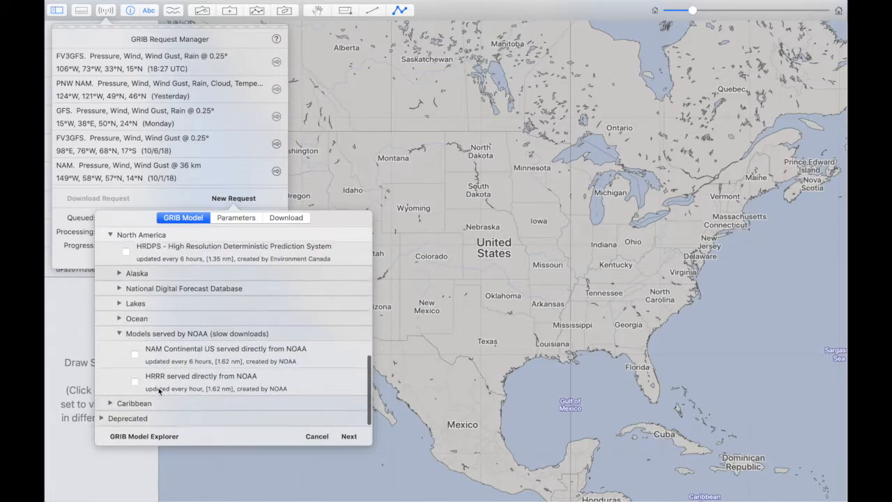
pyautogui.click(135, 382)
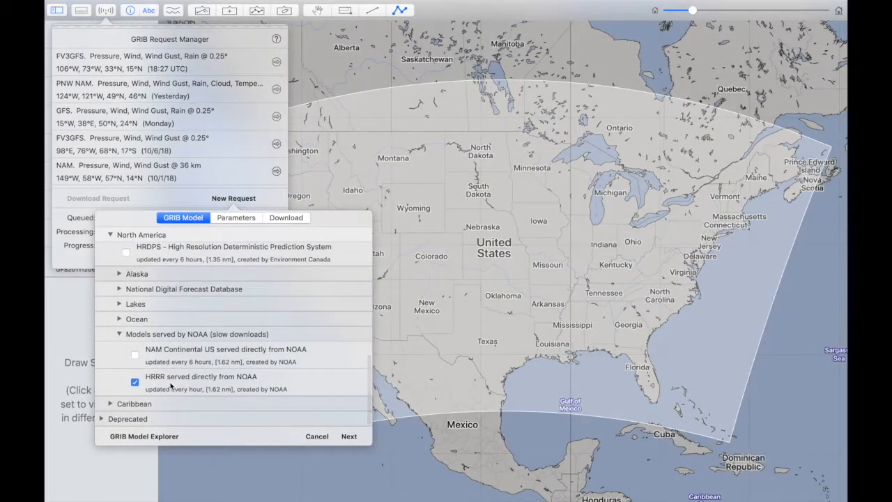
# Step: Include simulated GOES satellite data in the request's parameters
pyautogui.click(236, 219)
pyautogui.scroll(-2, 225, 309)
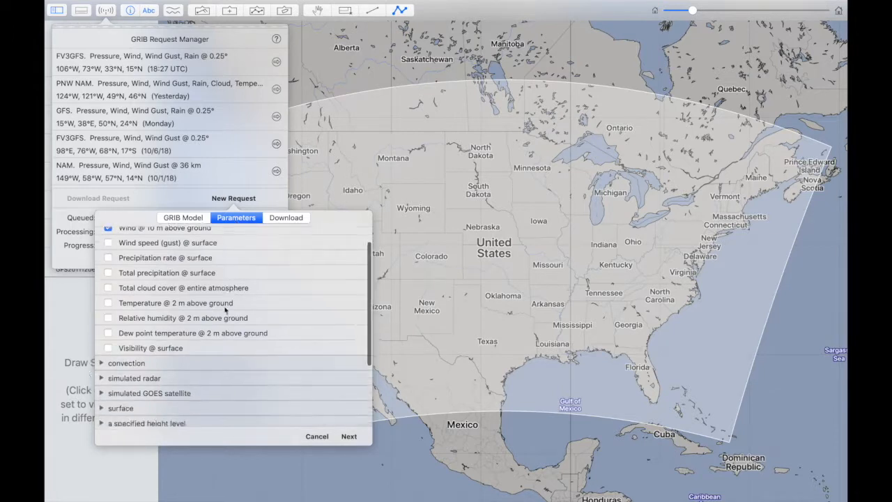
pyautogui.scroll(-5, 225, 309)
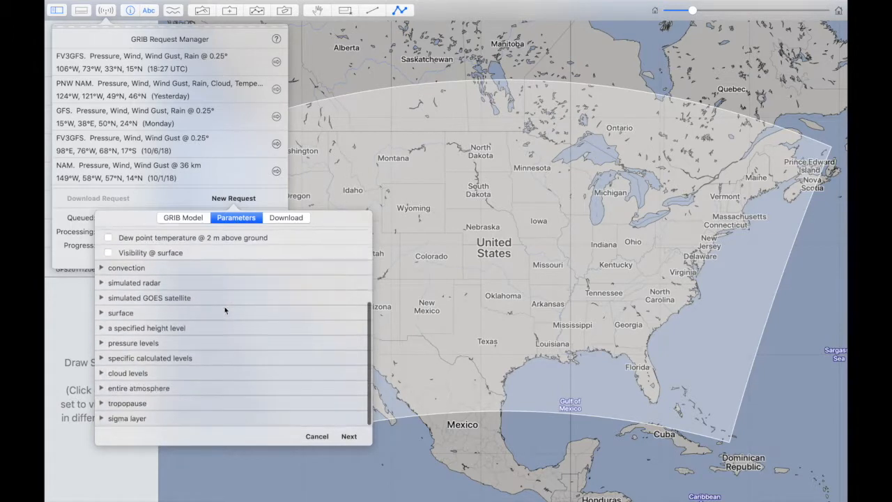
pyautogui.click(101, 298)
pyautogui.click(175, 315)
# Step: Set the request's download settings to forecasts every 3 hours
pyautogui.click(286, 218)
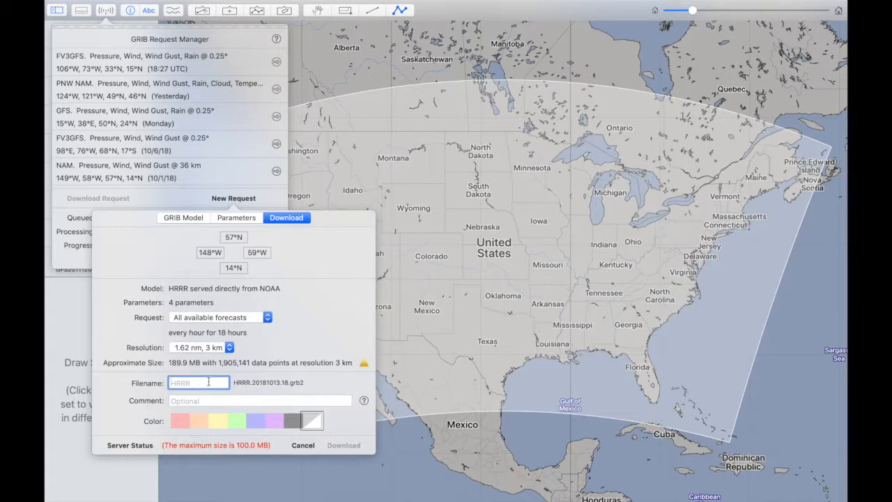
pyautogui.click(234, 318)
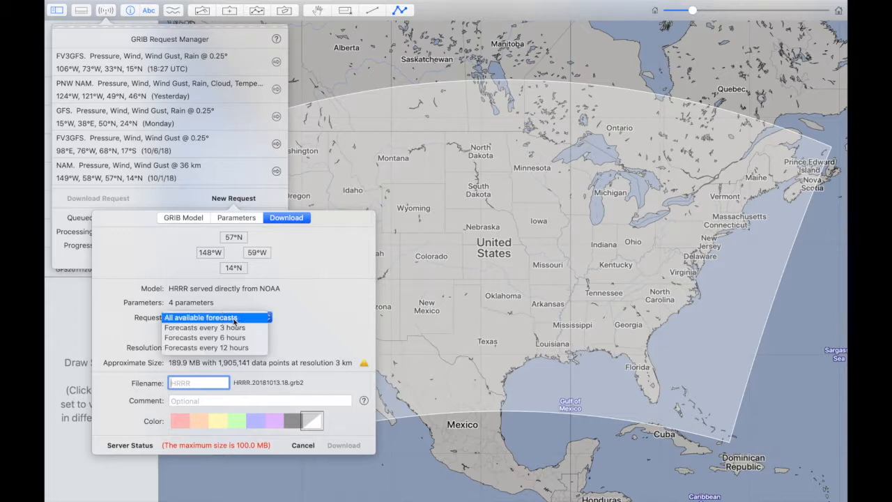
pyautogui.click(236, 328)
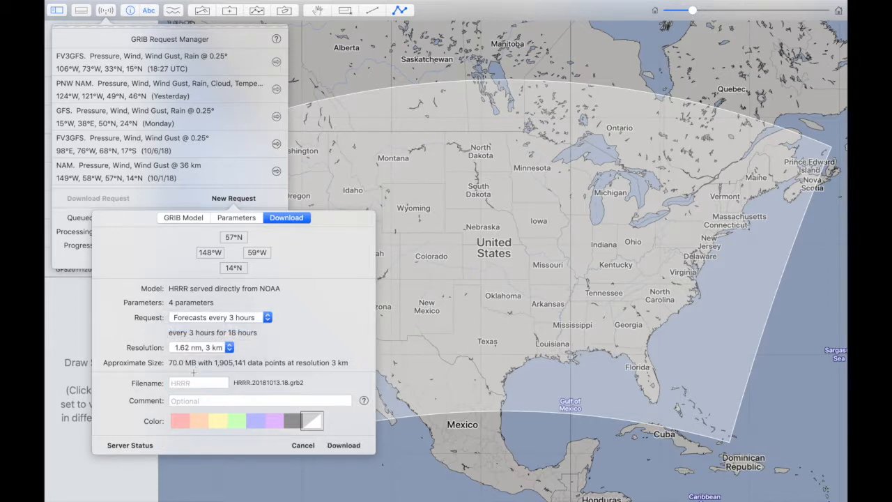
# Step: Name the request file HRRR-water-vapor, download it, and close the GRIB Request Manager
pyautogui.click(189, 384)
pyautogui.write('water-vapor')
pyautogui.click(171, 383)
pyautogui.write('HRRR')
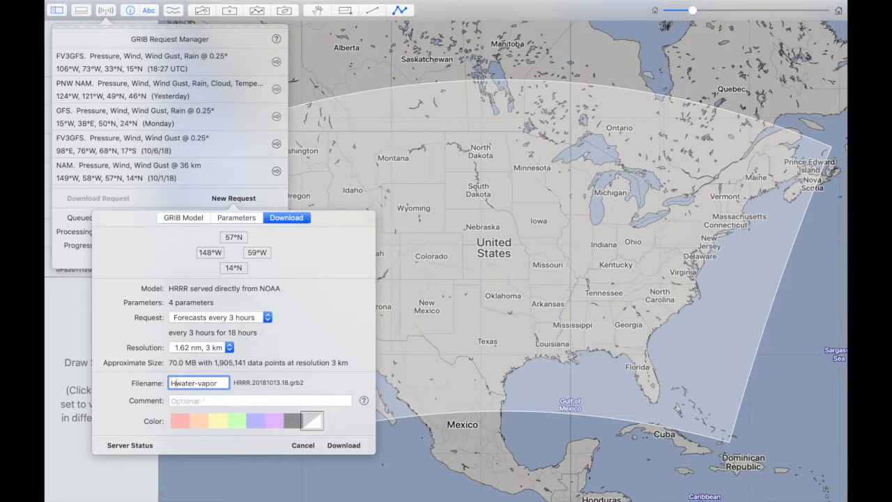
pyautogui.write('-')
pyautogui.click(359, 445)
pyautogui.click(344, 446)
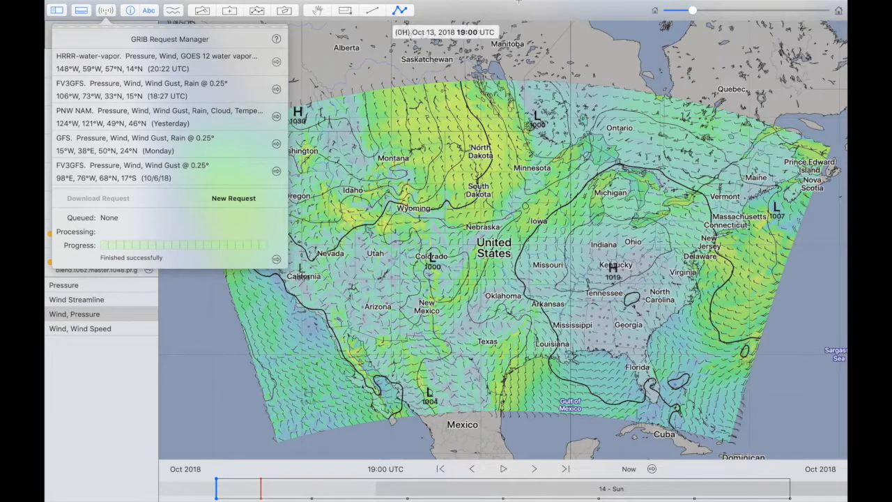
pyautogui.click(477, 9)
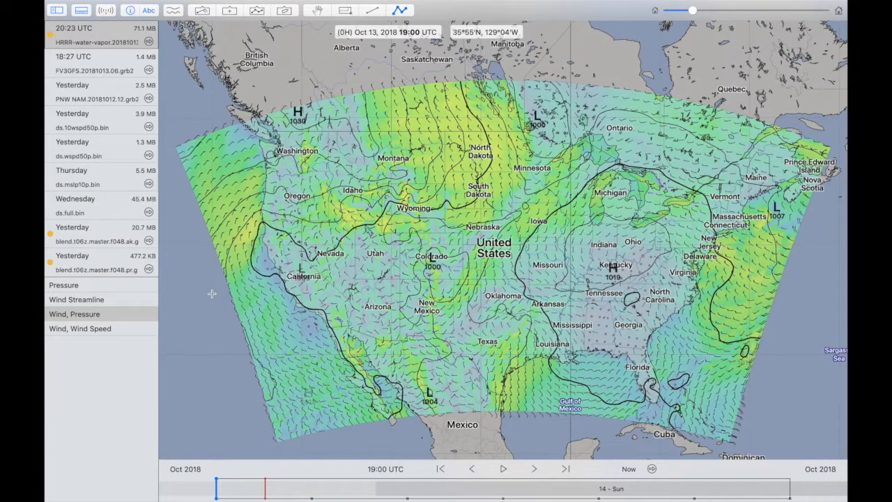
# Step: Compare the downloaded file's Pressure, Wind Streamline, Wind, Pressure and Wind, Wind Speed displays, finishing on Pressure
pyautogui.click(99, 285)
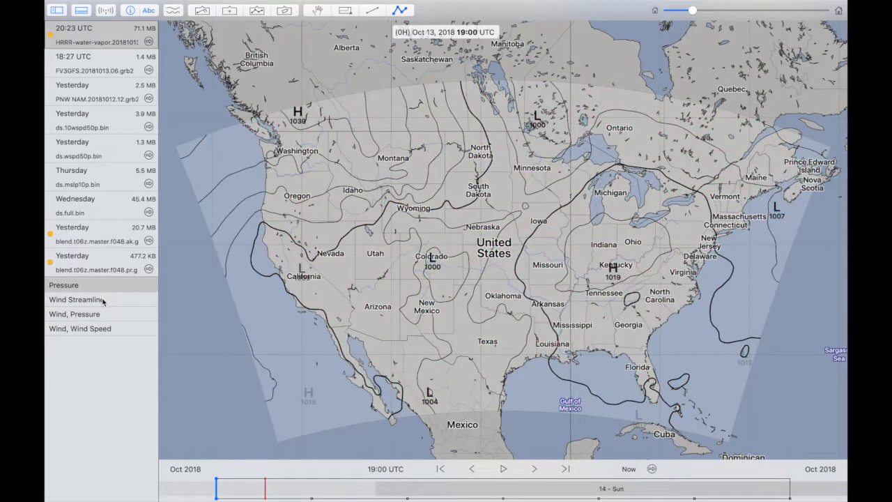
pyautogui.click(110, 301)
pyautogui.click(110, 315)
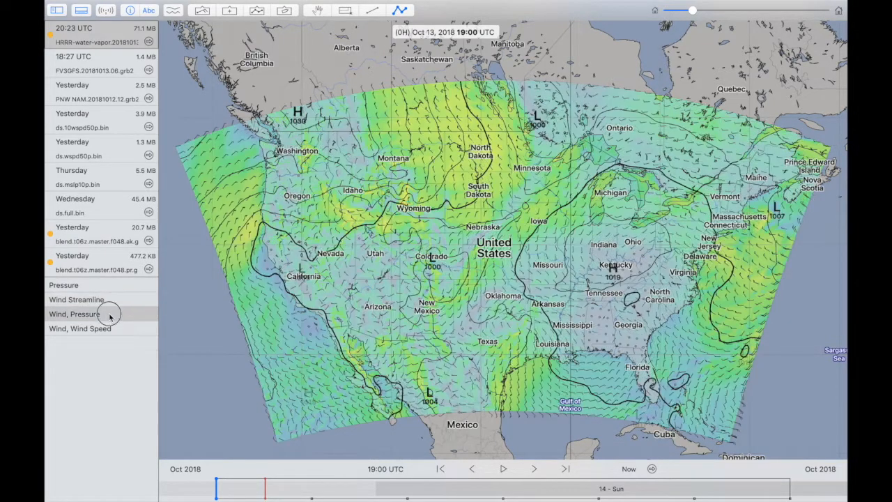
pyautogui.click(114, 329)
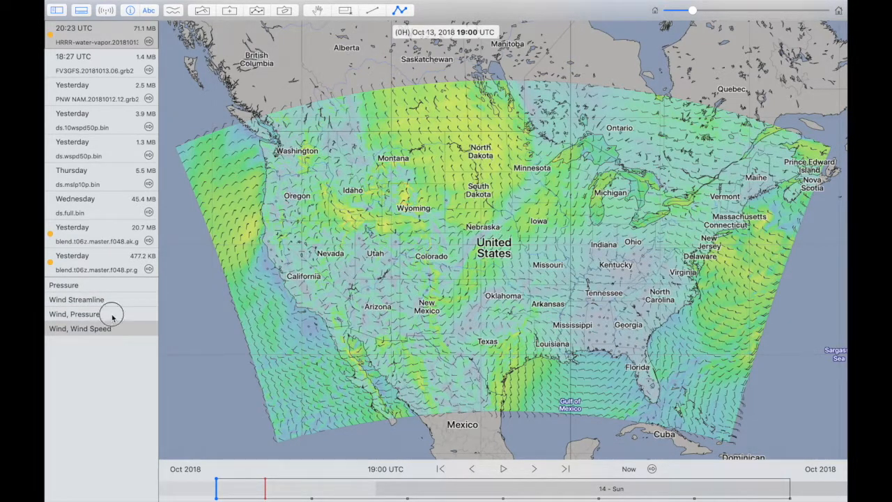
pyautogui.click(113, 316)
pyautogui.click(109, 286)
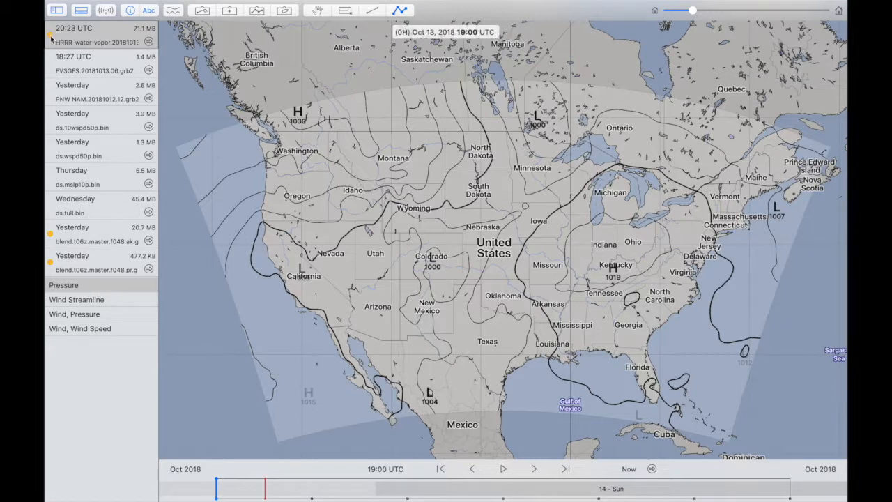
# Step: Add a field for parameter SBT123 from the HRRR-water-vapor file's field list and set its type to Scalar
pyautogui.click(149, 42)
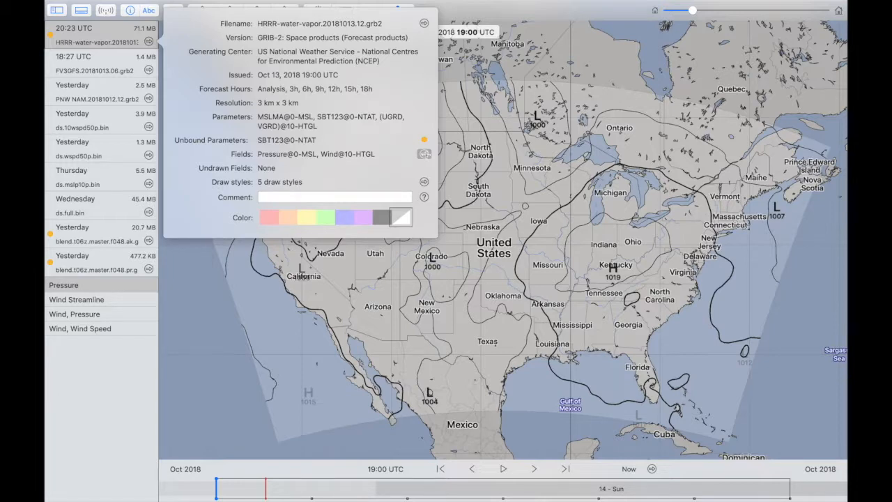
pyautogui.click(423, 154)
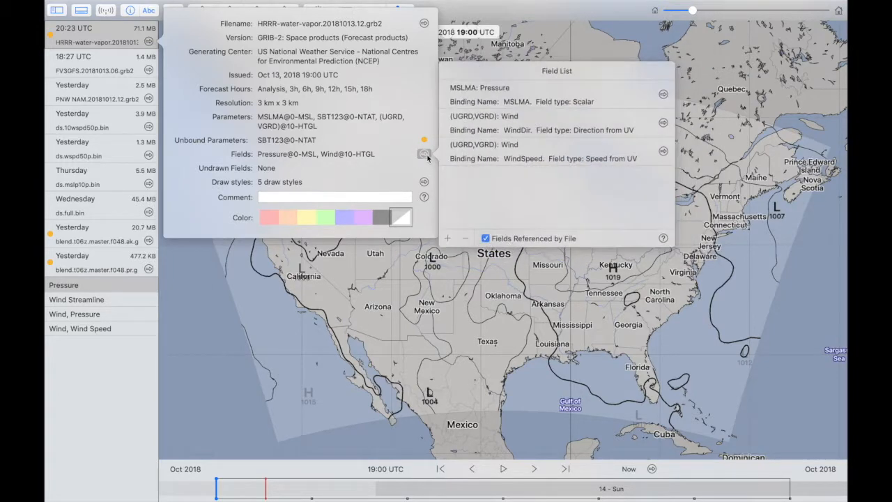
pyautogui.click(448, 238)
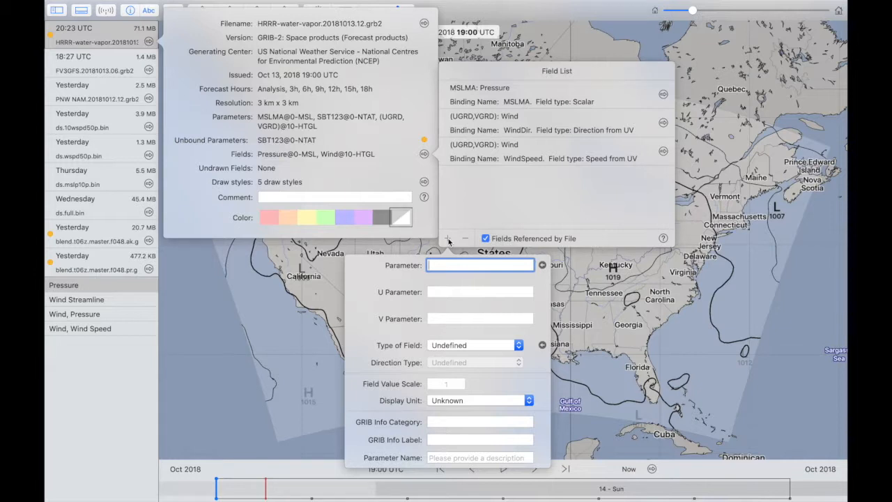
pyautogui.write('SBT123')
pyautogui.press('Tab')
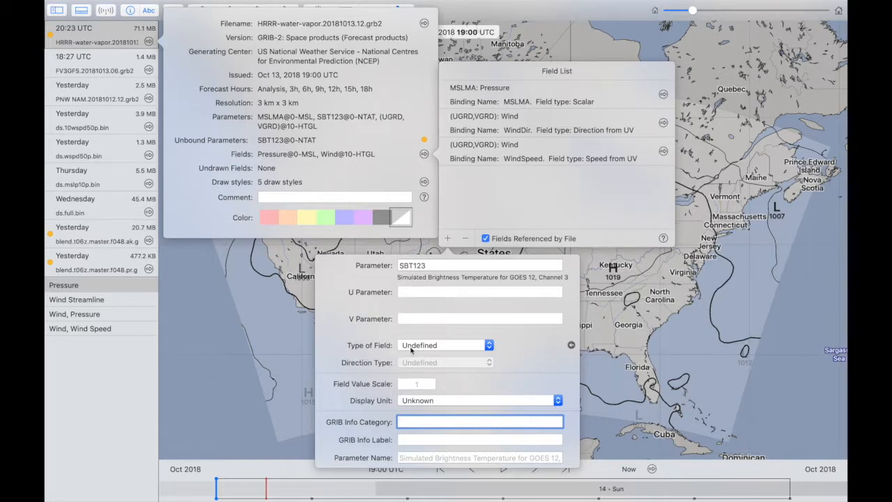
pyautogui.click(447, 347)
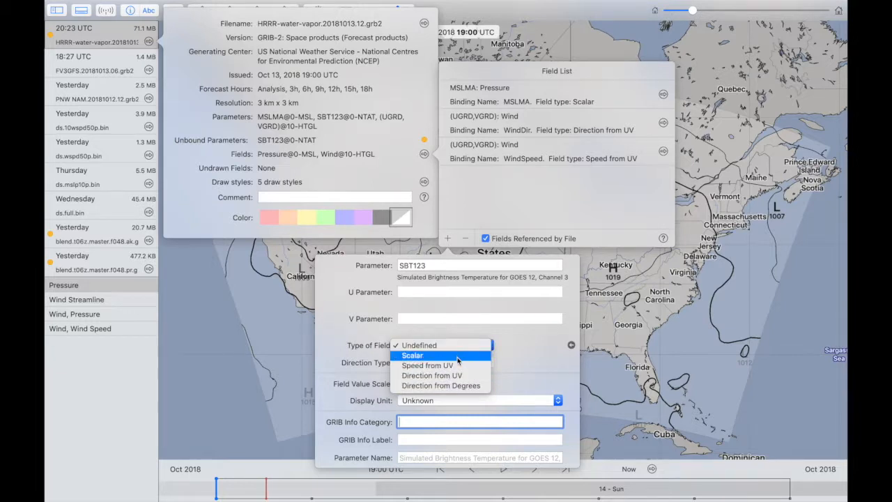
pyautogui.click(458, 359)
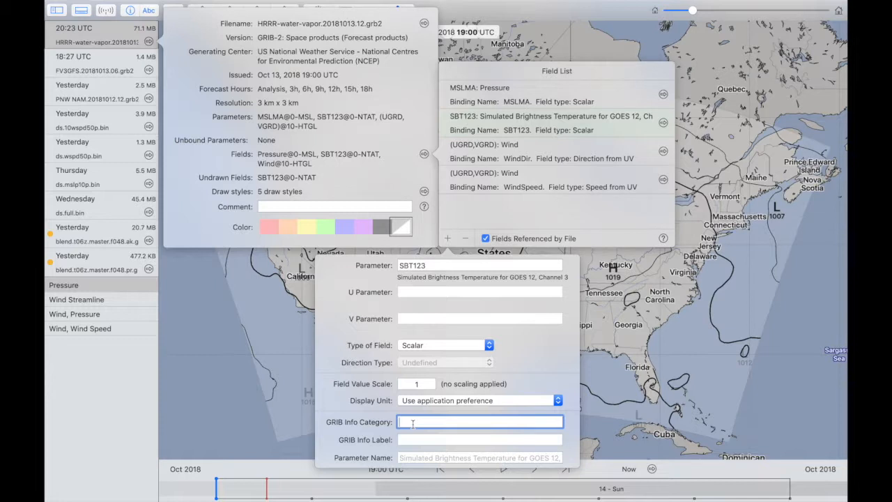
# Step: Set the SBT123 field's GRIB Info Category to "GOES Satellite water vapor" and close the file details
pyautogui.write('GOES')
pyautogui.write(' Sa')
pyautogui.write('tellite ')
pyautogui.write('wav')
pyautogui.write('er vap')
pyautogui.write('or')
pyautogui.press('Return')
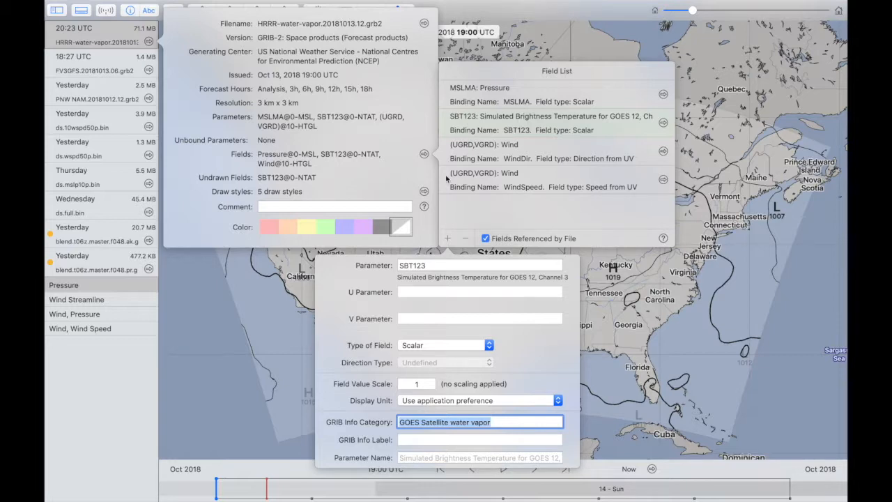
pyautogui.click(461, 75)
pyautogui.click(421, 99)
pyautogui.click(465, 128)
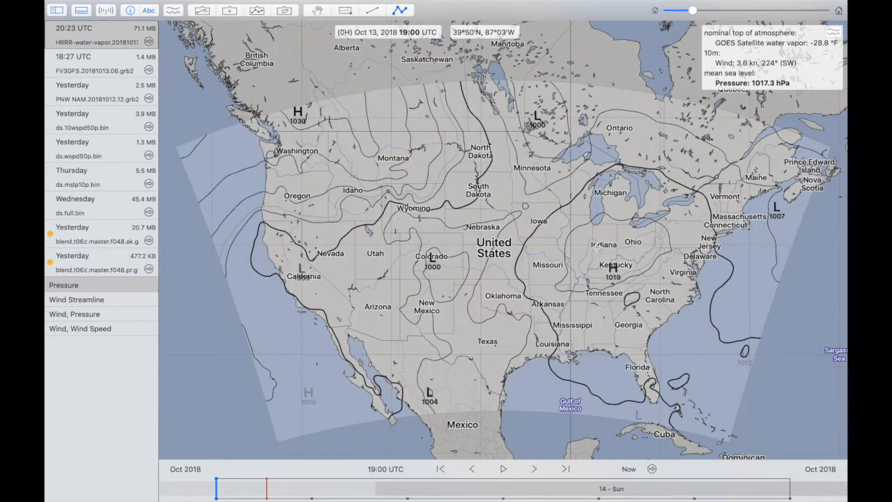
# Step: Examine the GOES Satellite water vapor values at different locations across the United States on the map
pyautogui.scroll(5, 598, 245)
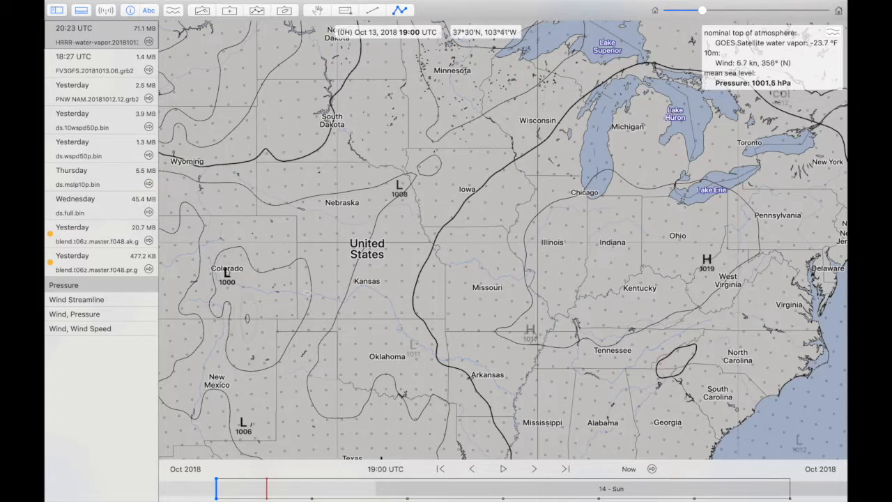
pyautogui.hscroll(-10, 359, 233)
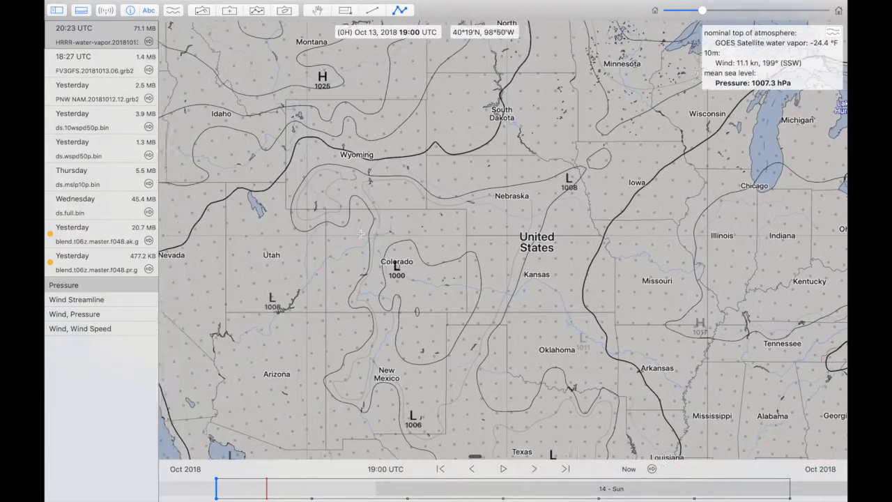
pyautogui.scroll(6, 359, 232)
pyautogui.hscroll(-4, 360, 233)
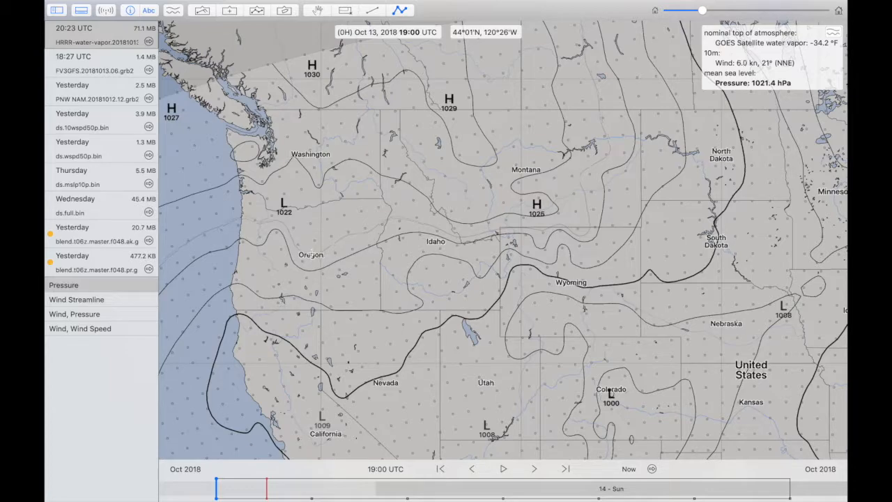
pyautogui.scroll(5, 312, 255)
pyautogui.scroll(-10, 329, 308)
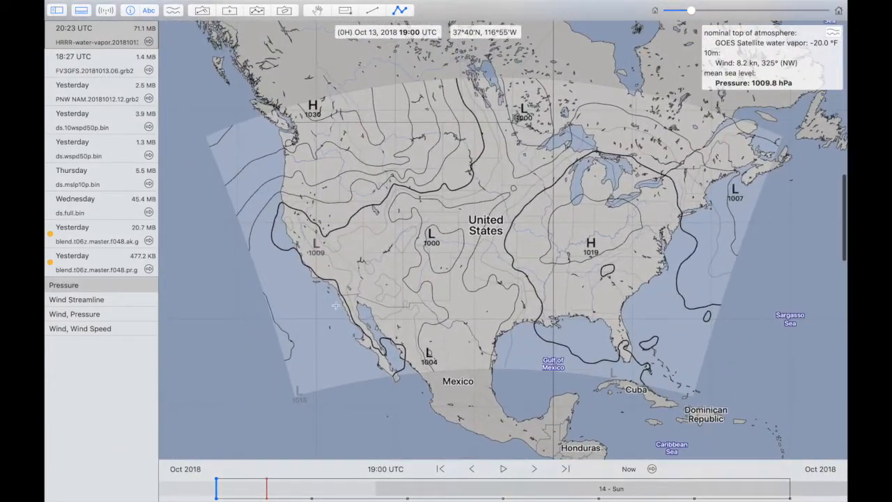
pyautogui.scroll(2, 491, 222)
pyautogui.scroll(3, 492, 222)
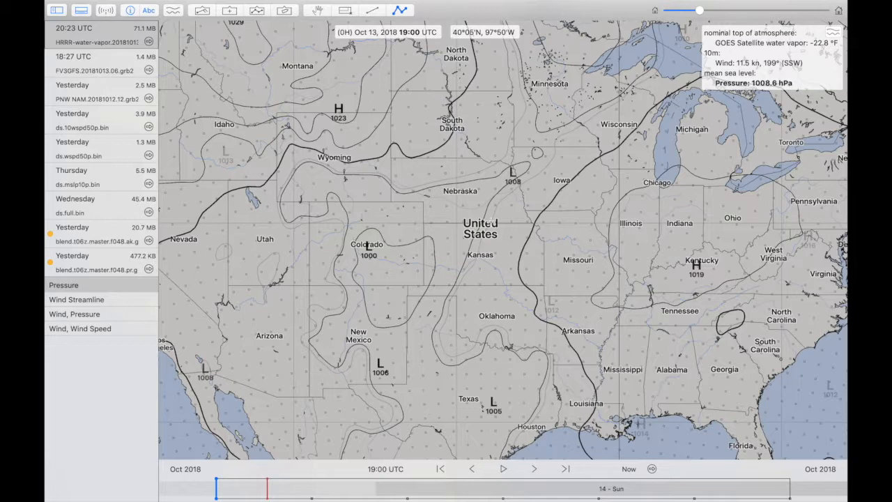
pyautogui.scroll(5, 337, 137)
pyautogui.hscroll(-5, 337, 137)
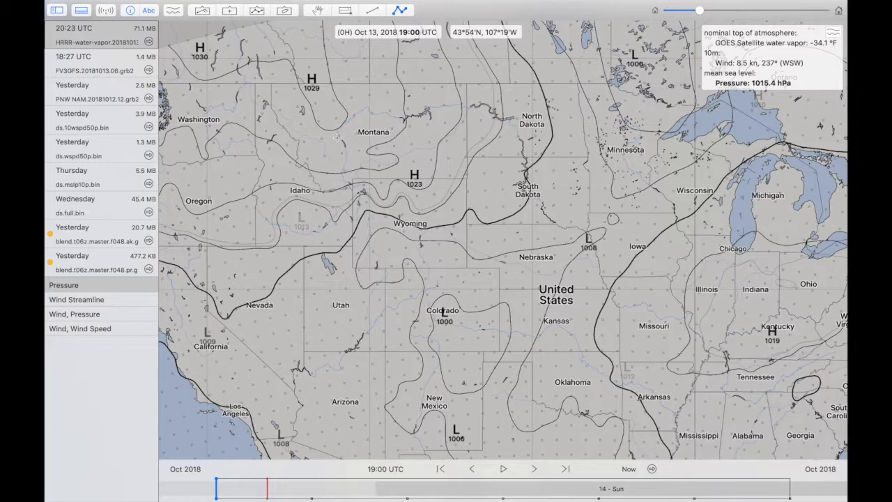
# Step: Add a Scalar Image draw style for field parameter SBT123 to the HRRR-water-vapor file
pyautogui.click(149, 42)
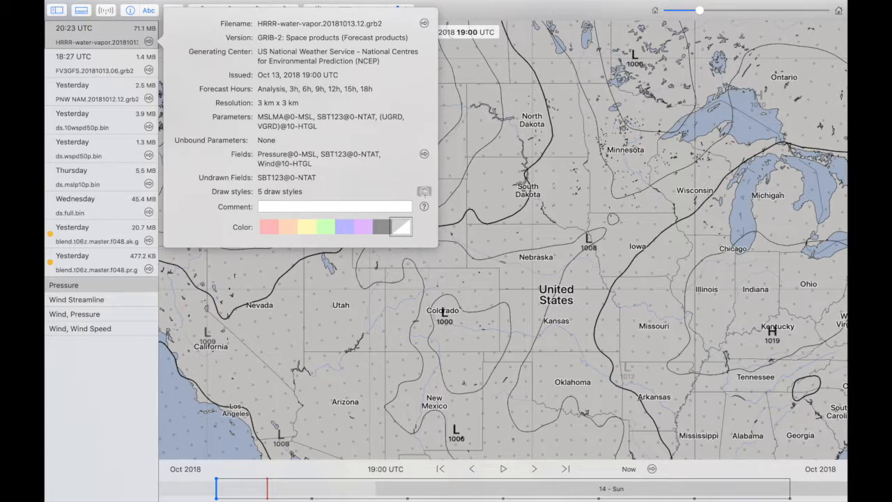
pyautogui.click(424, 191)
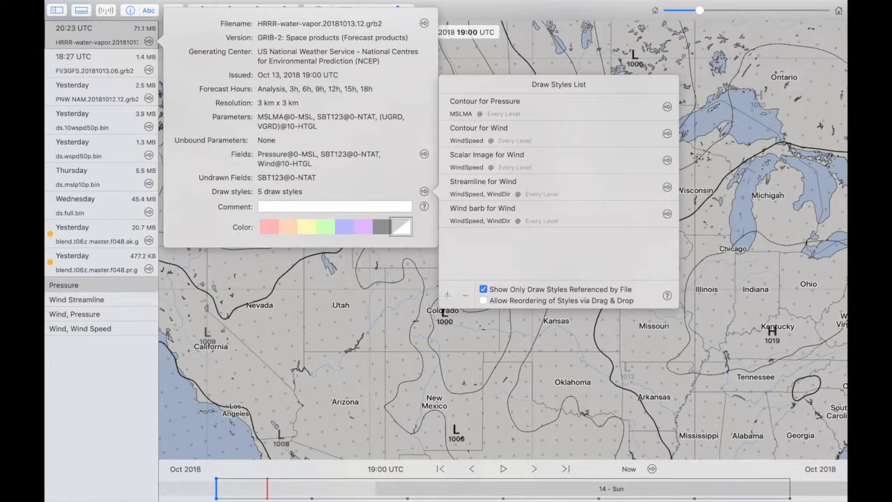
pyautogui.click(448, 294)
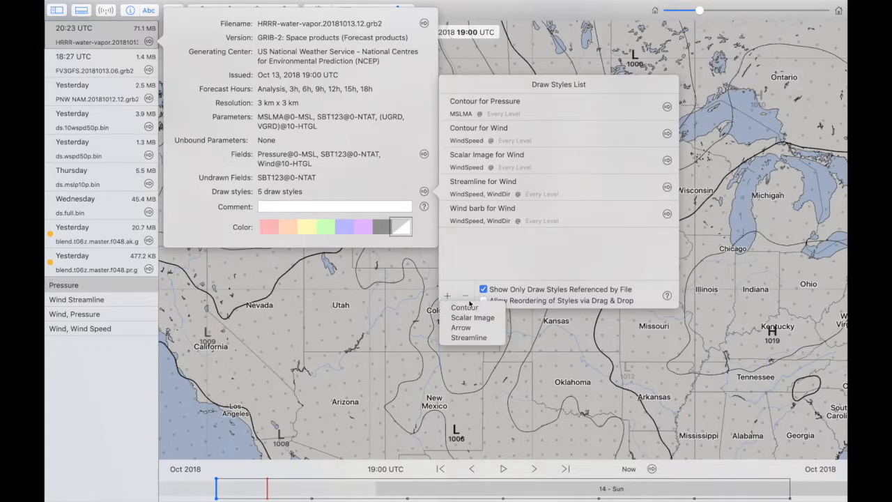
pyautogui.click(492, 322)
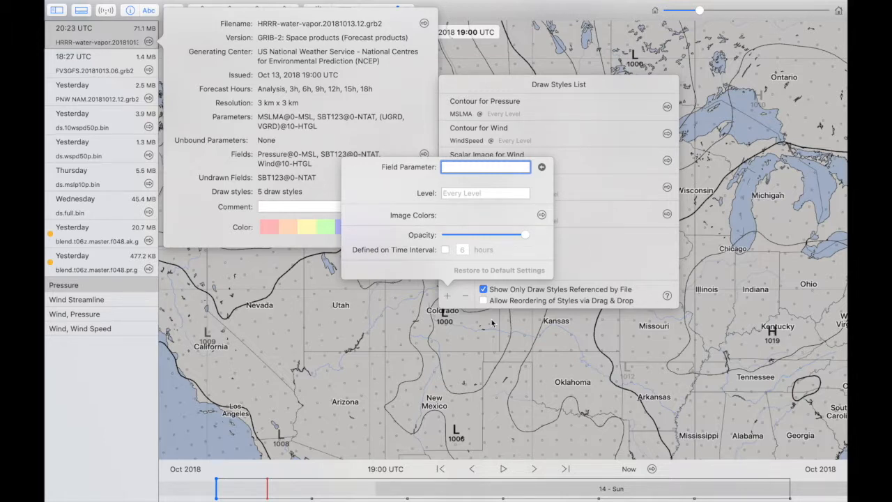
pyautogui.write('ST')
pyautogui.press('BackSpace')
pyautogui.write('BT123')
pyautogui.press('Tab')
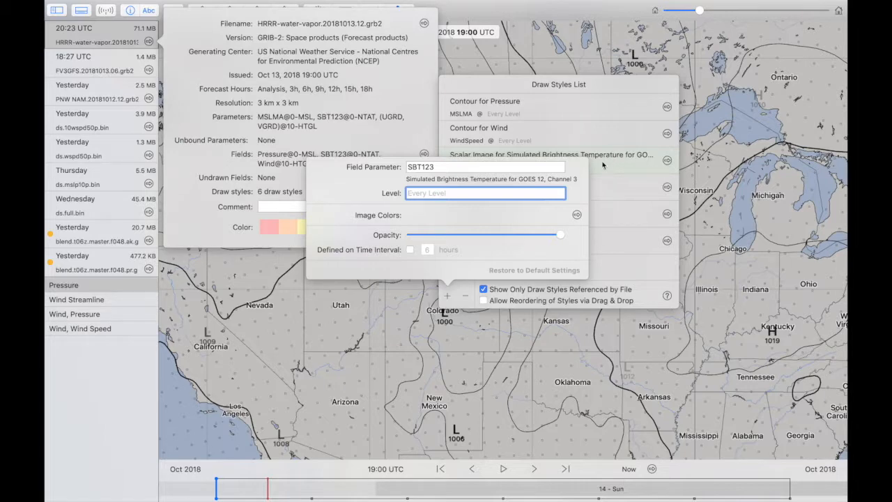
# Step: View the image color settings of the SBT123 scalar image and close the file details
pyautogui.click(577, 216)
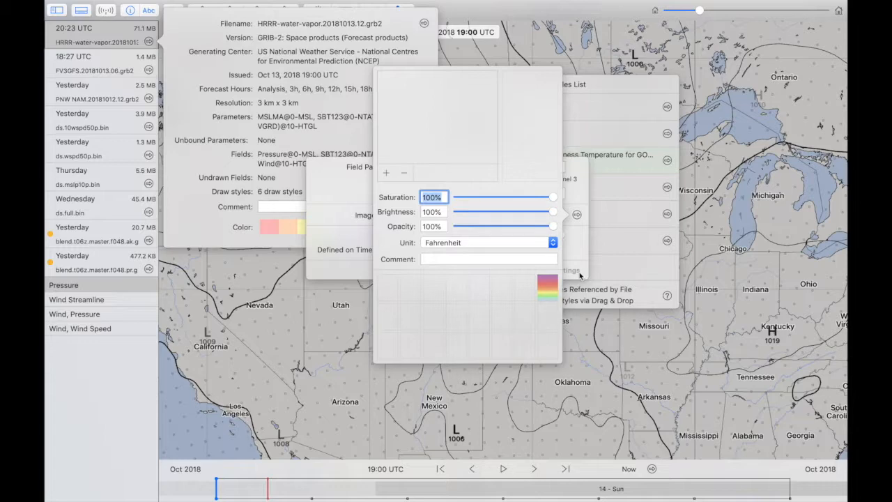
pyautogui.click(637, 302)
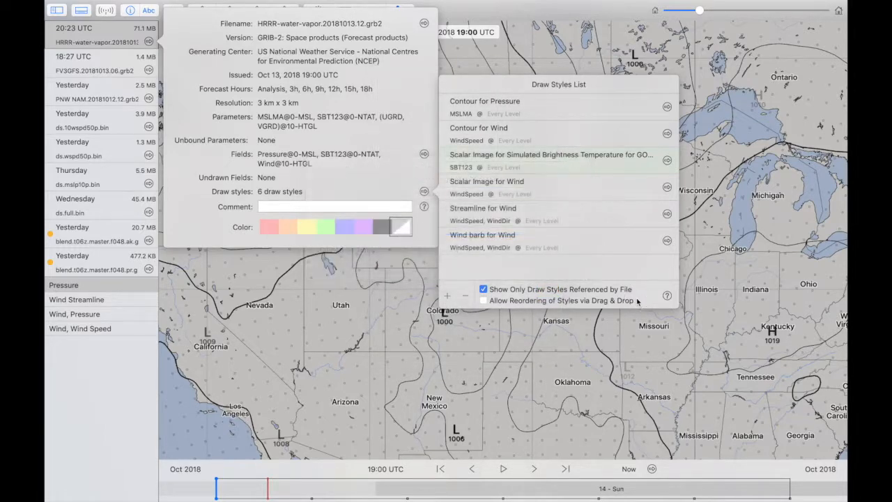
pyautogui.click(621, 328)
pyautogui.click(621, 328)
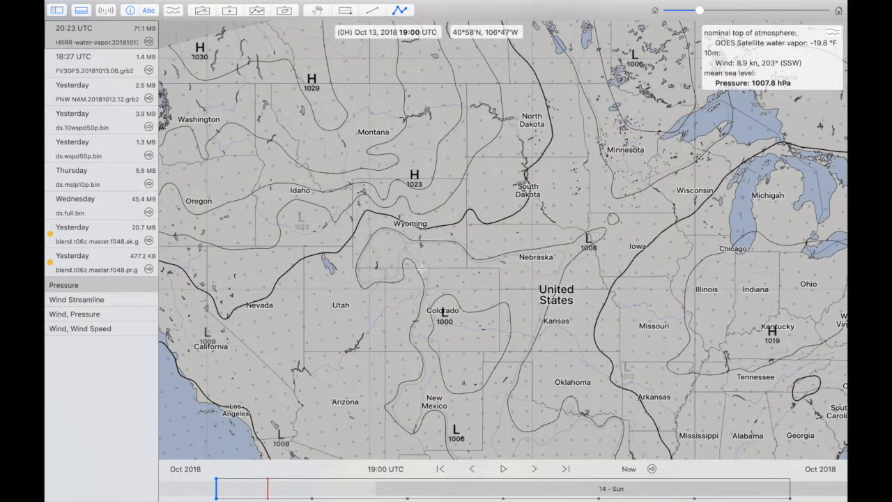
pyautogui.scroll(-5, 417, 272)
pyautogui.scroll(-5, 422, 270)
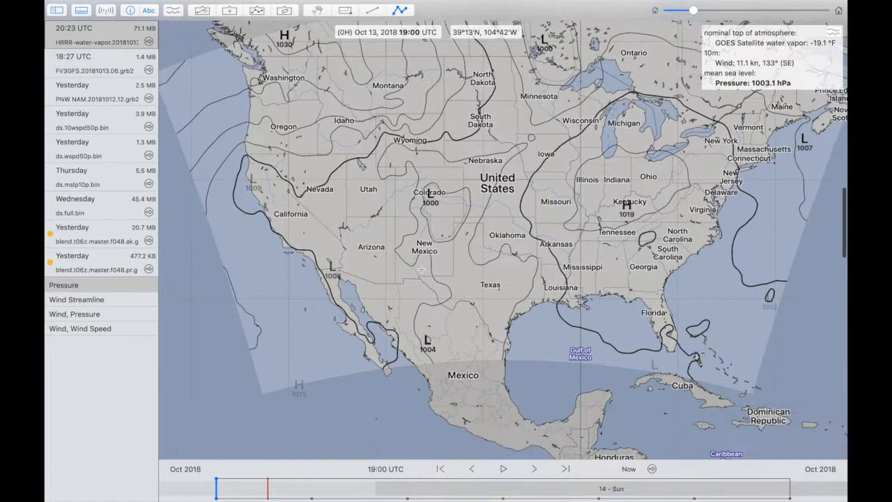
pyautogui.scroll(3, 421, 270)
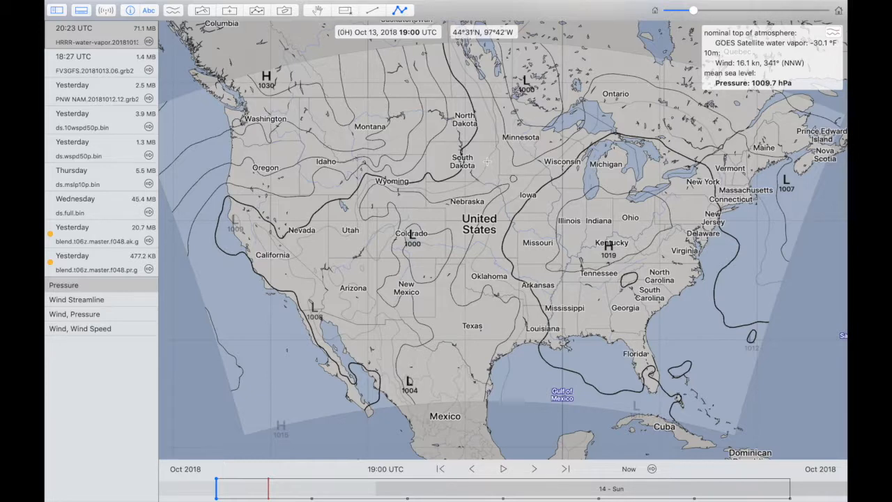
# Step: Find "HRRR served directly from NOAA" among the regional North America models in the Grib Model Explorer and open its web page
pyautogui.press('super+e')
pyautogui.moveTo(411, 128); pyautogui.dragTo(270, 108)
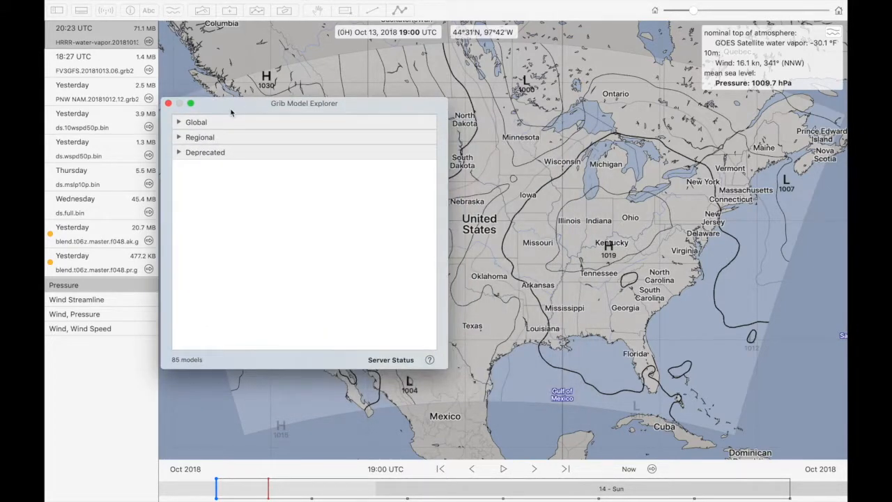
pyautogui.click(179, 137)
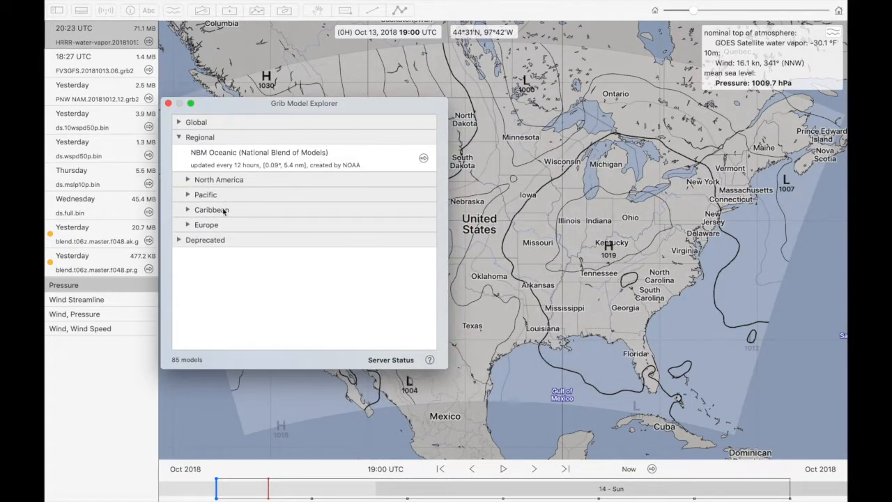
pyautogui.click(187, 180)
pyautogui.scroll(-5, 209, 265)
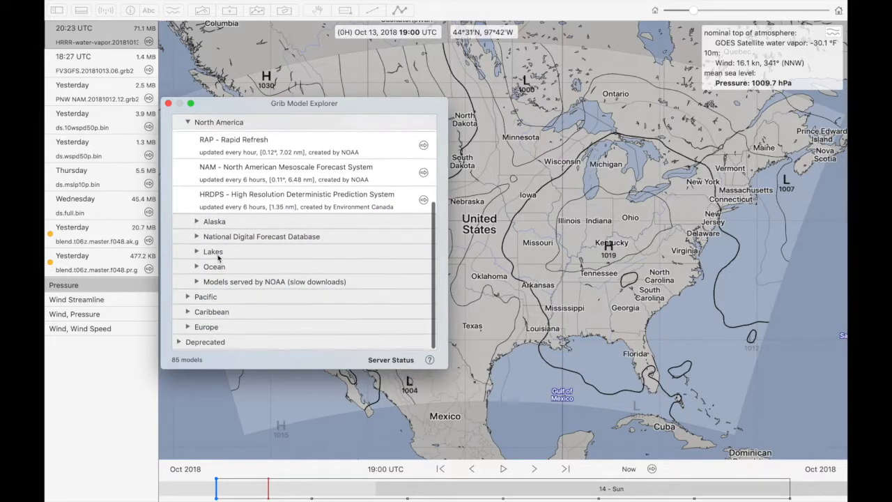
pyautogui.click(198, 283)
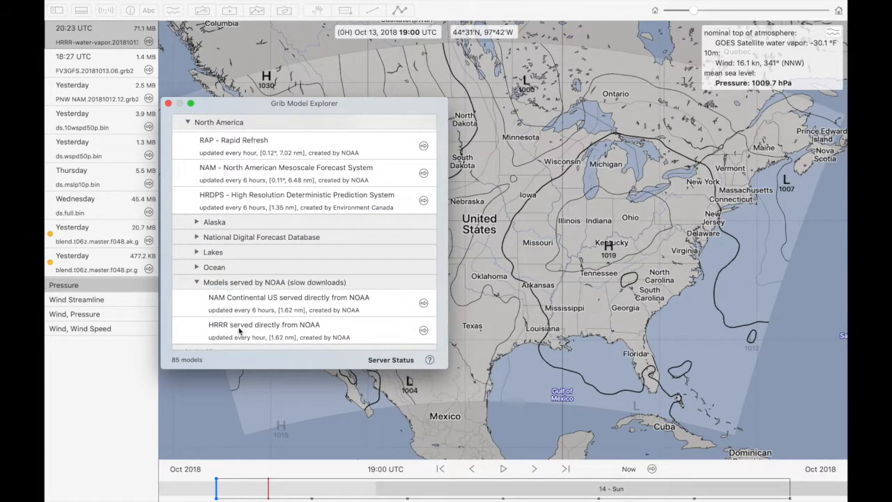
pyautogui.click(239, 330)
pyautogui.click(424, 330)
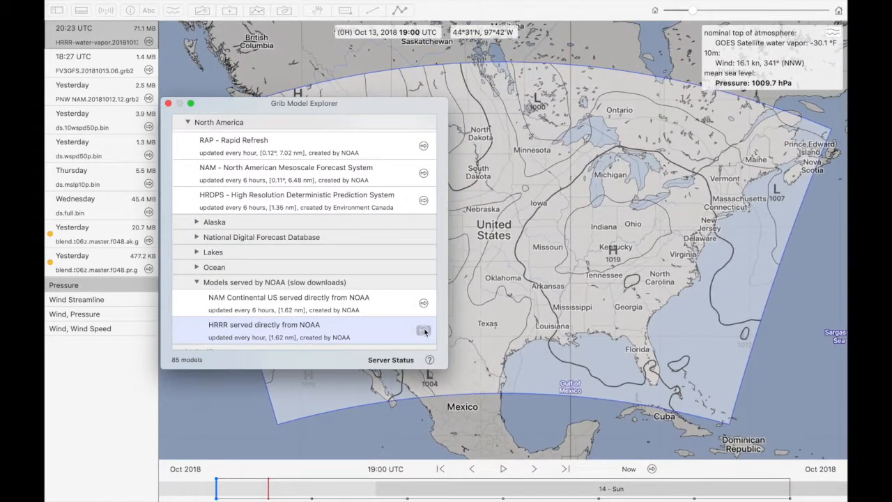
pyautogui.click(417, 302)
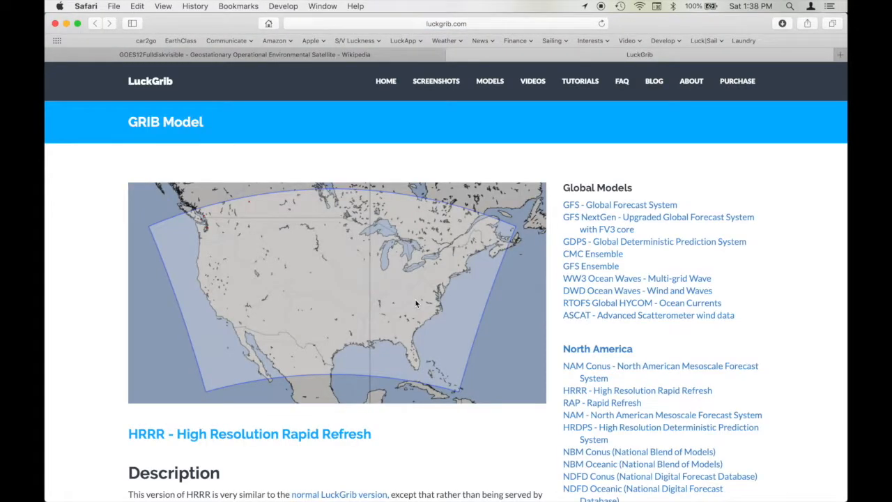
# Step: Read the description of the NOAA-served HRRR model on its GRIB Model web page
pyautogui.scroll(-5, 416, 311)
pyautogui.scroll(5, 417, 311)
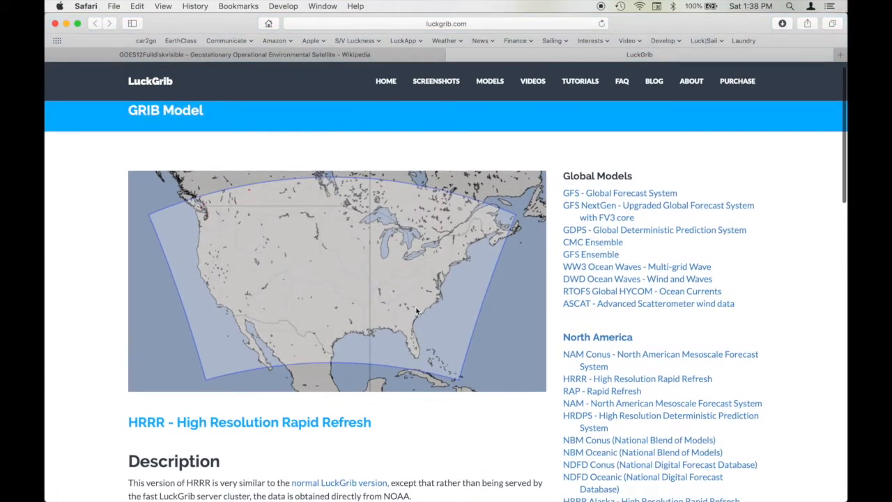
pyautogui.scroll(-4, 416, 311)
pyautogui.scroll(-5, 416, 311)
pyautogui.scroll(8, 416, 310)
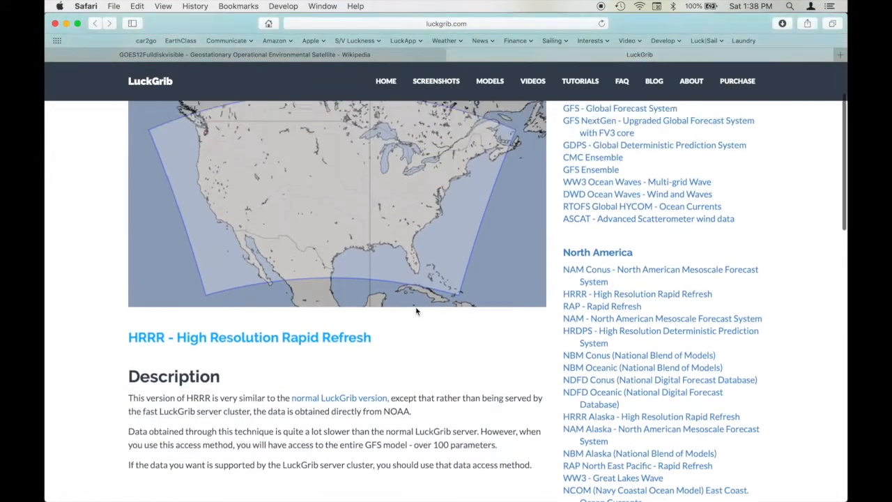
pyautogui.scroll(-4, 416, 311)
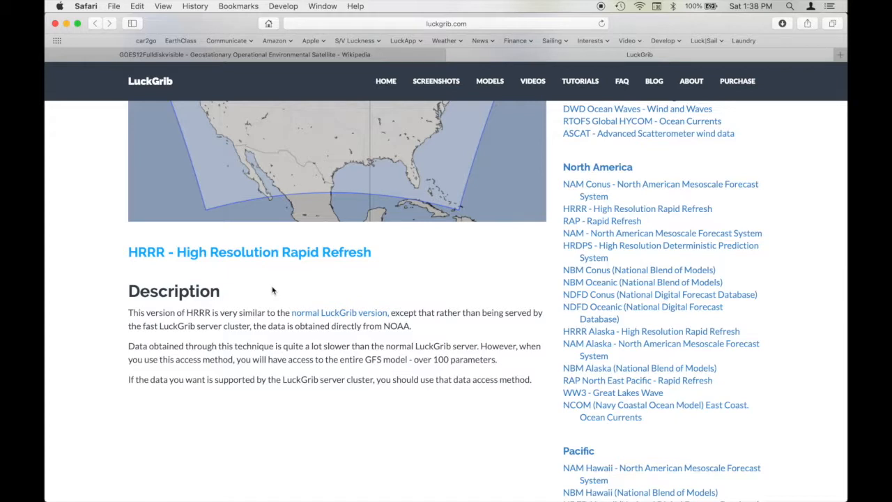
# Step: Go to the normal LuckGrib version of the HRRR page and open the model's official documentation from its description
pyautogui.click(306, 315)
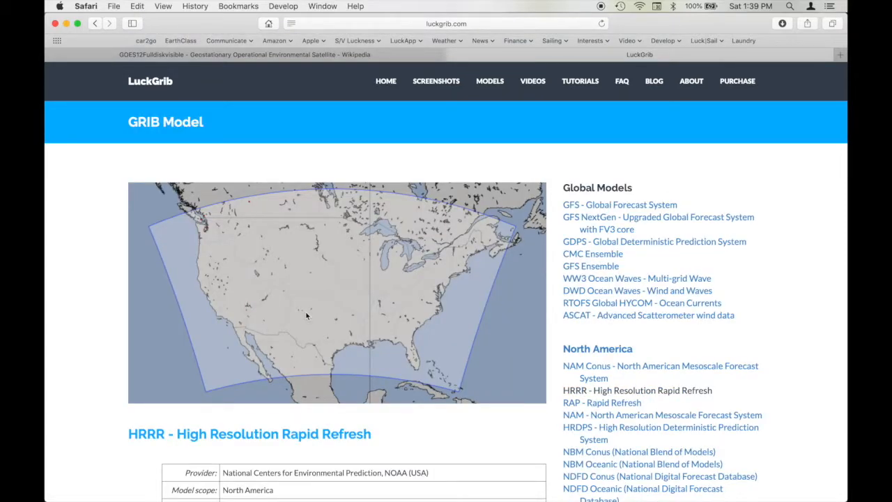
pyautogui.scroll(-4, 448, 390)
pyautogui.scroll(-12, 448, 390)
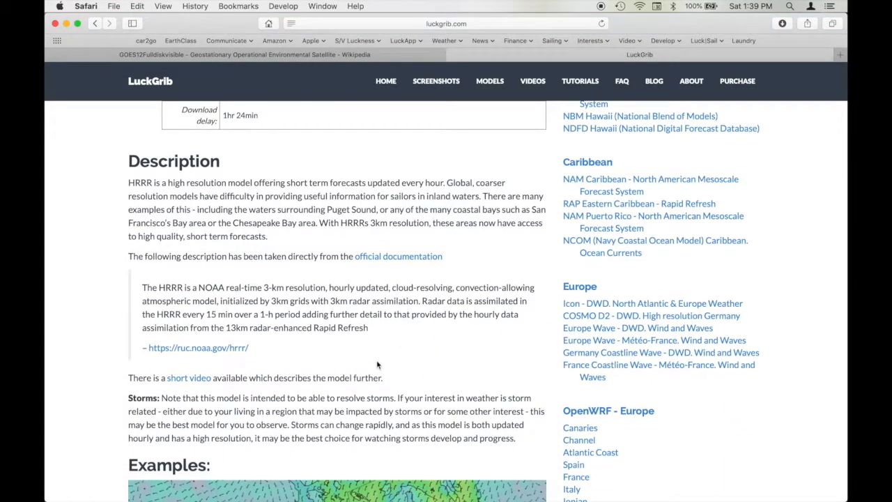
pyautogui.click(370, 258)
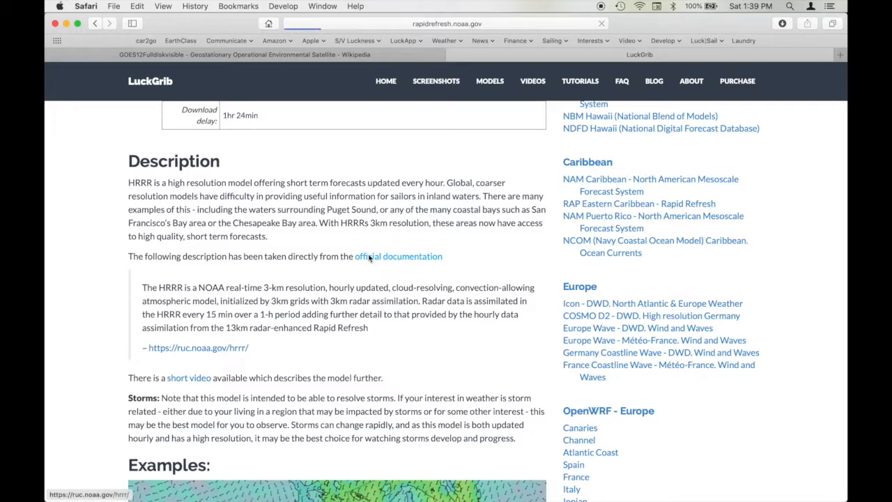
pyautogui.scroll(-3, 369, 258)
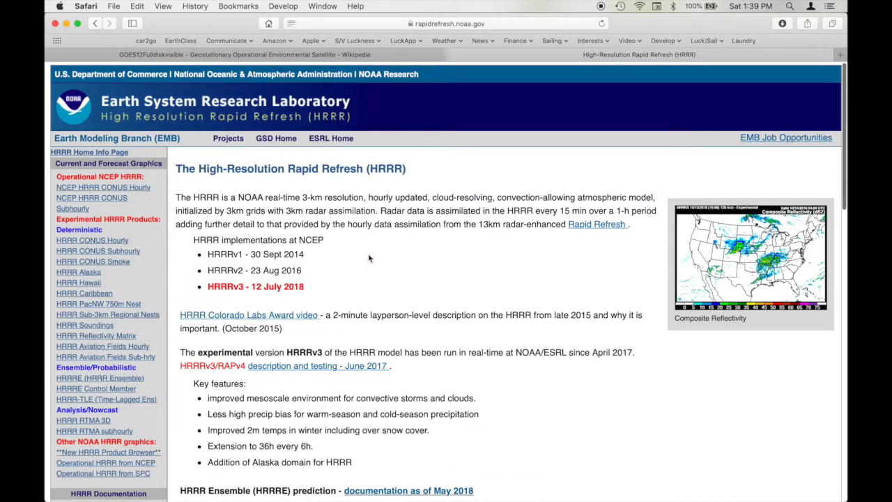
pyautogui.scroll(1, 370, 258)
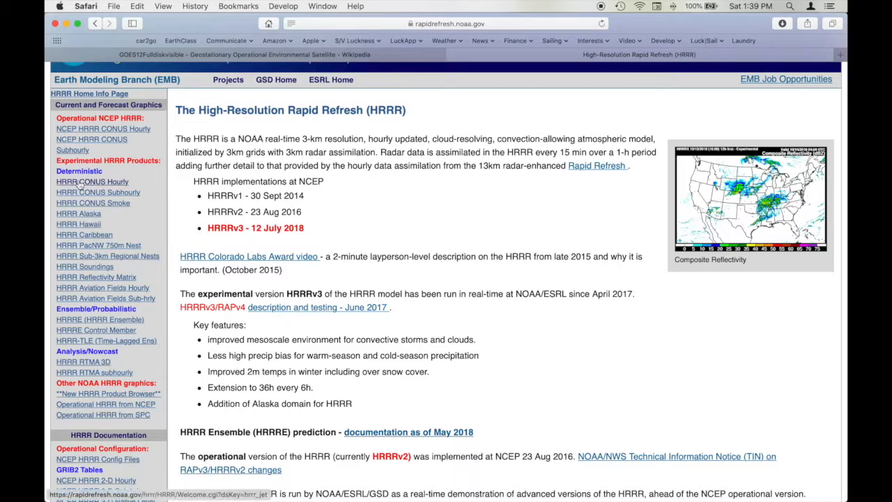
# Step: Open the experimental HRRR CONUS Hourly graphics and look through the list of model fields for the GOES water vapor entries
pyautogui.click(120, 183)
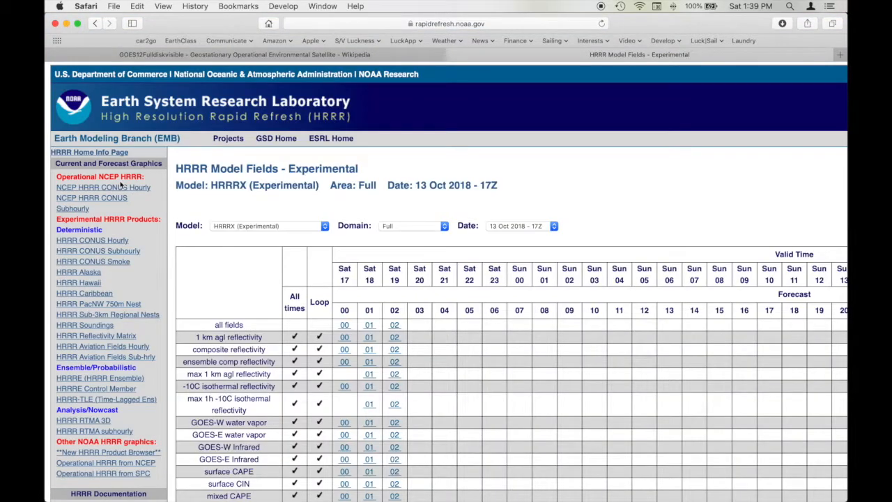
pyautogui.scroll(-10, 264, 393)
pyautogui.scroll(-10, 264, 393)
pyautogui.scroll(10, 263, 398)
pyautogui.scroll(8, 263, 398)
pyautogui.scroll(-4, 264, 398)
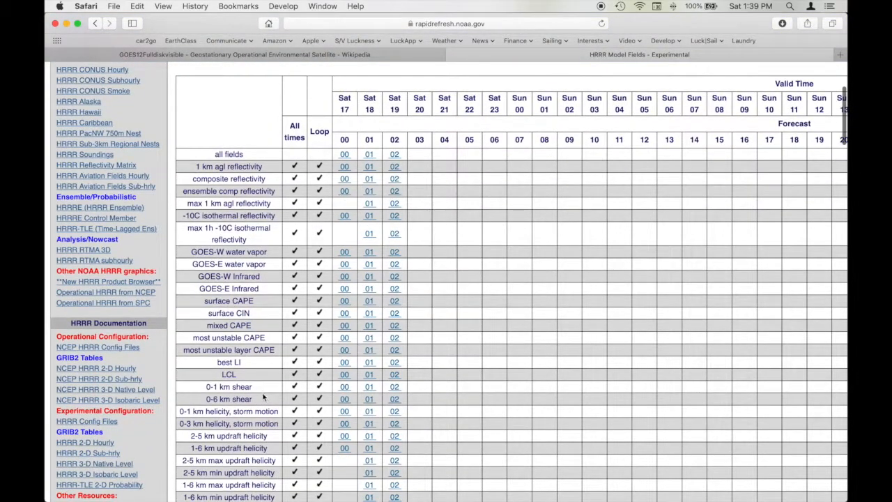
pyautogui.scroll(-2, 358, 180)
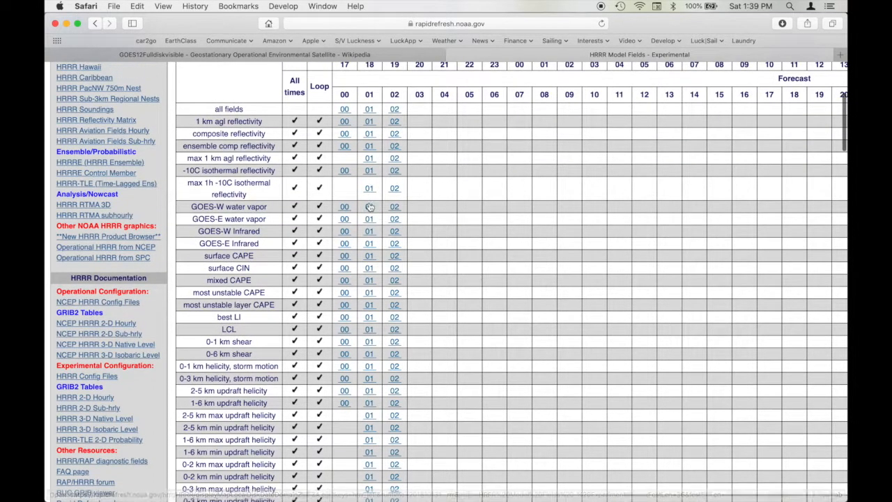
# Step: Open the forecast hour 01 GOES-W water vapor image in a new tab and examine its map and color scale enlarged
pyautogui.keyDown('super'); pyautogui.click(370, 211); pyautogui.keyUp('super')
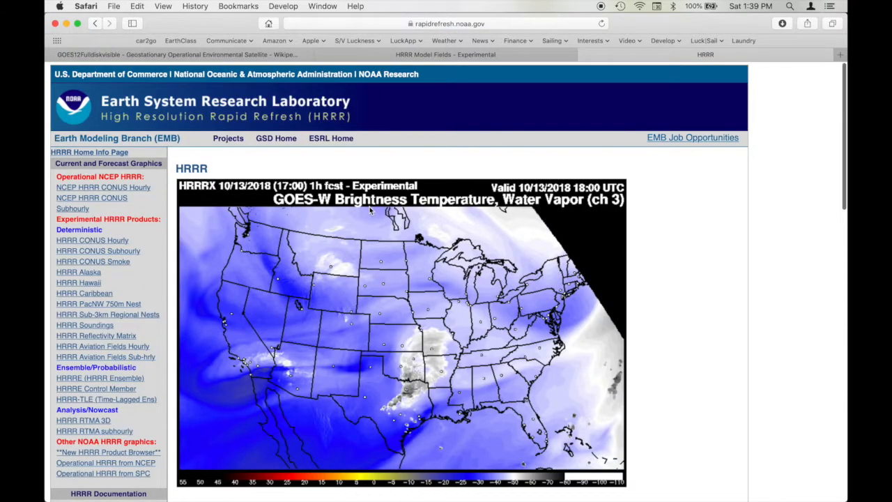
pyautogui.scroll(-3, 370, 210)
pyautogui.scroll(1, 370, 210)
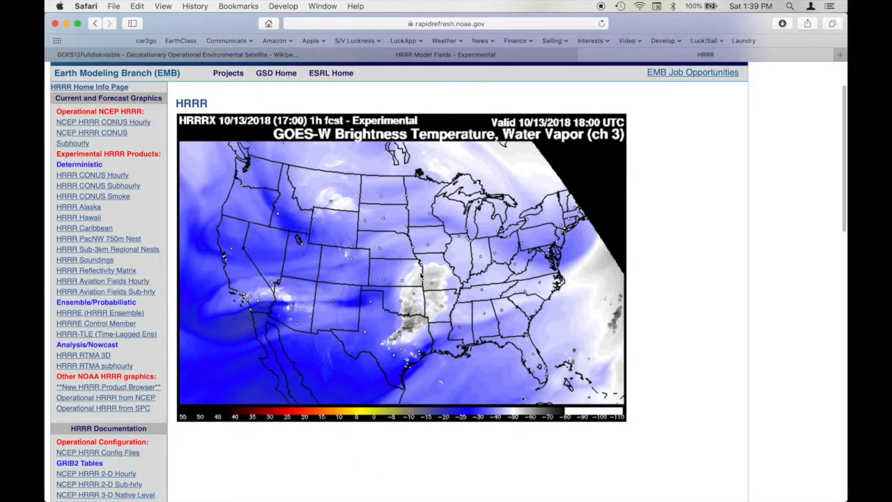
pyautogui.scroll(3, 421, 275)
pyautogui.scroll(5, 421, 275)
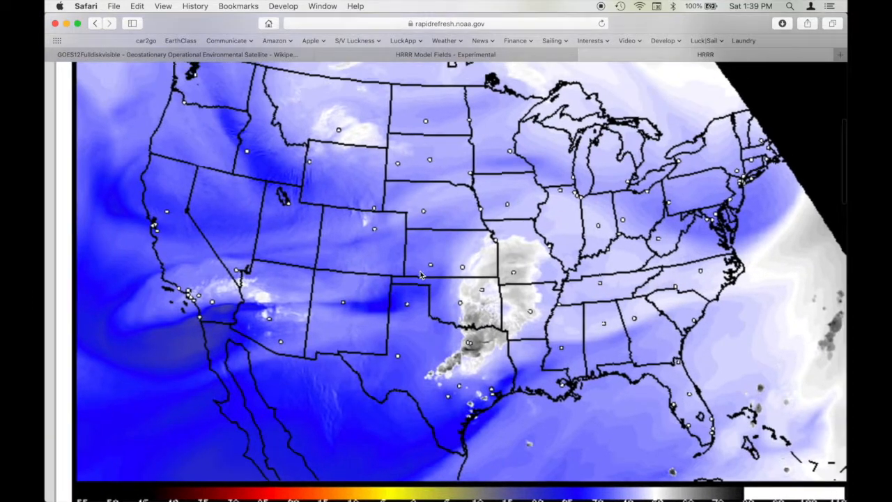
pyautogui.scroll(1, 421, 275)
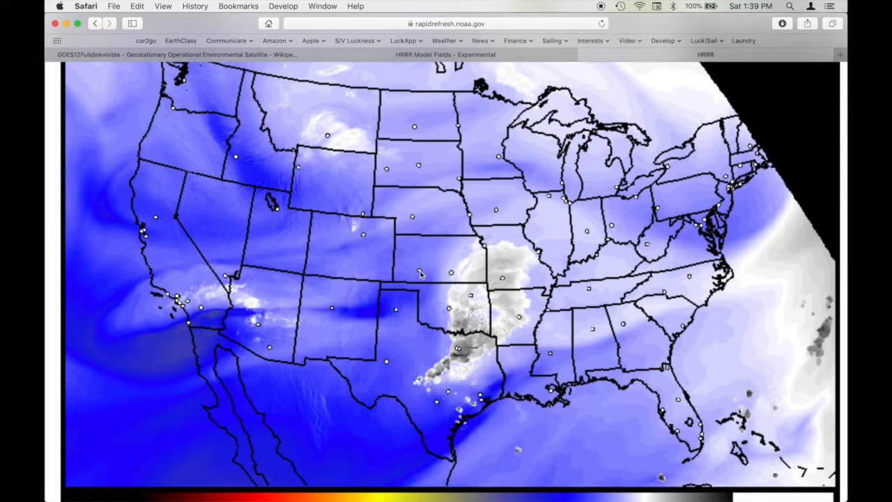
pyautogui.scroll(-2, 421, 274)
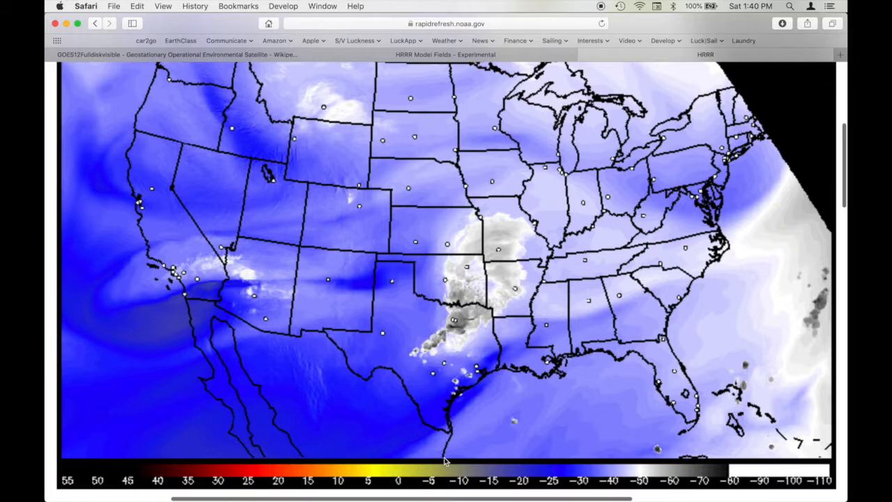
pyautogui.scroll(3, 445, 461)
pyautogui.scroll(-2, 444, 460)
pyautogui.scroll(2, 445, 457)
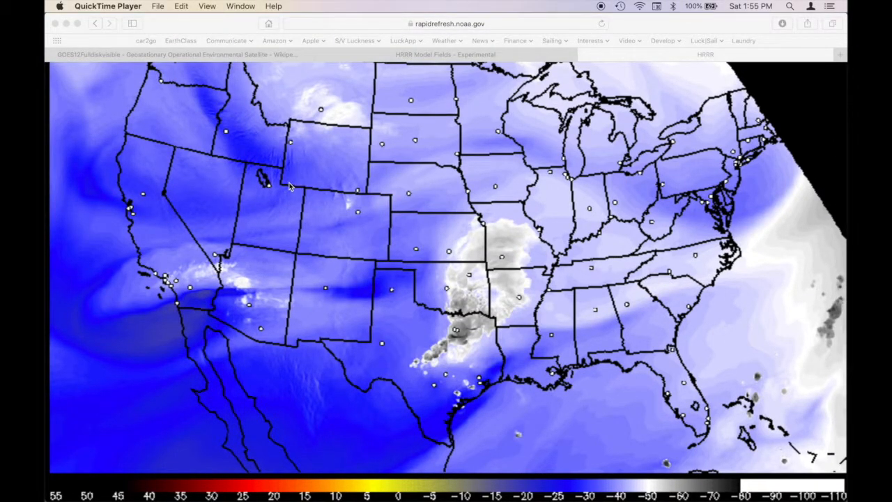
# Step: Switch back to LuckGrib, take it out of full screen and arrange its window so the web image's color scale shows beneath it
pyautogui.press('super+Tab')
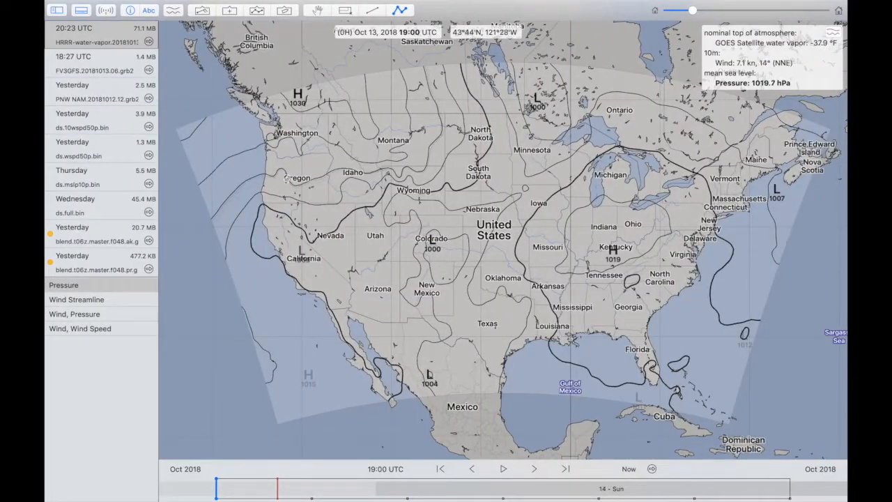
pyautogui.moveTo(96, 4)
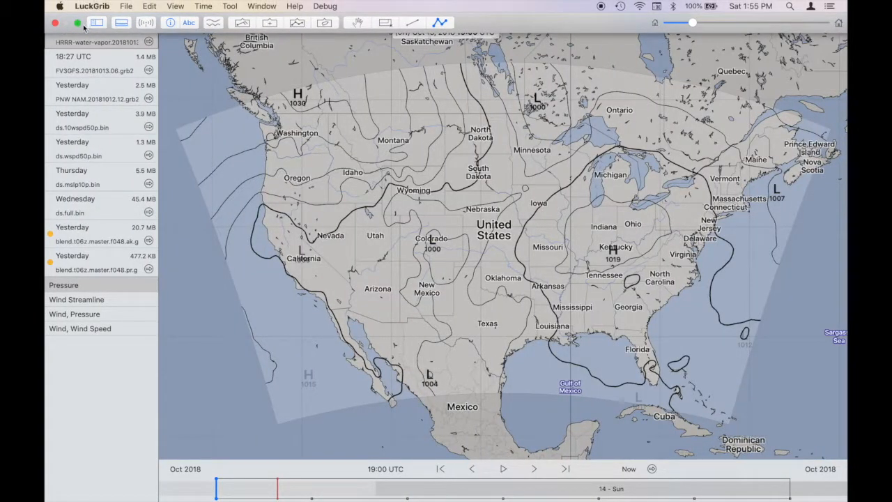
pyautogui.click(78, 23)
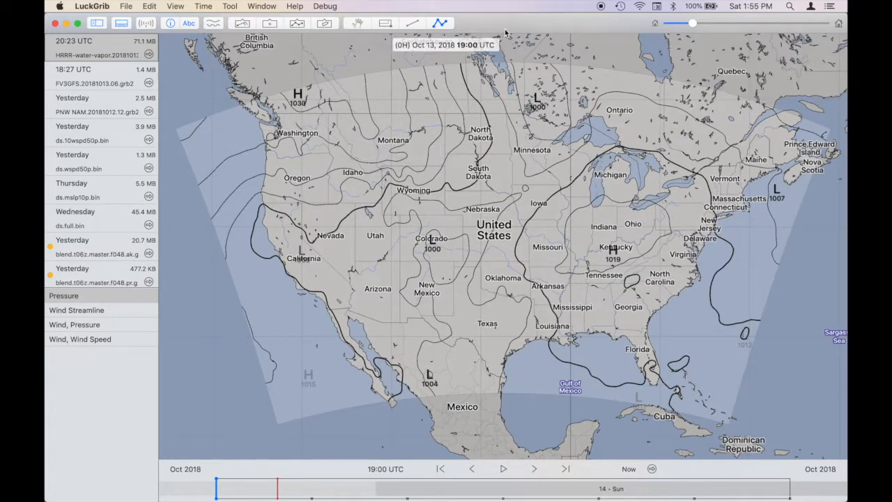
pyautogui.moveTo(508, 26); pyautogui.dragTo(513, 4)
pyautogui.moveTo(150, 495); pyautogui.dragTo(153, 474)
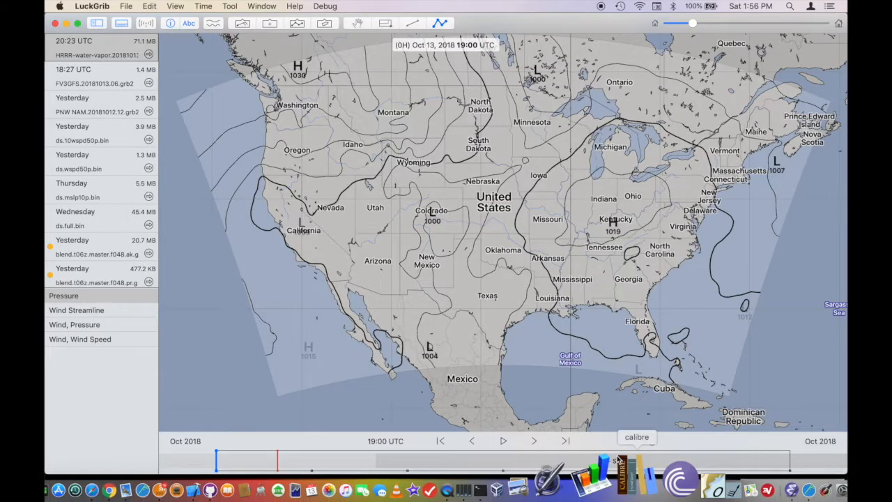
pyautogui.scroll(3, 730, 443)
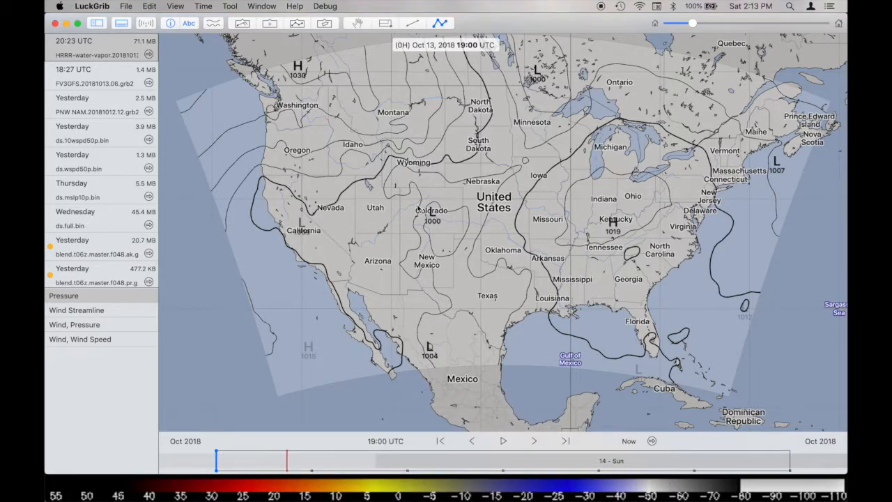
# Step: Open the draw styles list for the HRRR-water-vapor file and detach it as a floating Edit Draw Styles window over the map
pyautogui.click(243, 24)
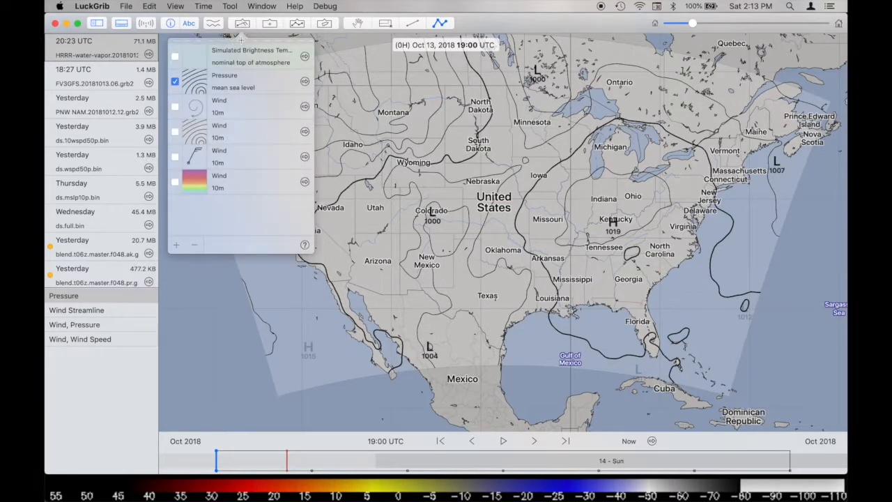
pyautogui.moveTo(241, 41); pyautogui.dragTo(235, 217)
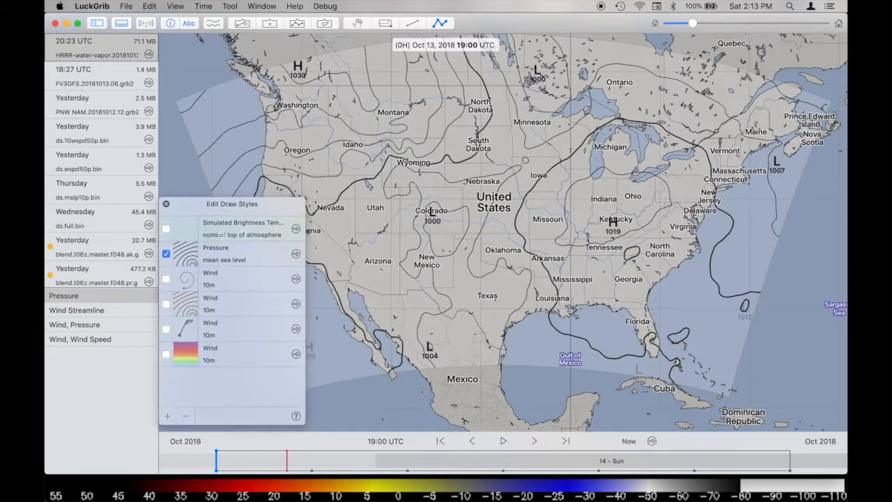
pyautogui.moveTo(221, 211); pyautogui.dragTo(228, 211)
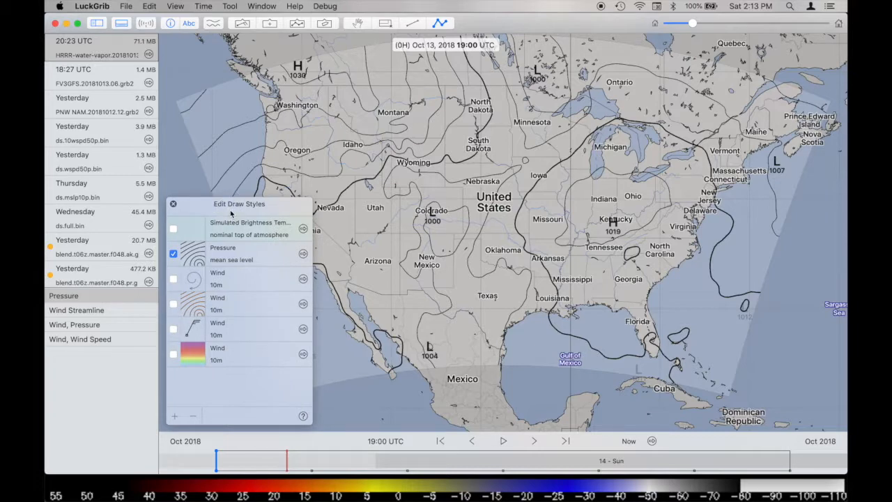
# Step: Show the Wind, Wind Speed draw style on the map and move the forecast time to 21:52 UTC
pyautogui.click(101, 340)
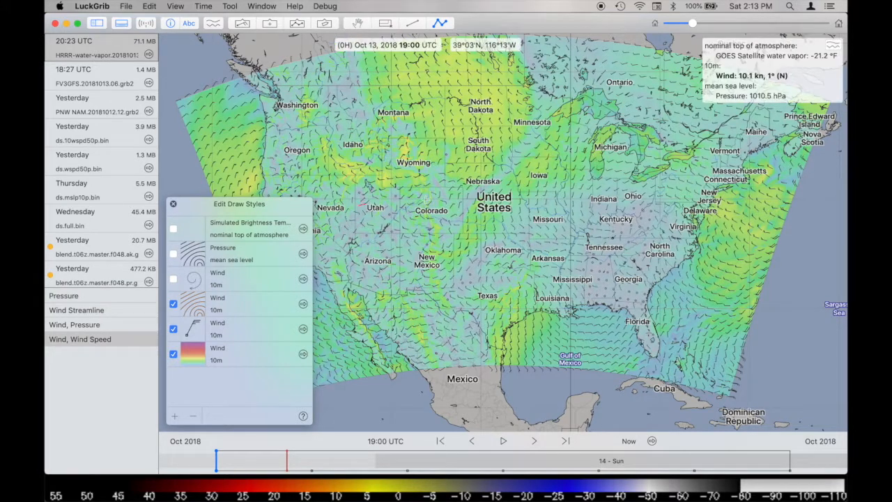
pyautogui.moveTo(323, 462)
pyautogui.mouseDown()
pyautogui.moveTo(776, 460)
pyautogui.moveTo(309, 468)
pyautogui.mouseUp()
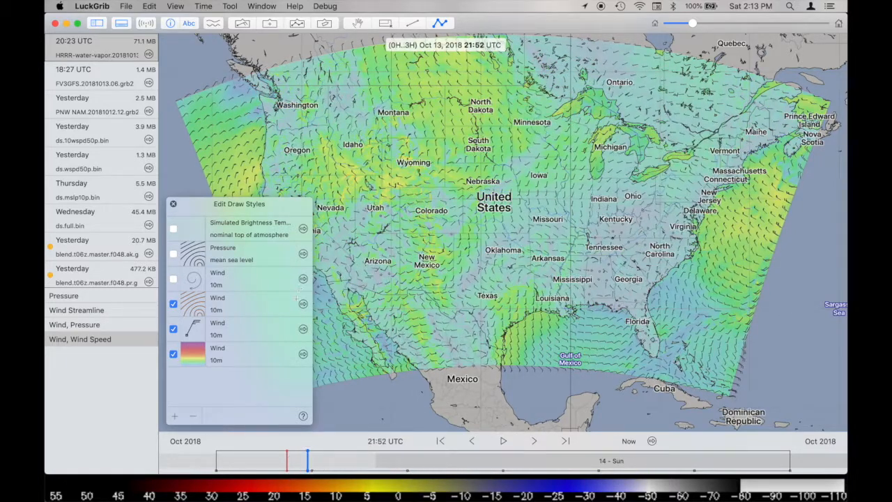
# Step: Open the image colors of the 10m WindSpeed image style and look through its list of color stops
pyautogui.click(303, 353)
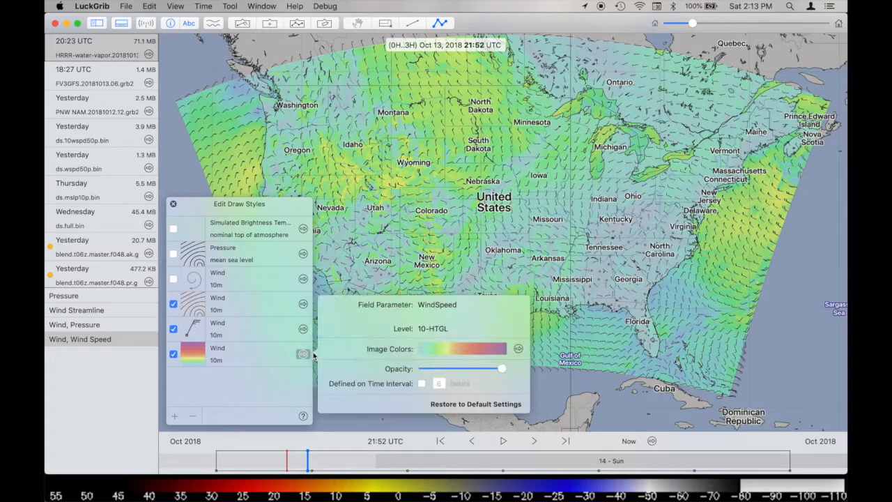
pyautogui.click(518, 348)
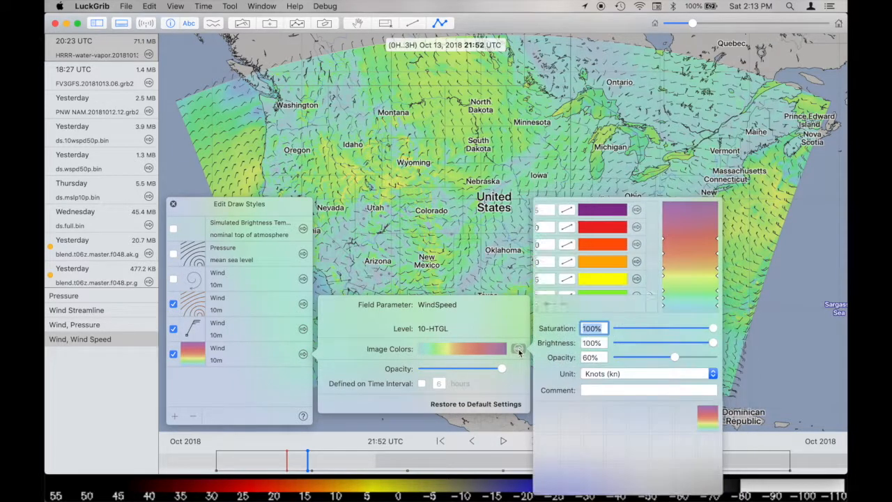
pyautogui.scroll(-4, 617, 274)
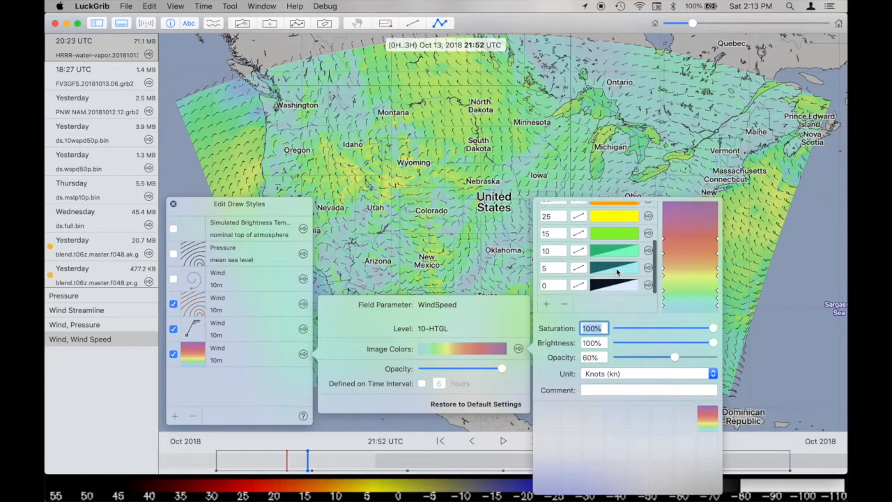
pyautogui.scroll(4, 618, 274)
pyautogui.scroll(-4, 618, 273)
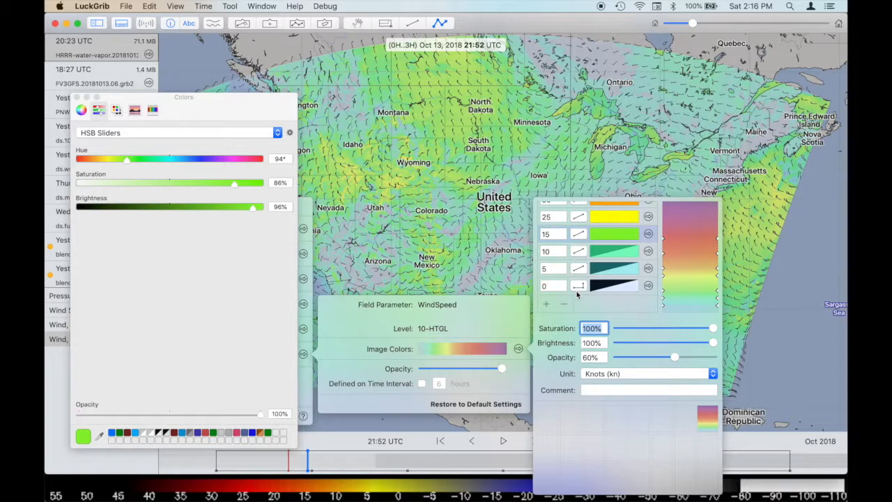
# Step: Switch the 10, 15 and 25 knot wind speed color stops from smooth to stepped interpolation
pyautogui.click(579, 250)
pyautogui.click(578, 234)
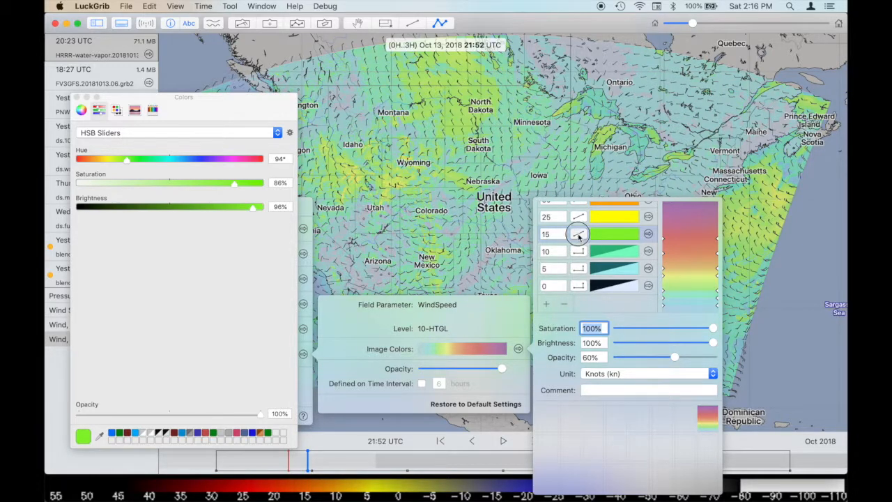
pyautogui.click(579, 218)
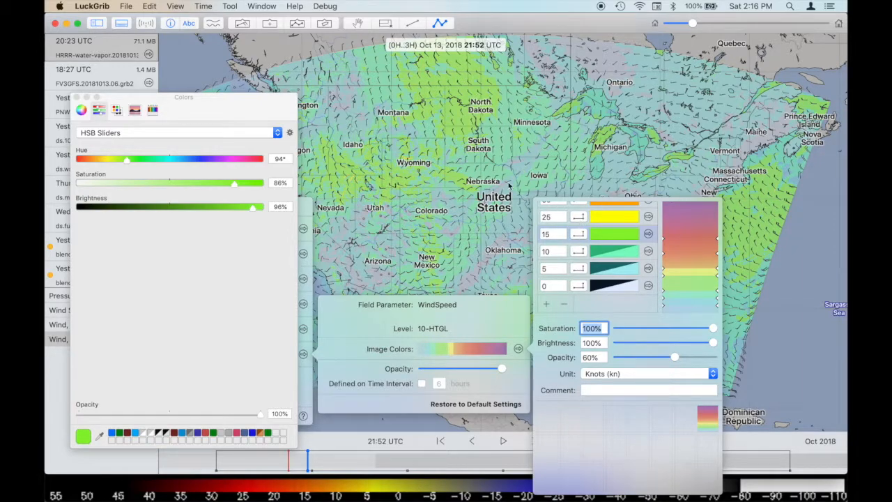
# Step: Examine the stepped wind speed color bands up close on the map from Colorado to the Dakotas and Minnesota
pyautogui.scroll(10, 498, 147)
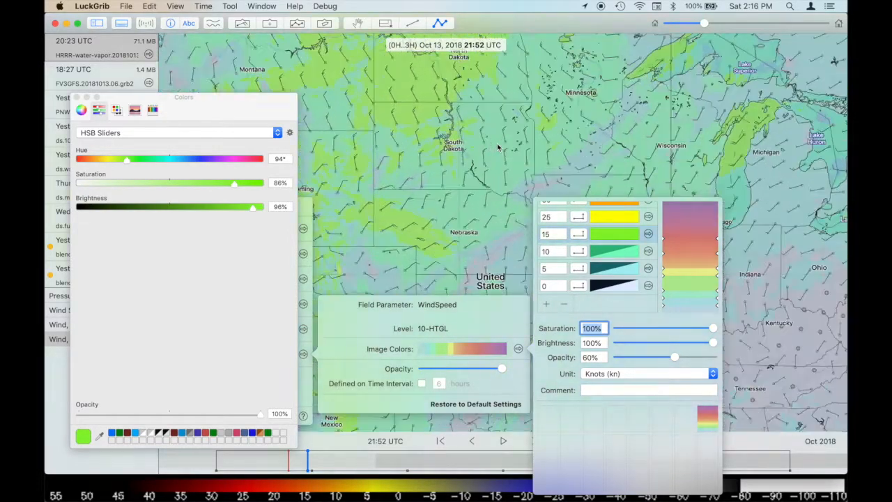
pyautogui.scroll(-8, 498, 147)
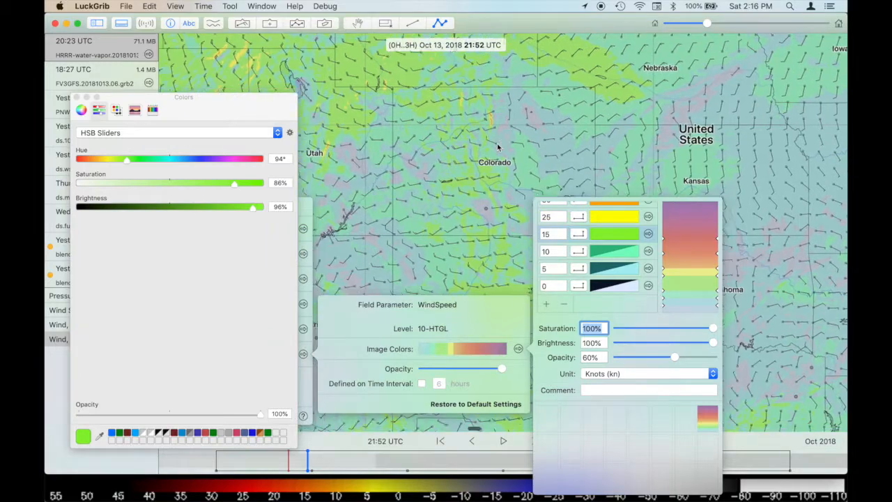
pyautogui.scroll(6, 498, 147)
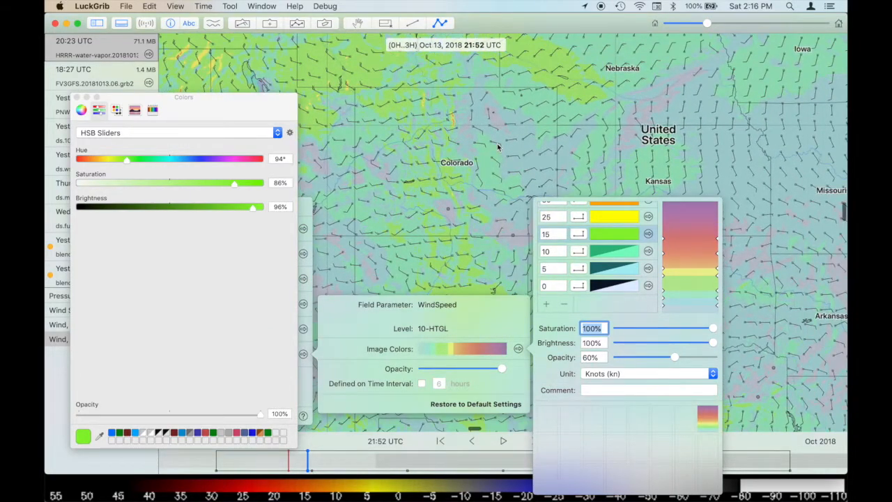
pyautogui.hscroll(10, 498, 148)
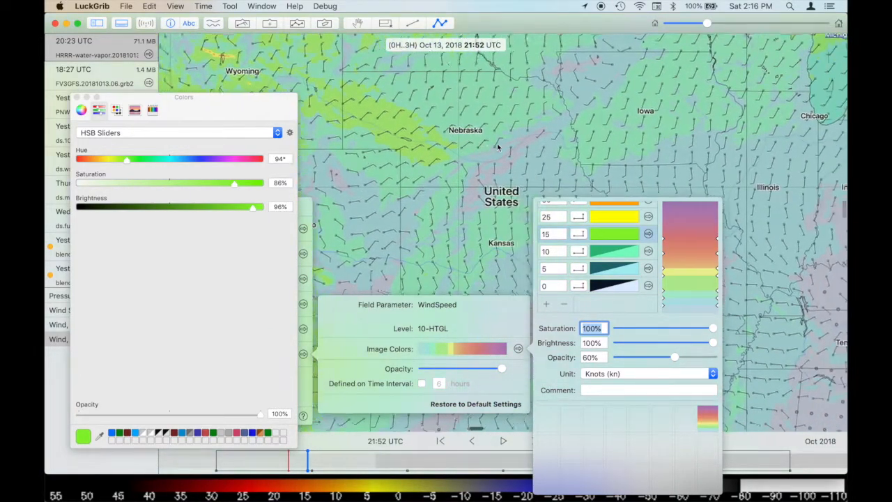
pyautogui.scroll(8, 498, 147)
pyautogui.hscroll(-5, 498, 147)
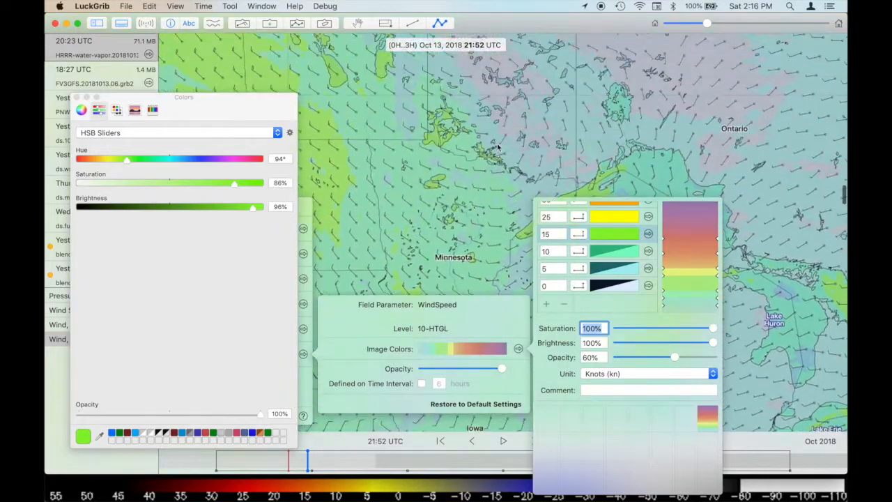
pyautogui.scroll(-5, 498, 147)
pyautogui.hscroll(-4, 498, 147)
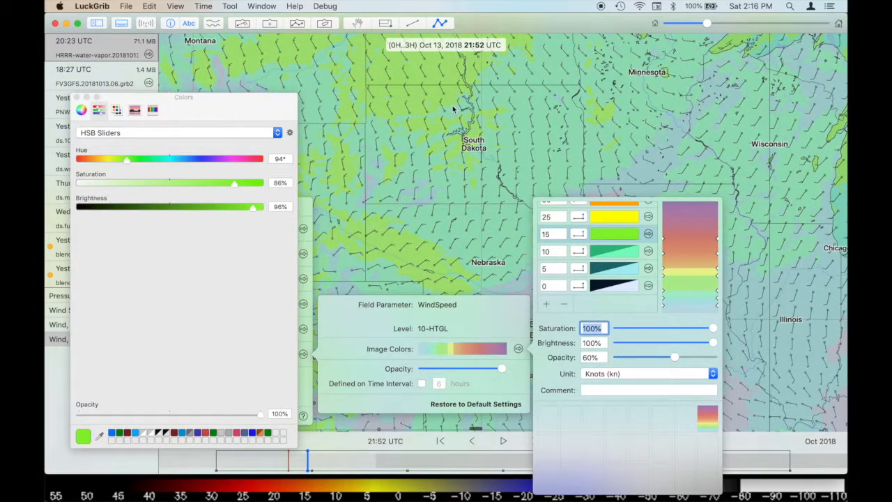
pyautogui.scroll(5, 454, 112)
pyautogui.hscroll(3, 455, 112)
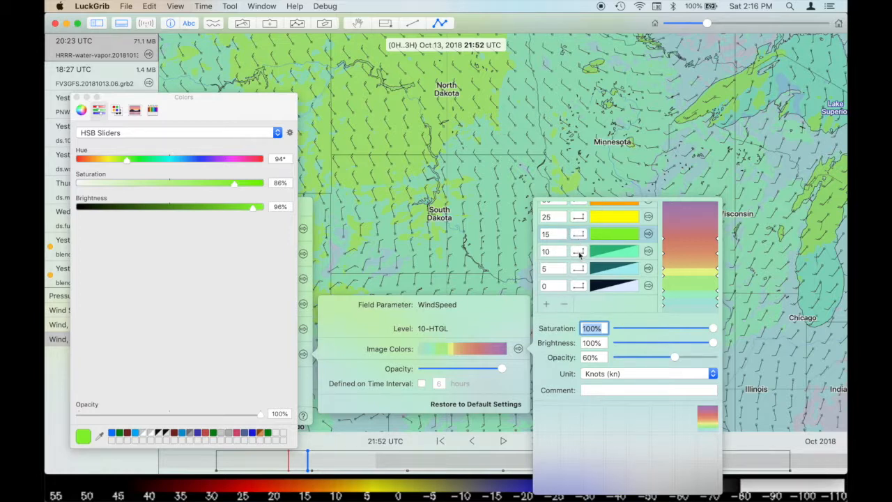
# Step: Return the wind speed color stops from 0 to 25 knots to smooth interpolation and close their color editor
pyautogui.scroll(2, 581, 281)
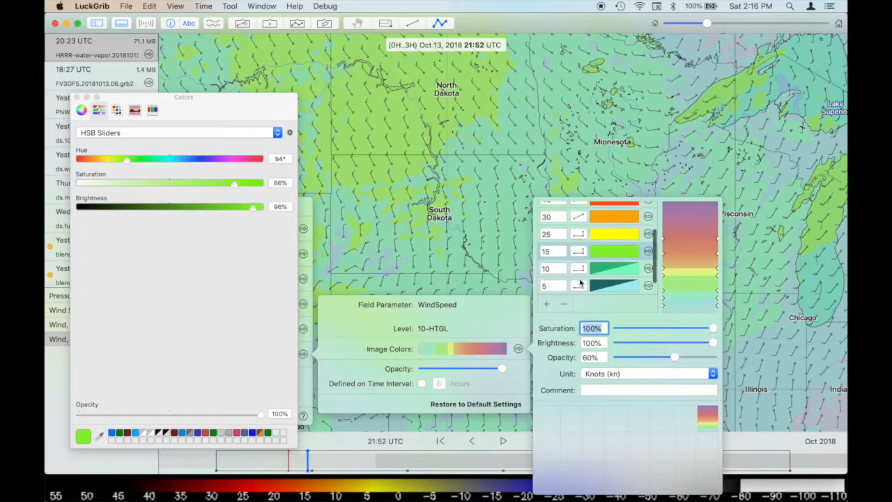
pyautogui.scroll(-2, 580, 282)
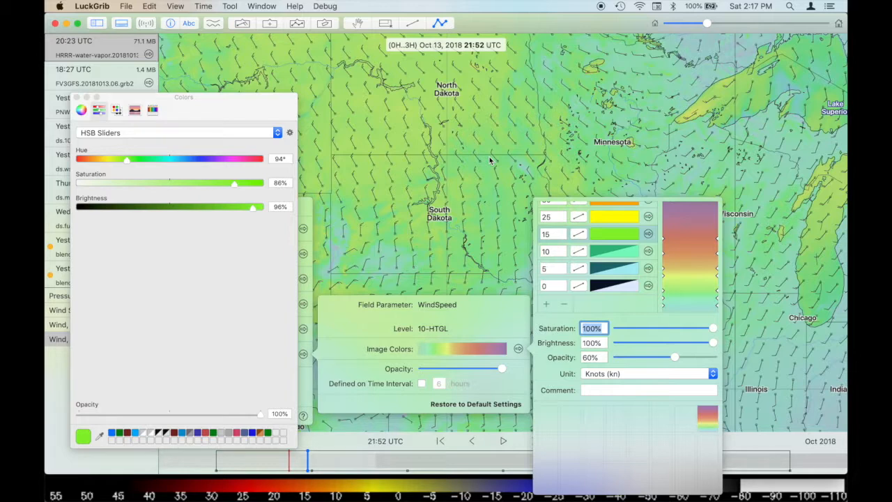
pyautogui.click(749, 349)
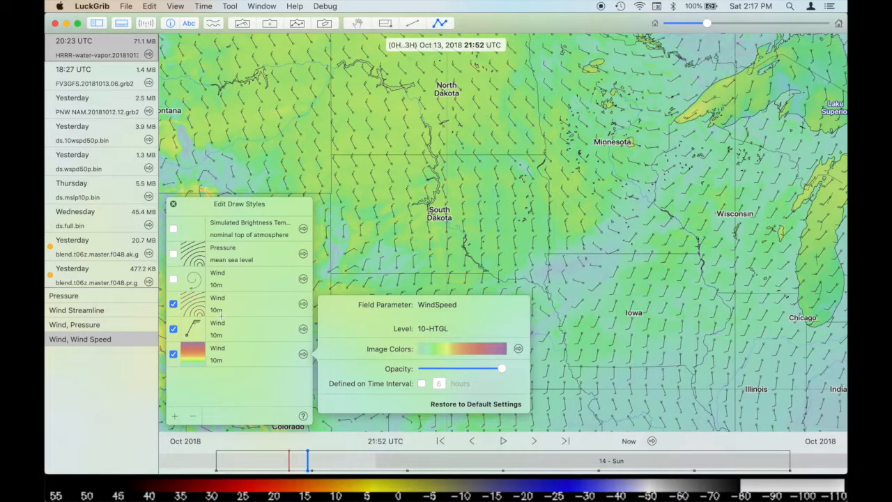
# Step: Add two color stops to the Simulated Brightness Temperature image colors and set the upper stop's value to 10
pyautogui.click(303, 229)
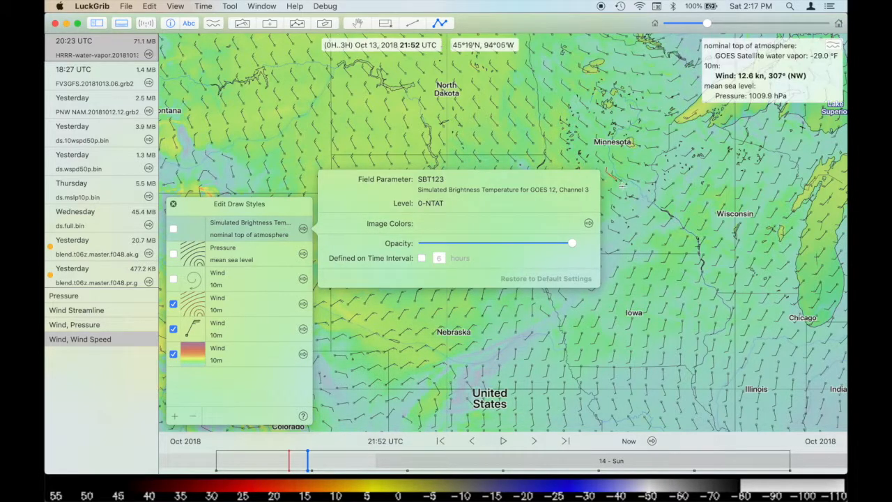
pyautogui.click(589, 223)
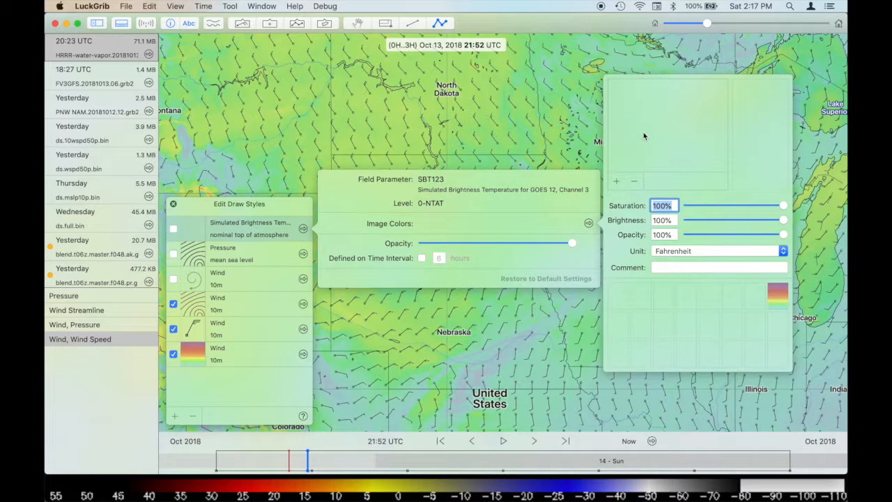
pyautogui.click(617, 181)
pyautogui.click(617, 181)
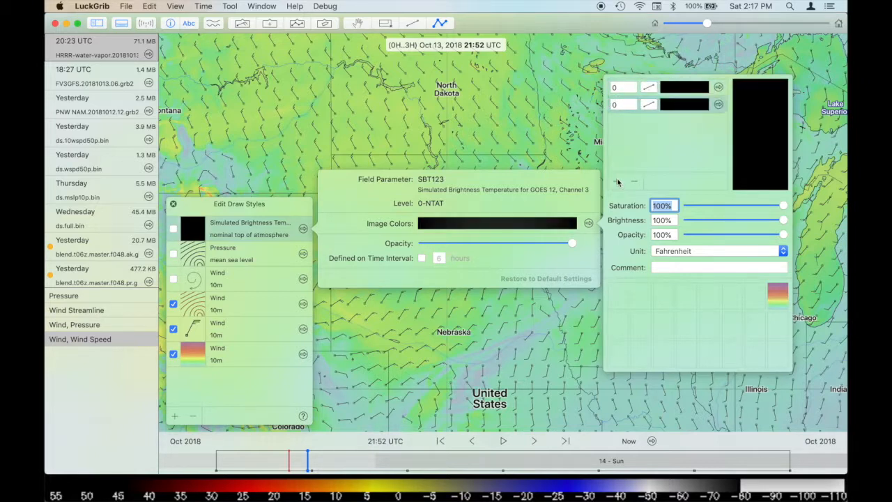
pyautogui.click(624, 88)
pyautogui.write('10')
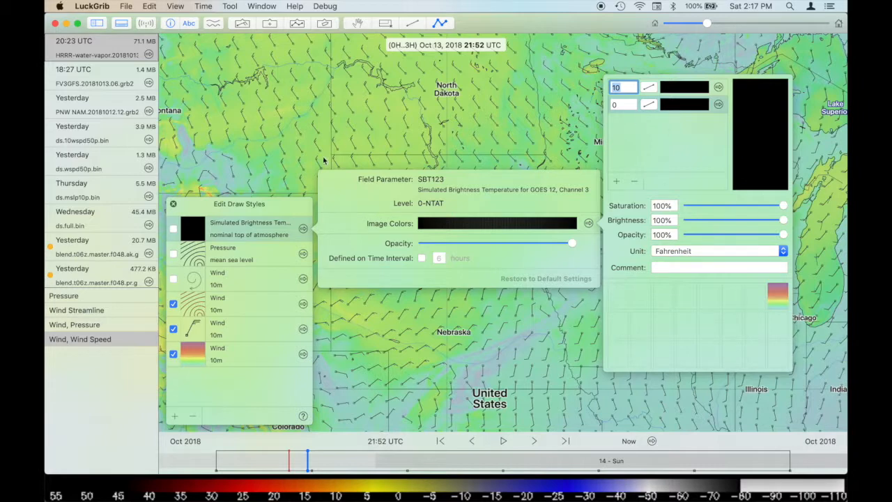
# Step: Turn off the three active 10m Wind styles and turn on the Simulated Brightness Temperature style
pyautogui.click(174, 305)
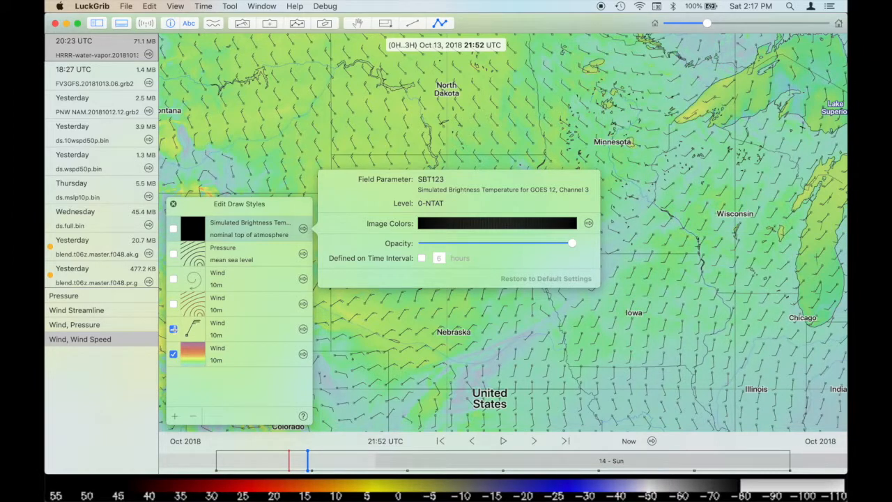
pyautogui.click(174, 328)
pyautogui.click(173, 354)
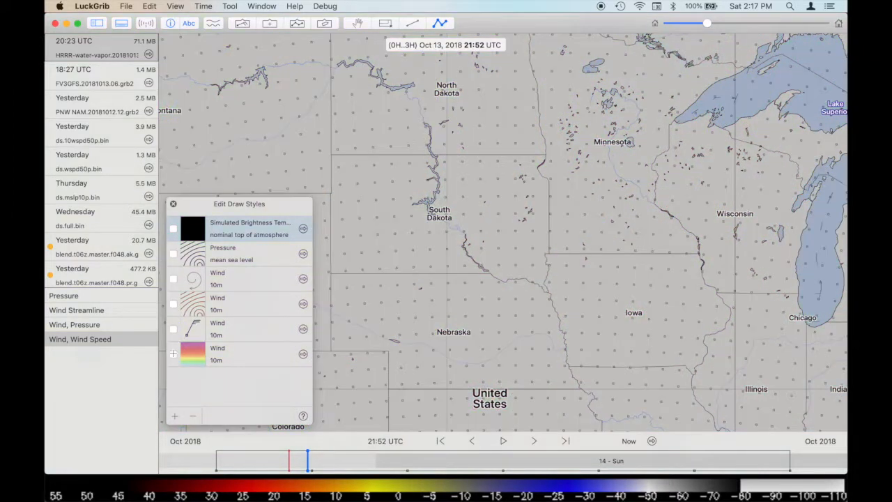
pyautogui.click(173, 230)
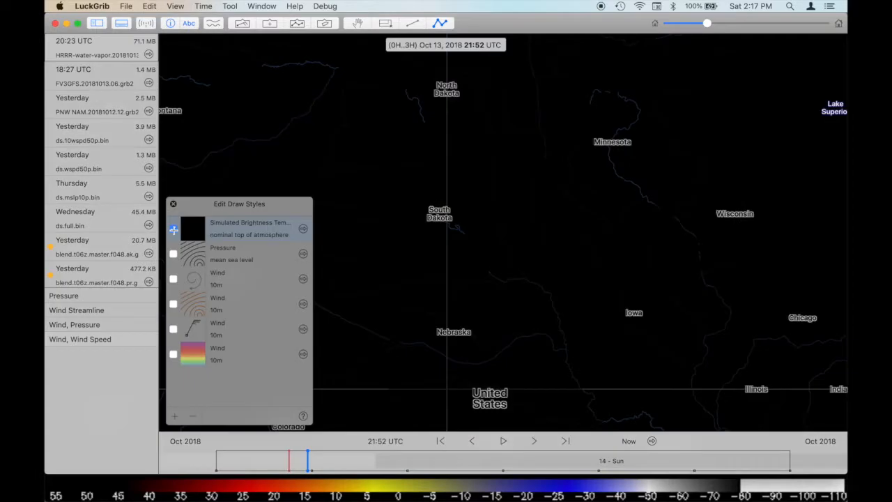
# Step: Color the 0 stop of the Simulated Brightness Temperature image pure red with hue 0°, saturation 100% and brightness 100%
pyautogui.click(303, 229)
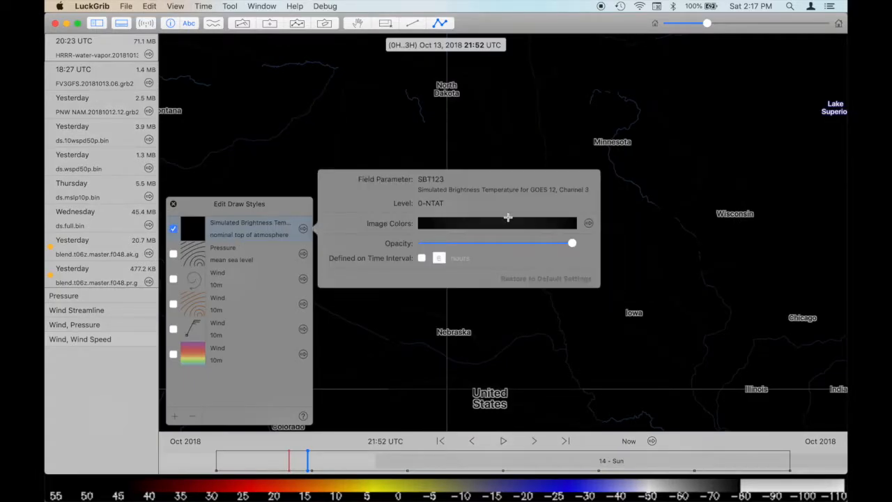
pyautogui.click(589, 225)
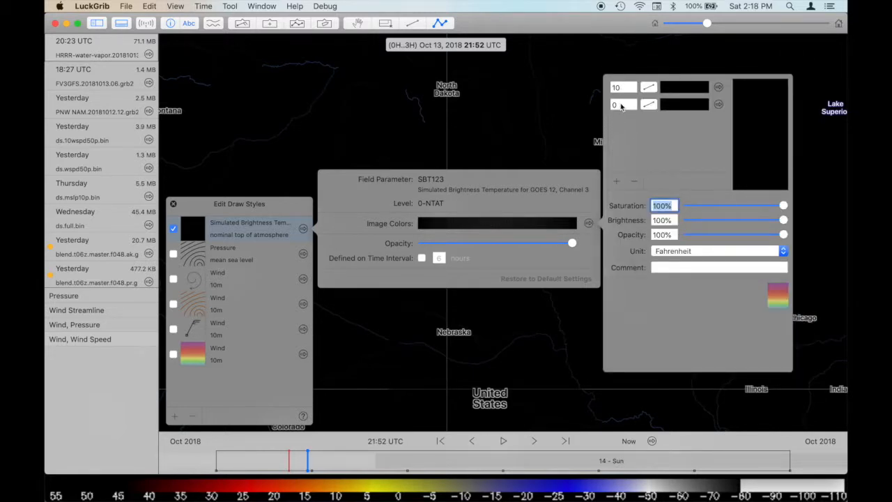
pyautogui.click(719, 105)
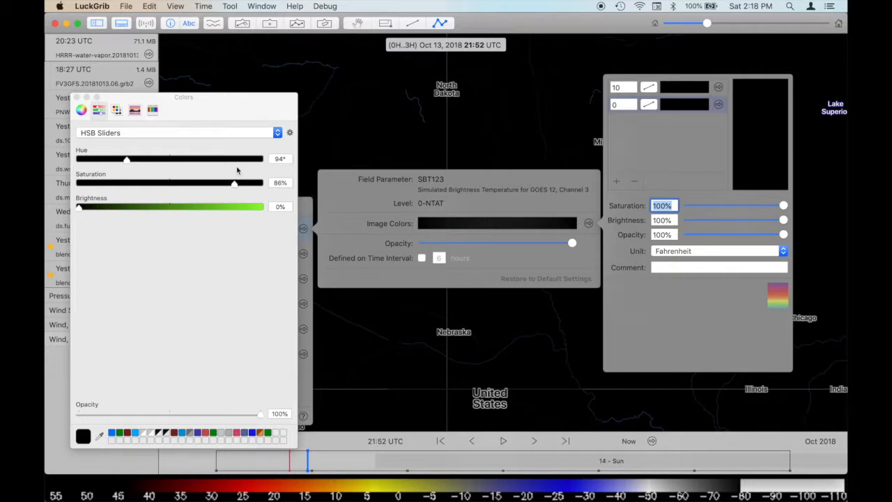
pyautogui.moveTo(235, 183); pyautogui.dragTo(295, 237)
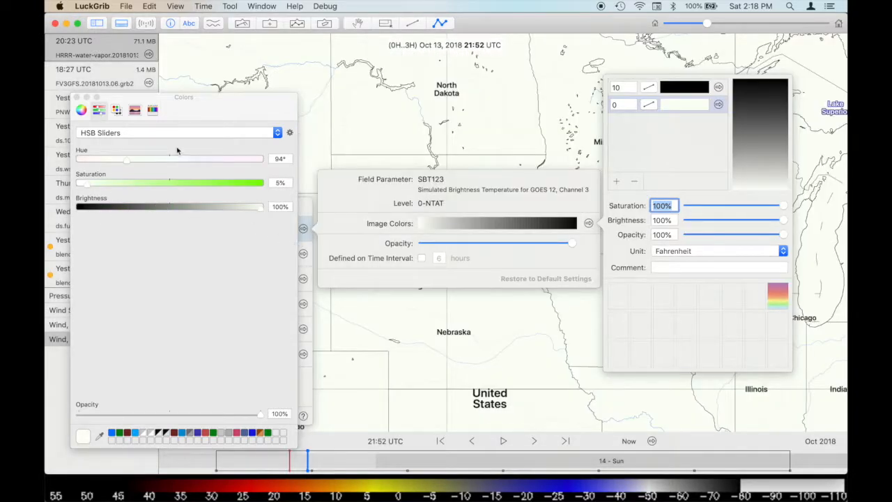
pyautogui.moveTo(166, 183); pyautogui.dragTo(279, 186)
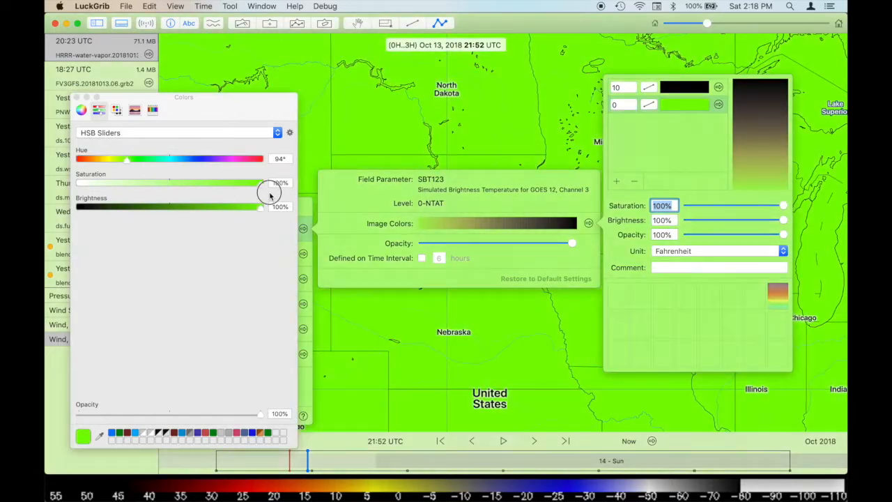
pyautogui.moveTo(125, 160); pyautogui.dragTo(74, 168)
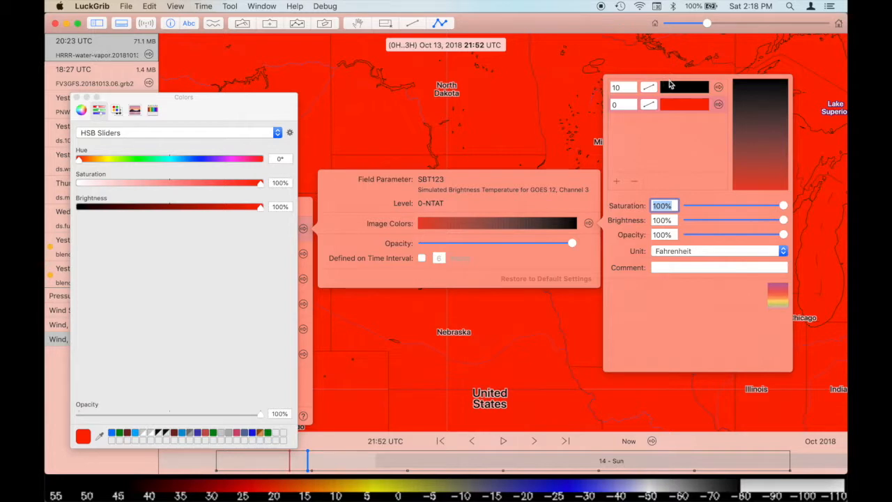
# Step: Copy the 0 stop's red to the 10 stop, store it in the first palette slot and apply that swatch to the 10 stop
pyautogui.click(679, 104)
pyautogui.moveTo(679, 104); pyautogui.dragTo(679, 91)
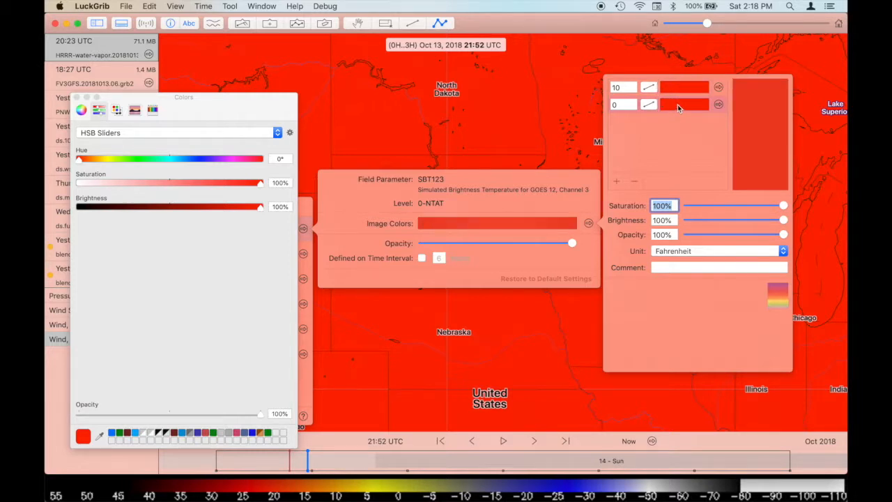
pyautogui.moveTo(678, 105); pyautogui.dragTo(617, 301)
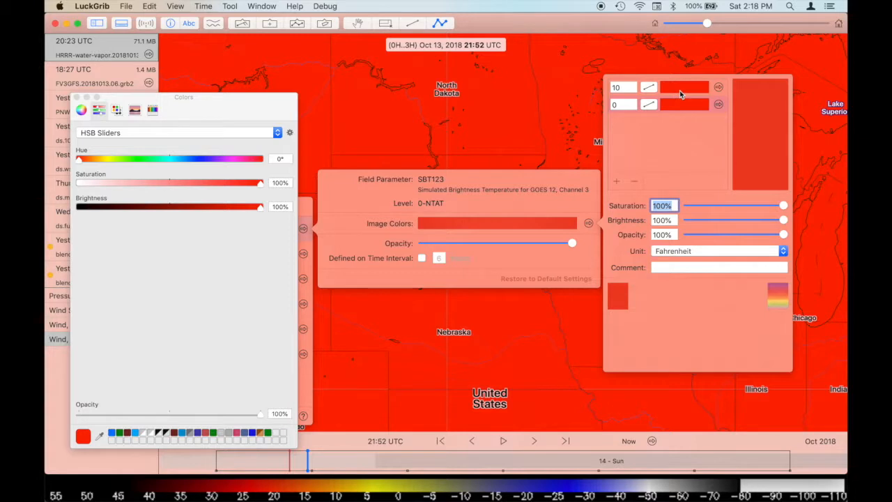
pyautogui.moveTo(618, 298); pyautogui.dragTo(674, 89)
# Step: Change the 10 stop to blue with hue 238° and display its color on the color wheel
pyautogui.click(145, 159)
pyautogui.moveTo(145, 159); pyautogui.dragTo(199, 159)
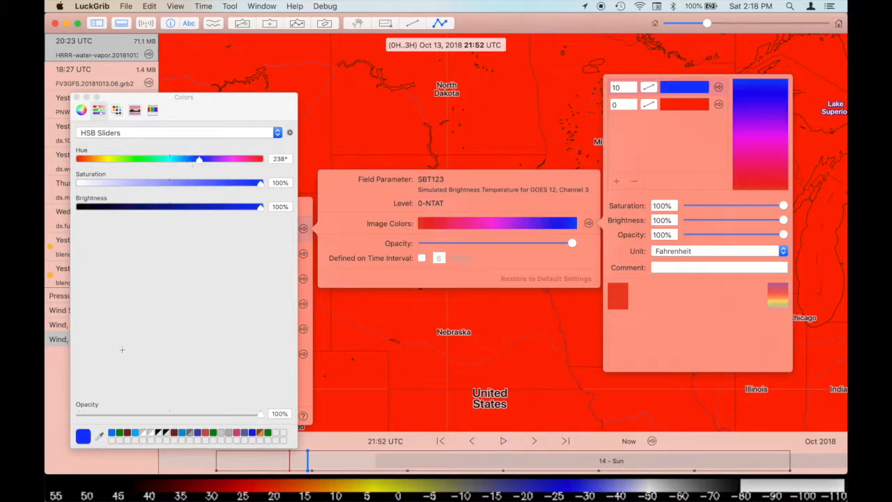
pyautogui.click(82, 112)
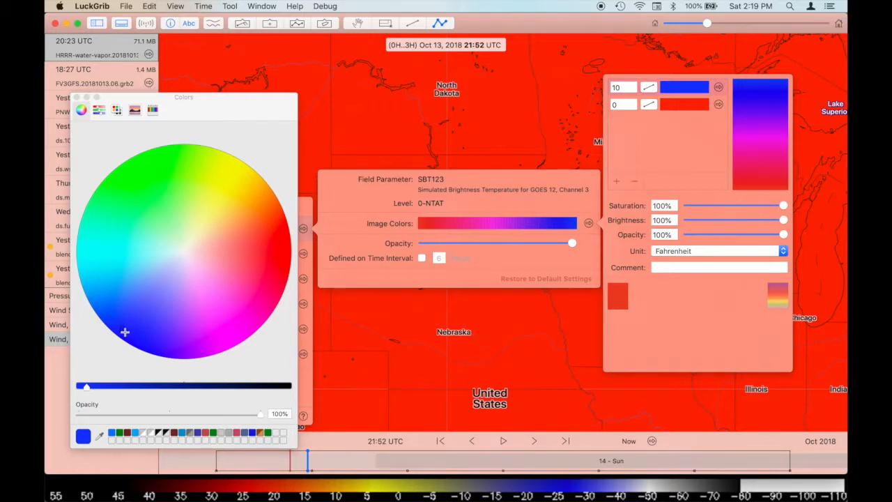
# Step: Try a range of colors for the 0 stop on the color wheel, from red through yellow-green to orange, against the blue 10 stop
pyautogui.moveTo(123, 330)
pyautogui.mouseDown()
pyautogui.moveTo(129, 325)
pyautogui.moveTo(119, 329)
pyautogui.mouseUp()
pyautogui.moveTo(222, 260); pyautogui.dragTo(679, 105)
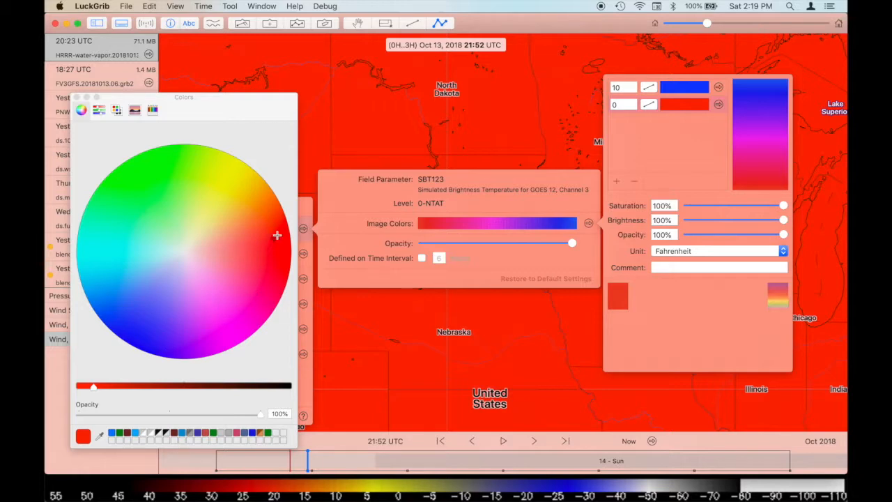
pyautogui.moveTo(276, 236)
pyautogui.mouseDown()
pyautogui.moveTo(235, 182)
pyautogui.moveTo(202, 174)
pyautogui.moveTo(211, 174)
pyautogui.mouseUp()
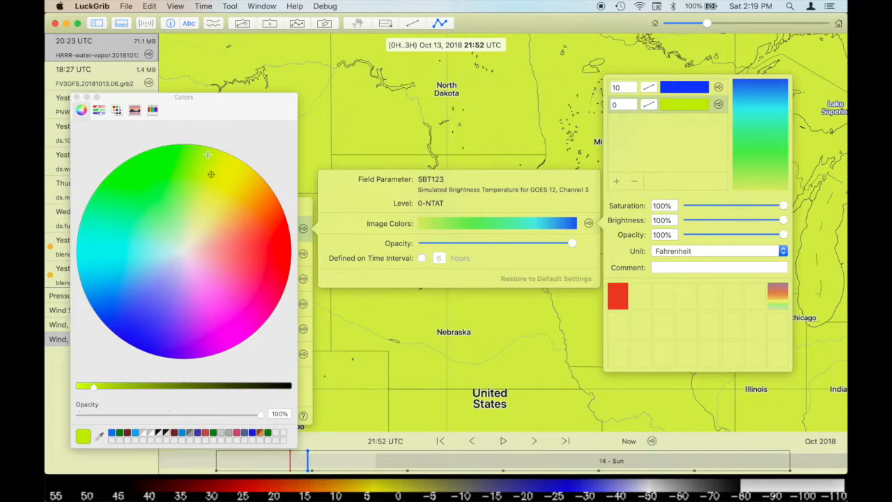
pyautogui.click(211, 173)
pyautogui.moveTo(211, 173); pyautogui.dragTo(195, 166)
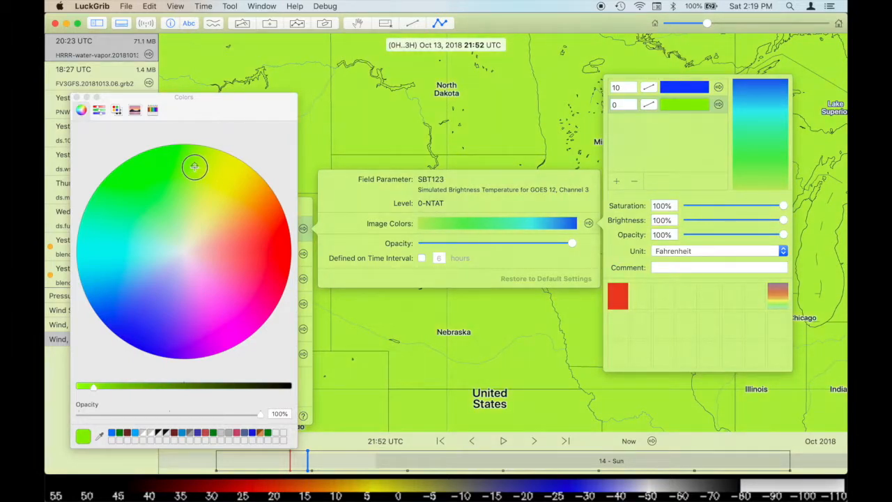
pyautogui.moveTo(194, 166); pyautogui.dragTo(197, 166)
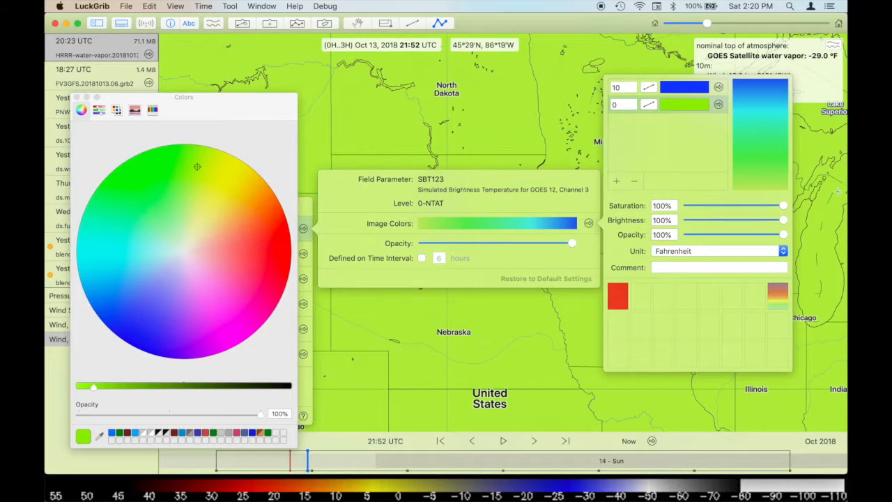
pyautogui.moveTo(198, 169)
pyautogui.mouseDown()
pyautogui.moveTo(215, 167)
pyautogui.moveTo(249, 204)
pyautogui.mouseUp()
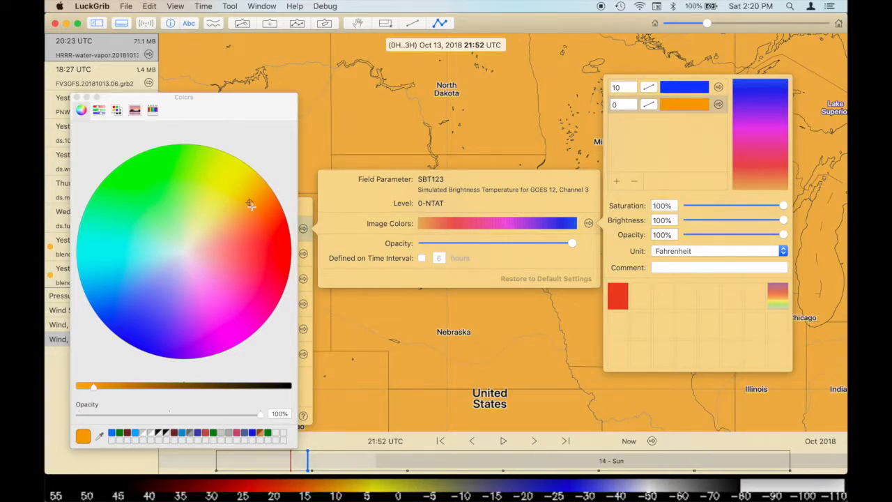
pyautogui.moveTo(251, 204)
pyautogui.mouseDown()
pyautogui.moveTo(231, 185)
pyautogui.moveTo(247, 197)
pyautogui.mouseUp()
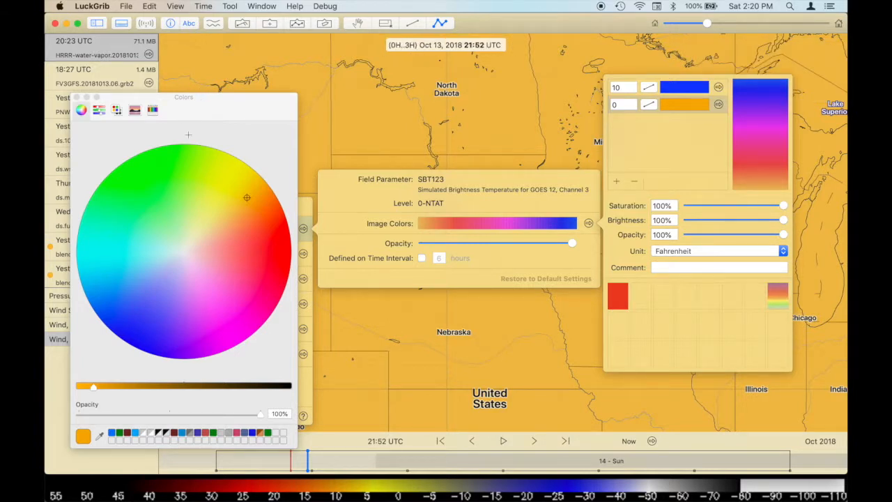
# Step: Sample the blue just before -30 on the NOAA scale image for the 0 stop and the yellow at 5 for the 10 stop
pyautogui.click(100, 436)
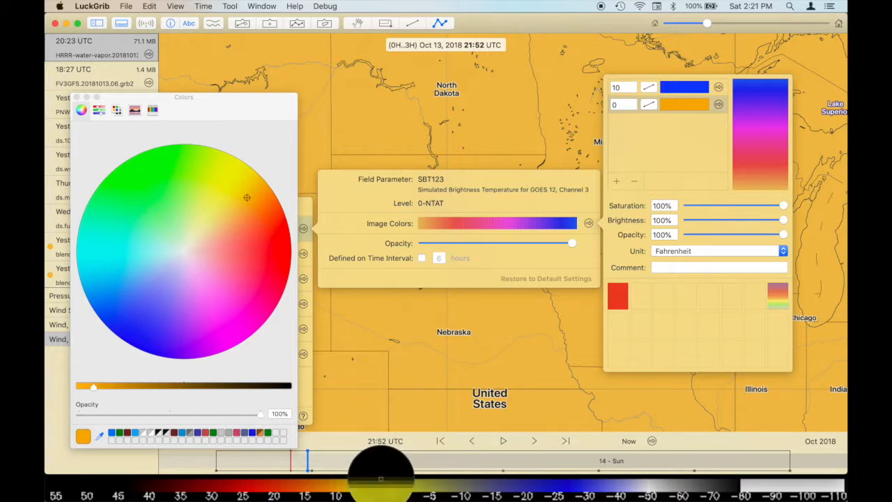
pyautogui.click(560, 482)
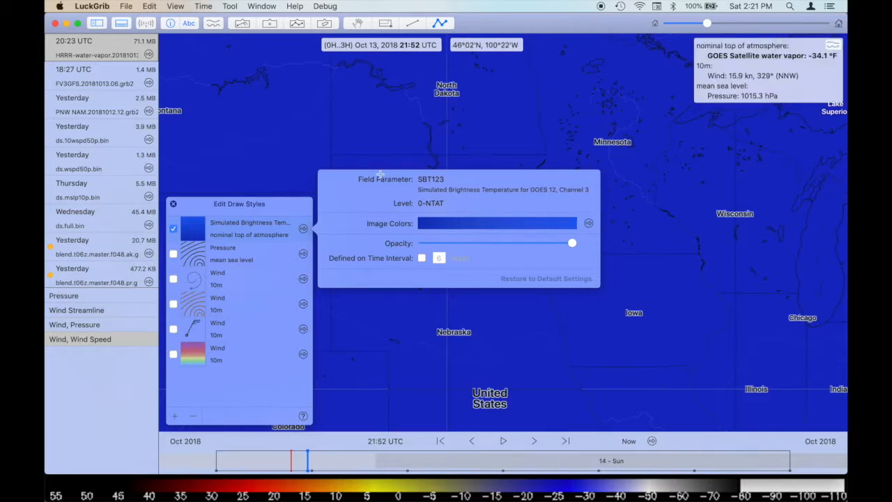
pyautogui.click(590, 223)
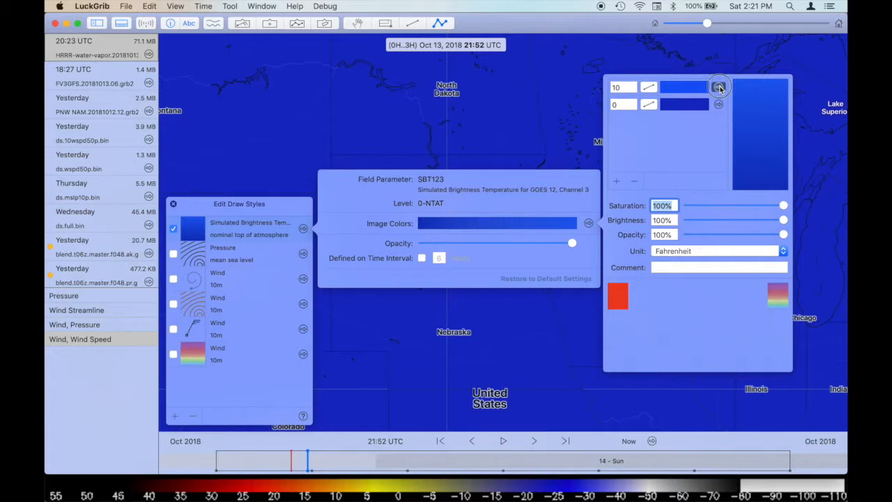
pyautogui.click(719, 87)
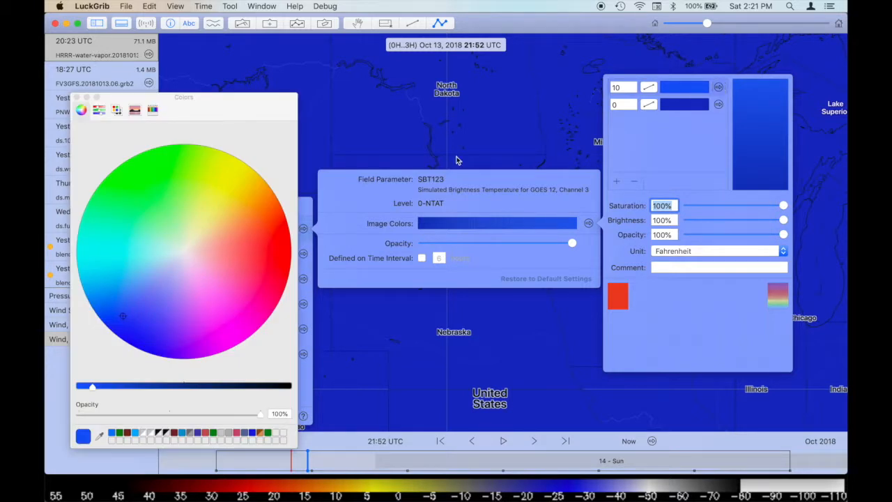
pyautogui.click(99, 437)
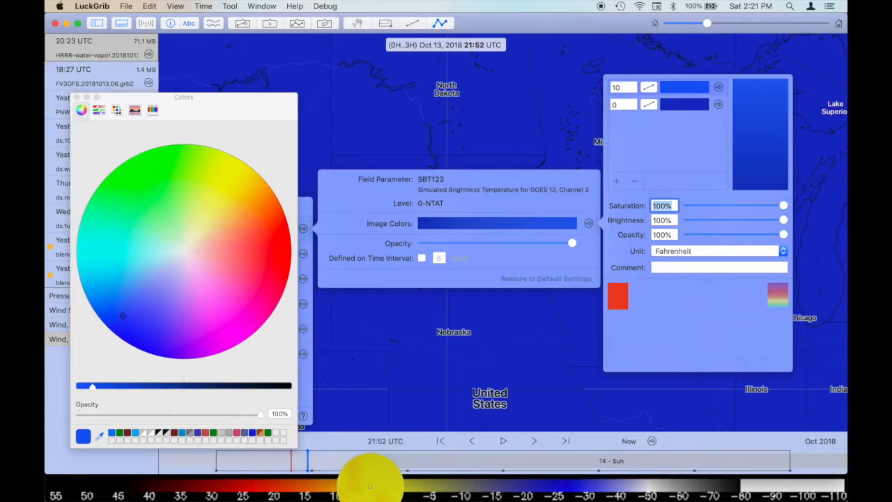
pyautogui.click(370, 485)
pyautogui.press('Escape')
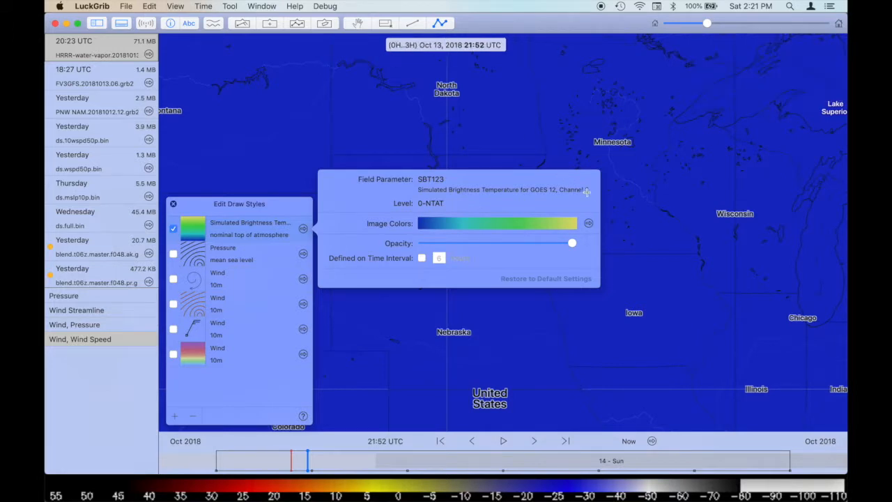
# Step: Add a stop at 5 and color it with the gray sampled at -10 on the NOAA scale image
pyautogui.click(590, 224)
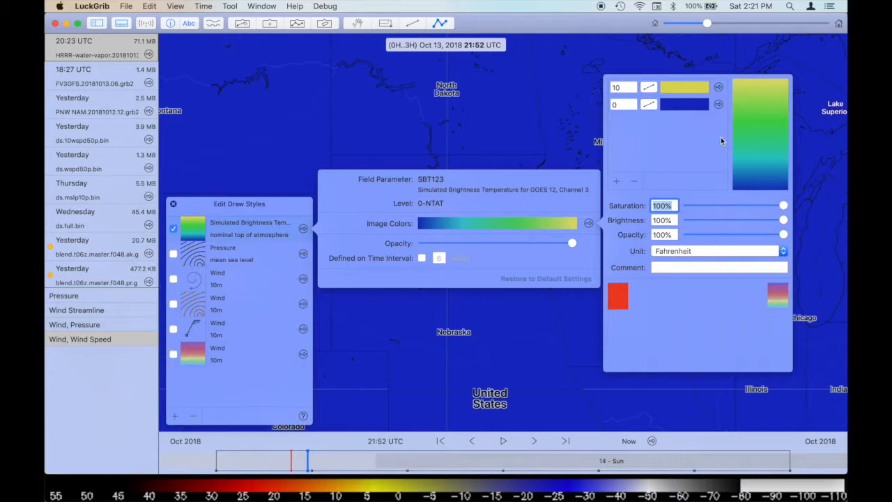
pyautogui.click(616, 183)
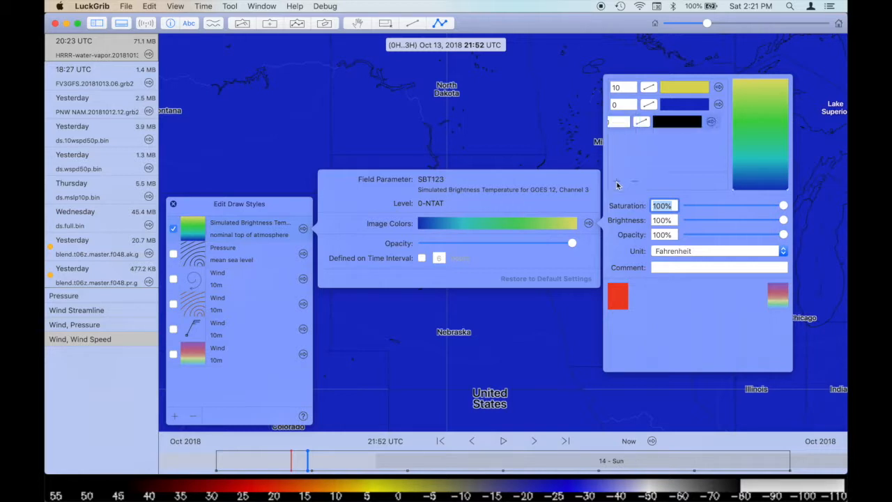
pyautogui.click(623, 122)
pyautogui.write('6')
pyautogui.press('Return')
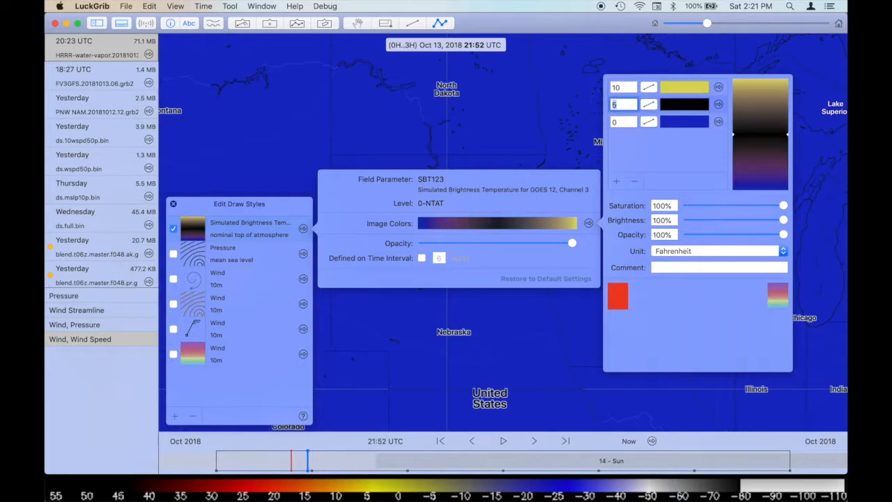
pyautogui.click(719, 106)
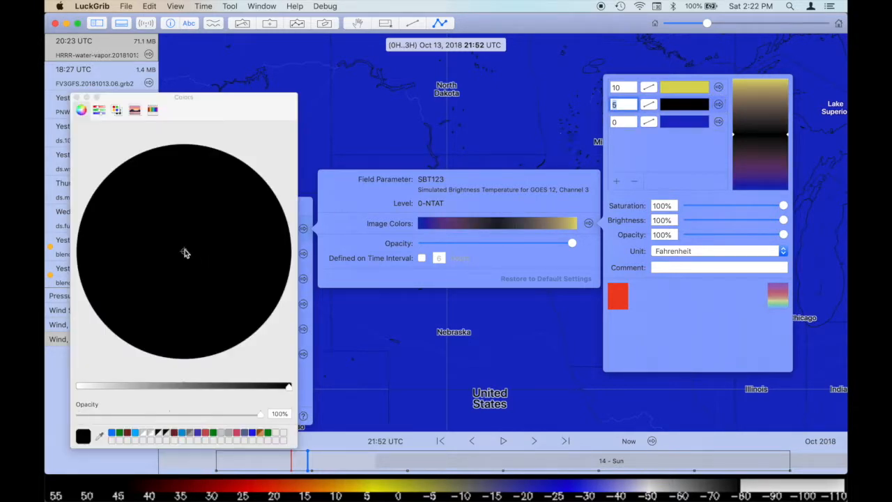
pyautogui.click(100, 435)
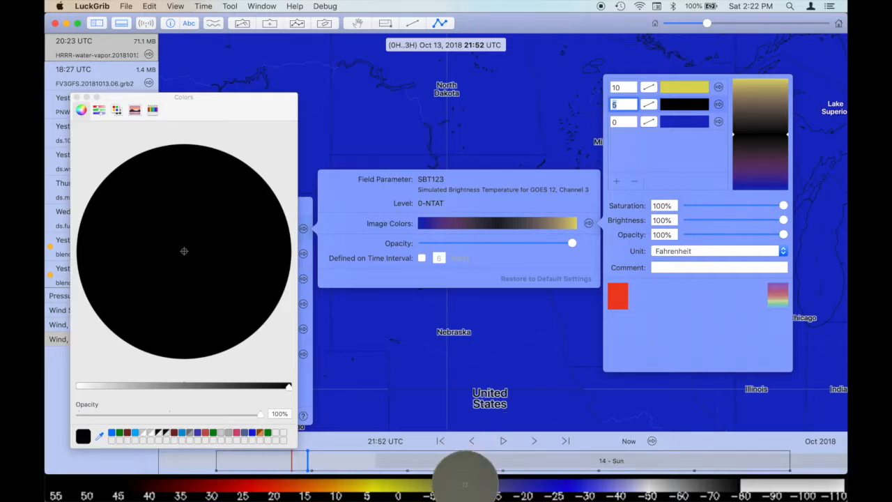
pyautogui.click(465, 481)
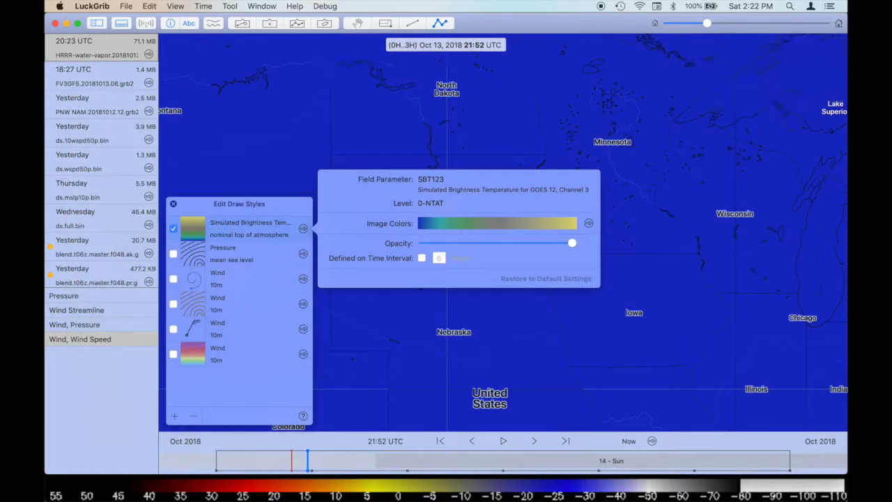
# Step: Add a stop at 4.5 to the image colors and copy the 5 stop's gray onto it
pyautogui.click(589, 224)
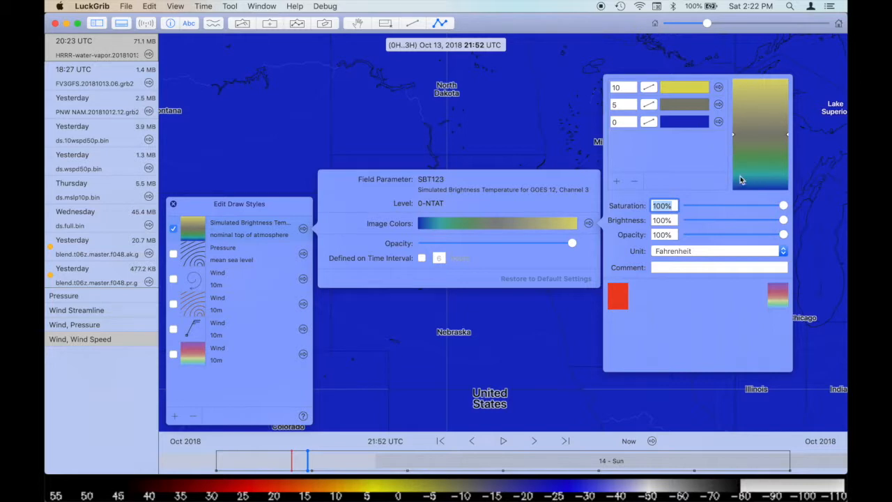
pyautogui.click(617, 182)
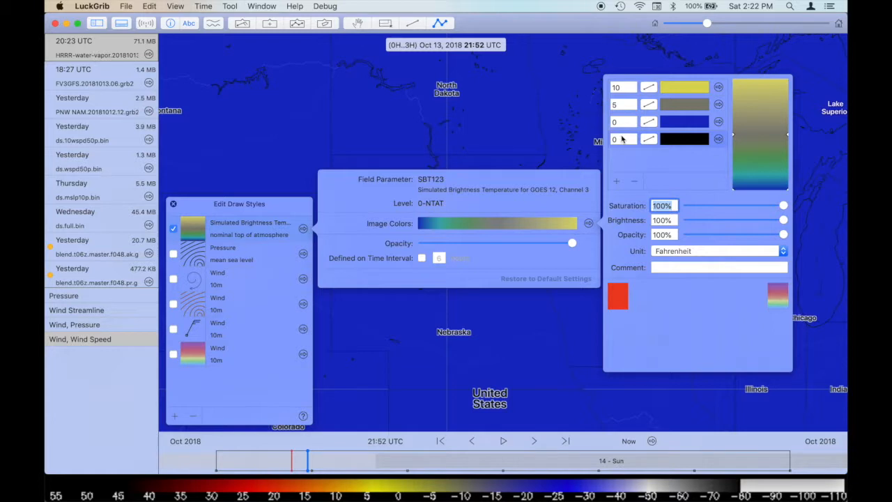
pyautogui.click(622, 139)
pyautogui.write('4.5')
pyautogui.press('Return')
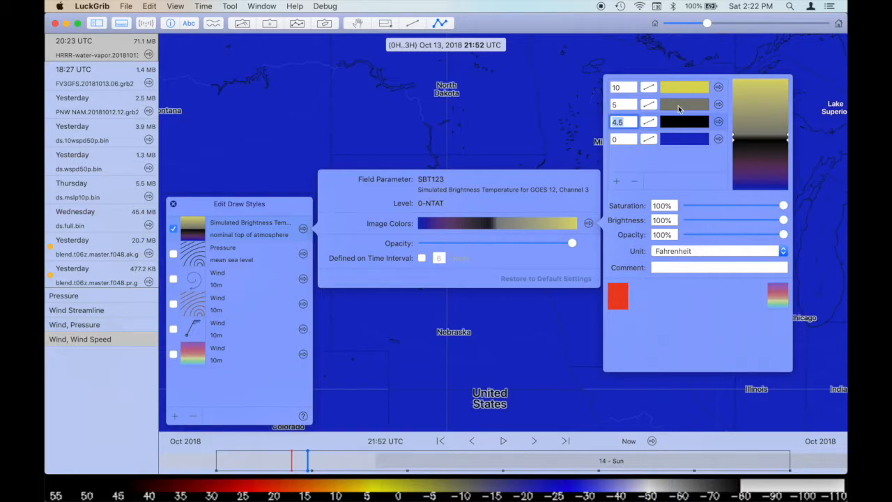
pyautogui.moveTo(678, 103); pyautogui.dragTo(678, 121)
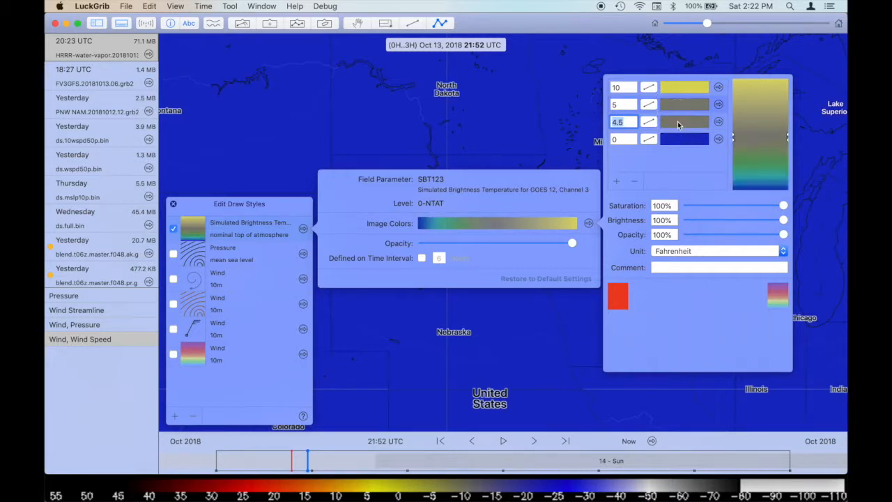
# Step: Compare the 4.5 and 0 stops on the color wheel and shift the 4.5 stop's gray toward blue, matching the 0 stop's hue direction
pyautogui.click(718, 122)
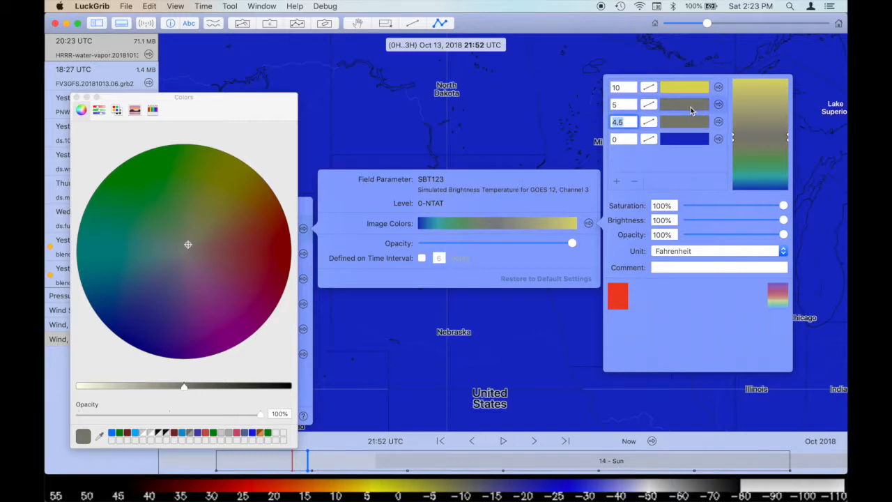
pyautogui.click(686, 140)
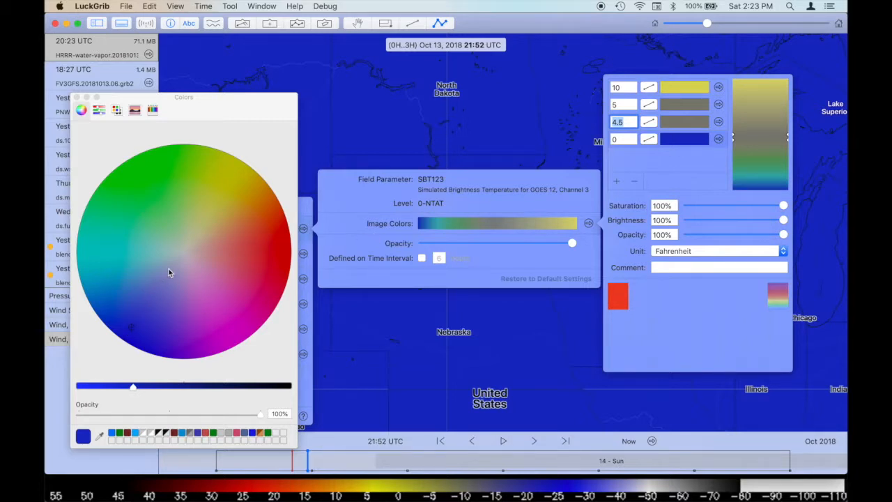
pyautogui.click(675, 124)
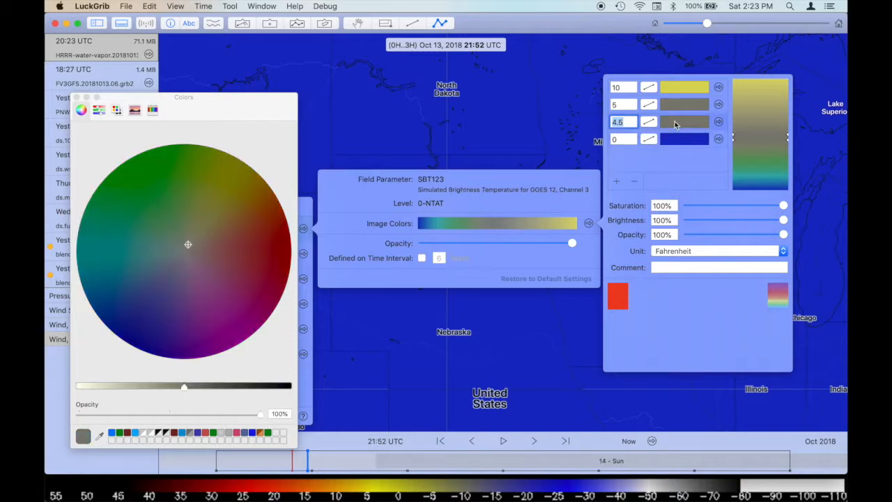
pyautogui.click(188, 243)
pyautogui.moveTo(188, 244); pyautogui.dragTo(172, 272)
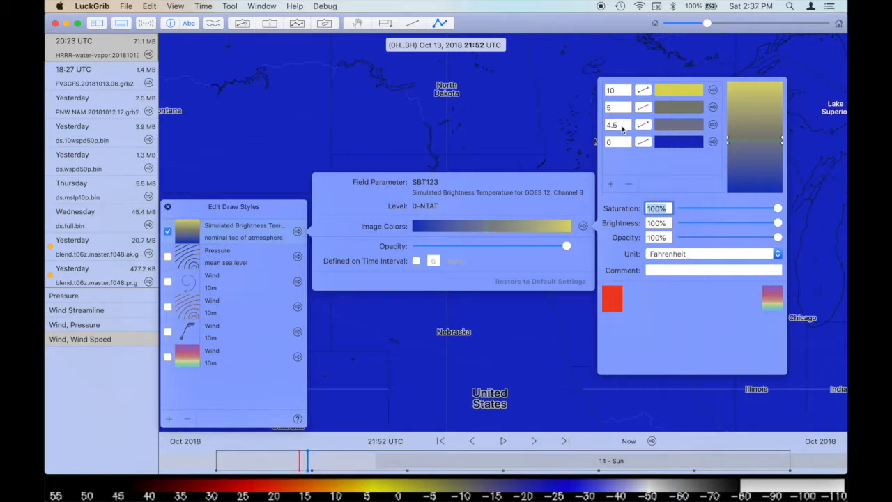
# Step: Change the 4.5 stop's value to 4.9
pyautogui.click(622, 128)
pyautogui.press('BackSpace')
pyautogui.write('9')
pyautogui.press('Return')
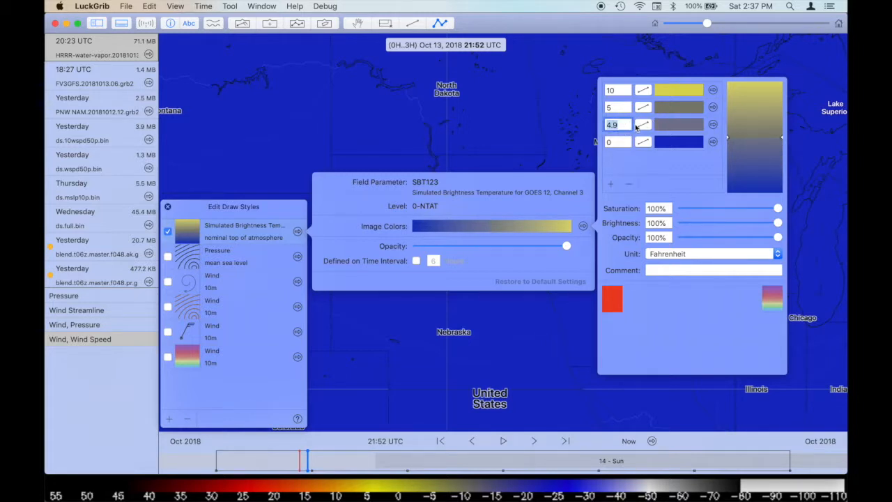
pyautogui.click(623, 125)
pyautogui.write('9')
pyautogui.press('Return')
pyautogui.press('Right')
pyautogui.press('BackSpace')
pyautogui.press('Return')
# Step: Change the blue 0 stop's value to -25 and the bluish gray 4.9 stop's value to -10
pyautogui.click(621, 142)
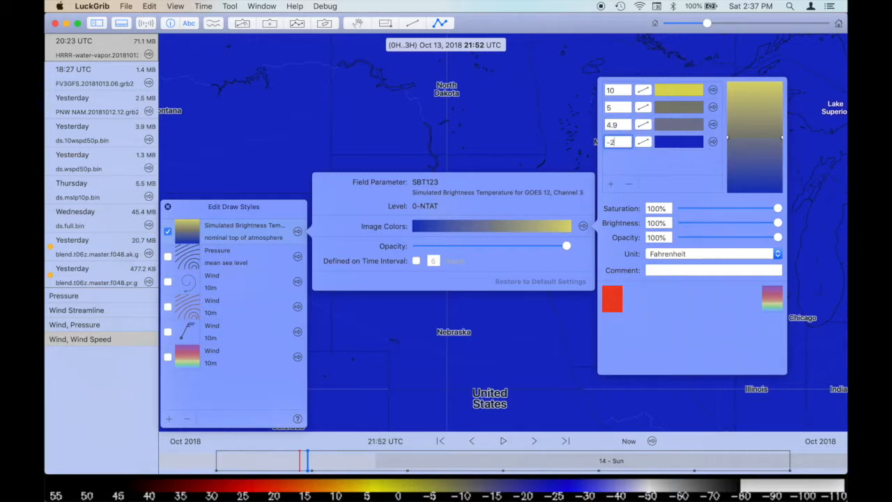
pyautogui.write('-25')
pyautogui.press('Return')
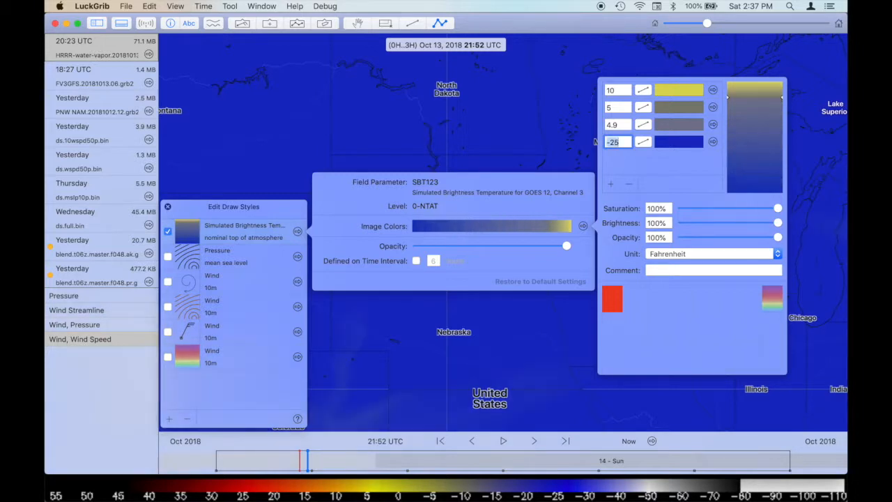
pyautogui.click(620, 124)
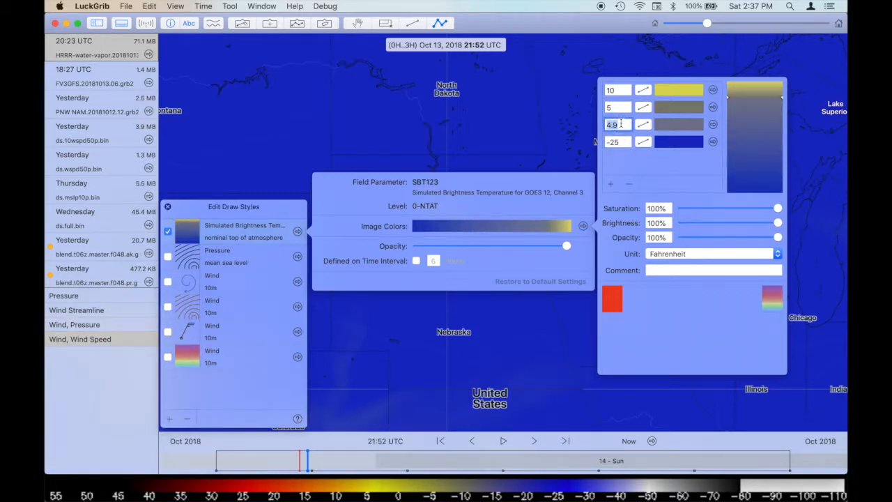
pyautogui.write('-10')
pyautogui.press('Return')
# Step: Change the yellowish gray 5 stop's value to -10.1
pyautogui.click(618, 107)
pyautogui.write('-10')
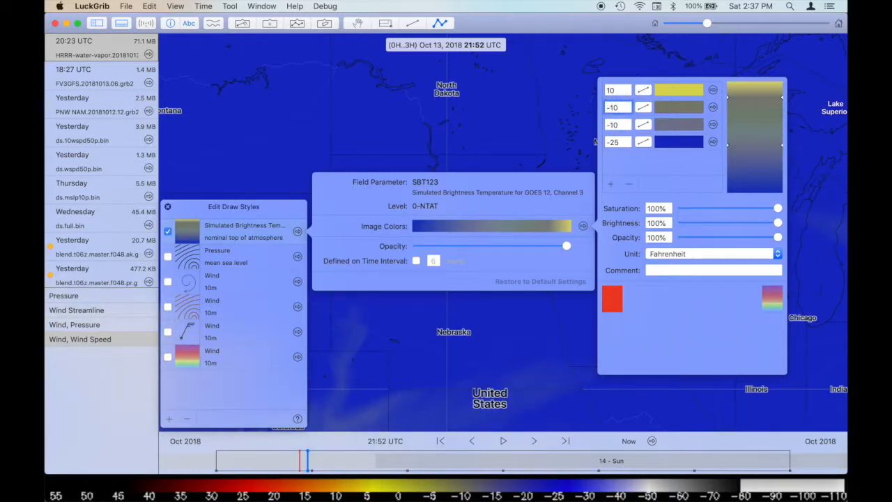
pyautogui.write('.1')
pyautogui.press('Return')
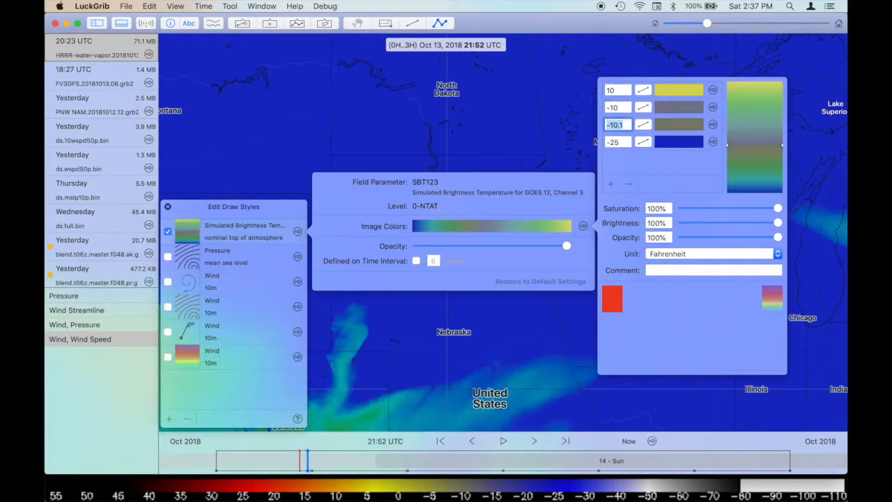
# Step: Correct the yellowish gray stop's value to -9.9 so that it sits just above the -10 stop
pyautogui.click(628, 125)
pyautogui.press('BackSpace')
pyautogui.press('BackSpace')
pyautogui.press('BackSpace')
pyautogui.press('BackSpace')
pyautogui.write('9.9')
pyautogui.press('Return')
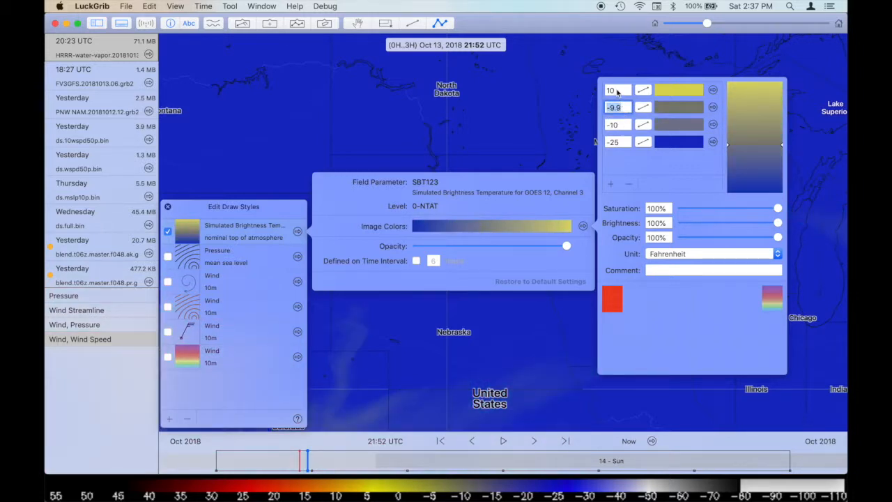
# Step: Set the yellow stop's value to 5, add three new color stops, and give one of them the value -110
pyautogui.doubleClick(613, 90)
pyautogui.write('5')
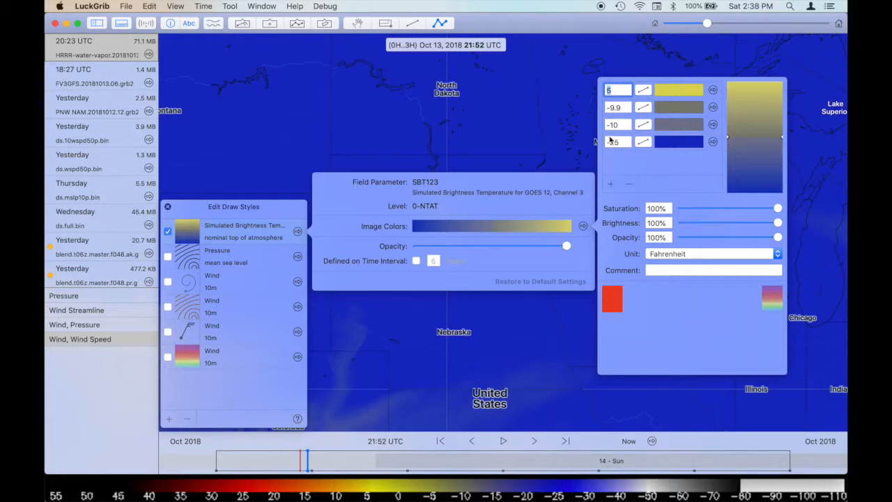
pyautogui.click(610, 184)
pyautogui.click(610, 184)
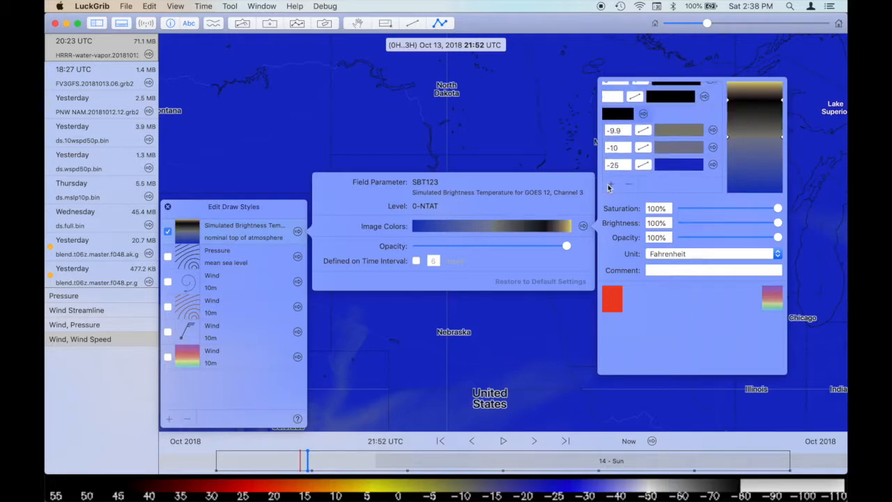
pyautogui.doubleClick(617, 114)
pyautogui.write('-110')
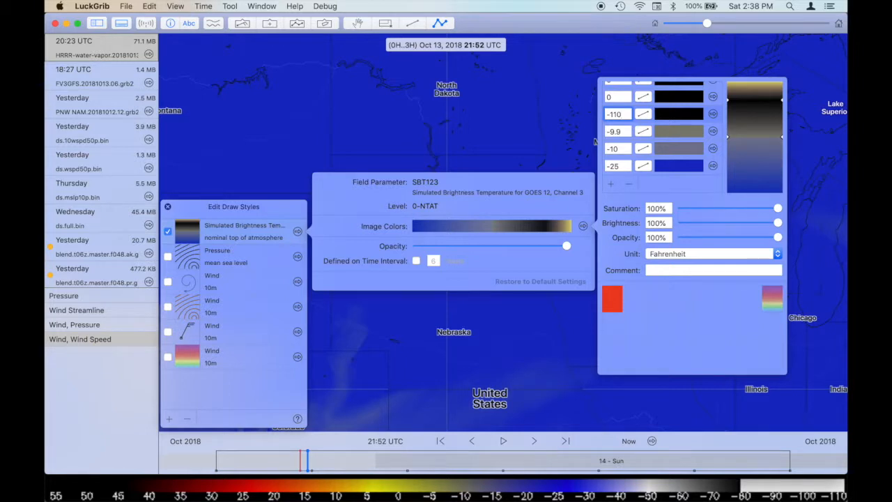
pyautogui.press('Return')
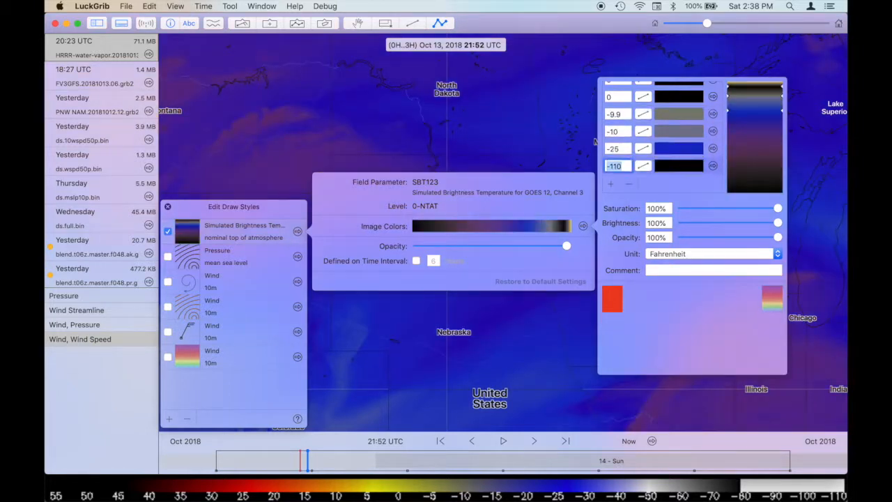
# Step: Set the two remaining new black stops to the values -80 and -50
pyautogui.doubleClick(615, 97)
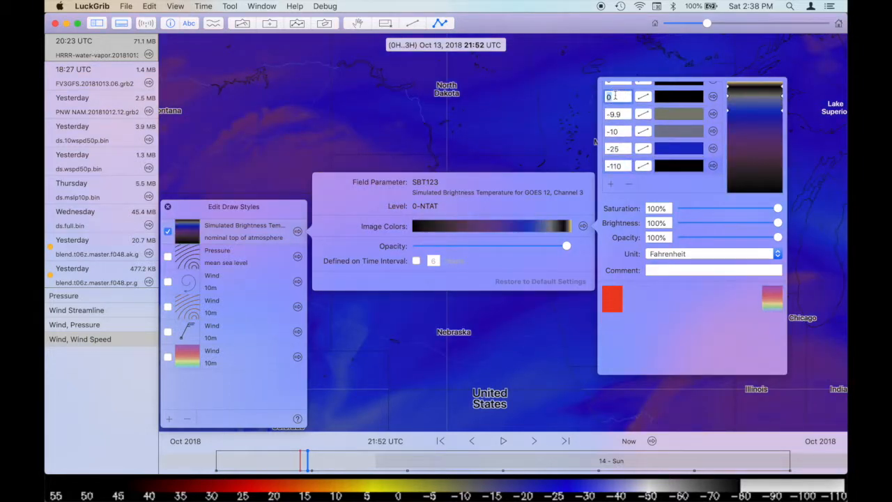
pyautogui.write('-8')
pyautogui.press('Return')
pyautogui.doubleClick(616, 108)
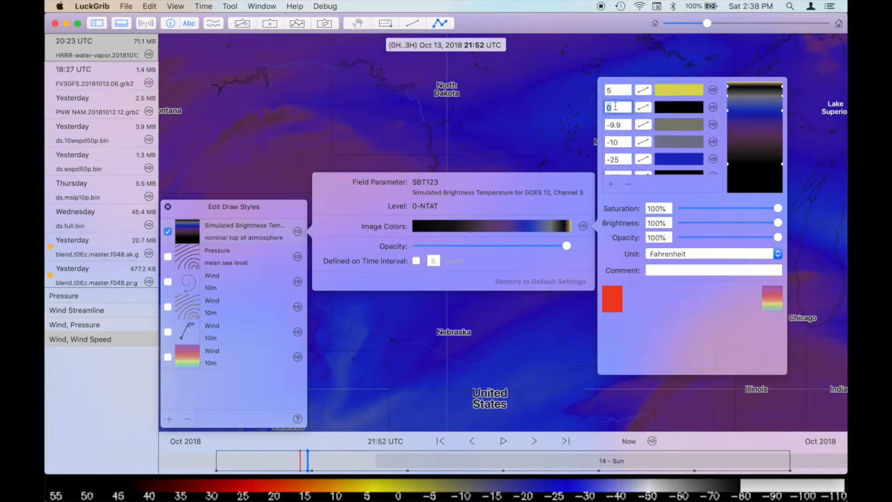
pyautogui.write('-50')
pyautogui.press('Return')
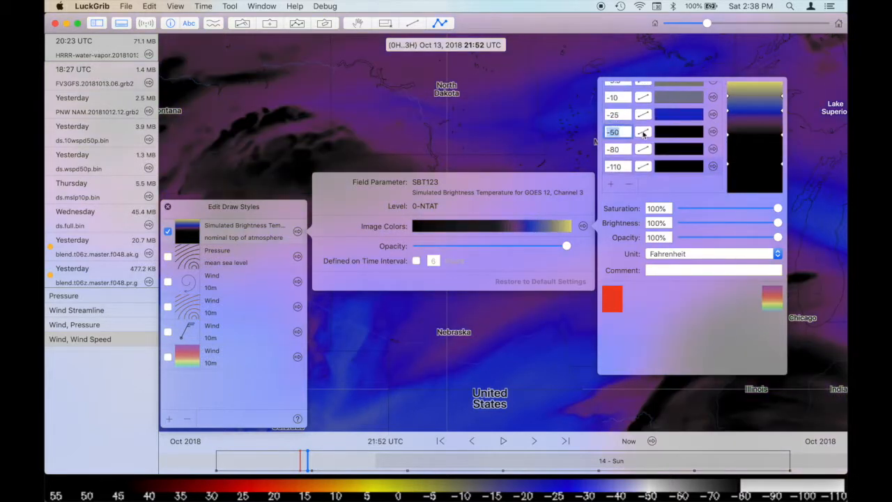
# Step: Color the -110 stop with the light gray sampled from the cold end of the NOAA color scale
pyautogui.click(713, 167)
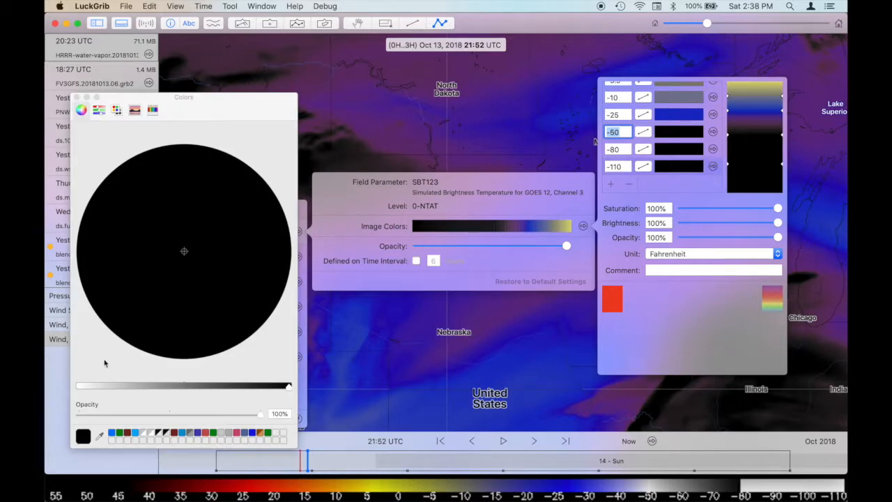
pyautogui.click(99, 437)
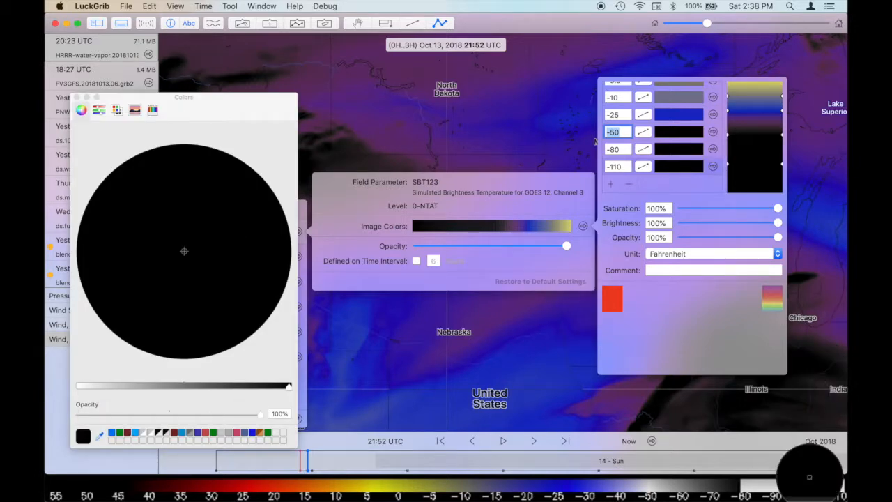
pyautogui.click(815, 488)
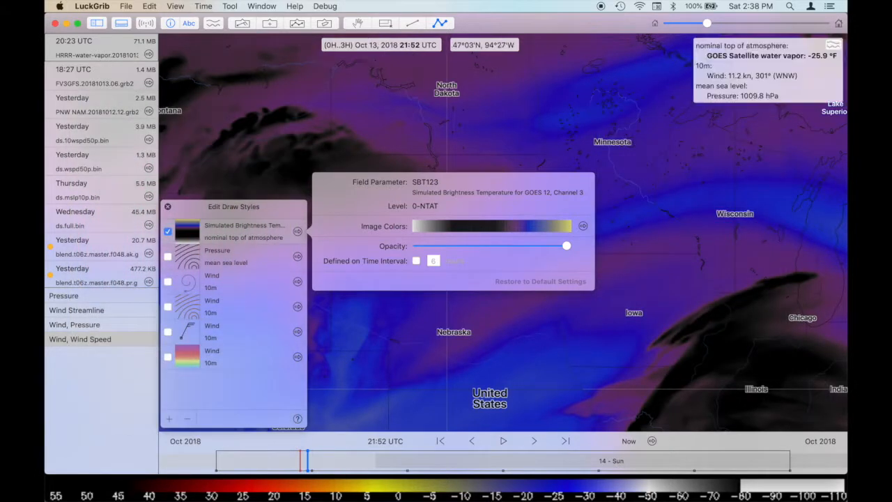
# Step: Reopen the image colors, keep the -80 stop black, and copy the -110 stop's light gray onto the -50 stop
pyautogui.click(592, 116)
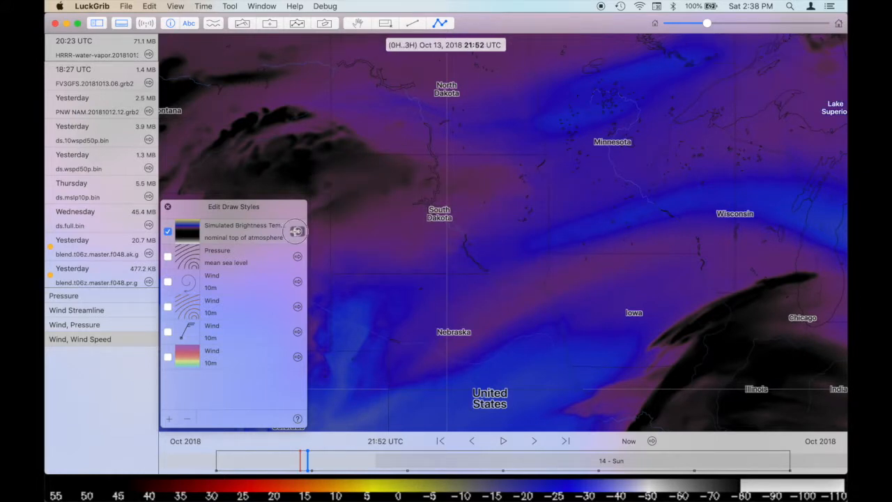
pyautogui.click(297, 231)
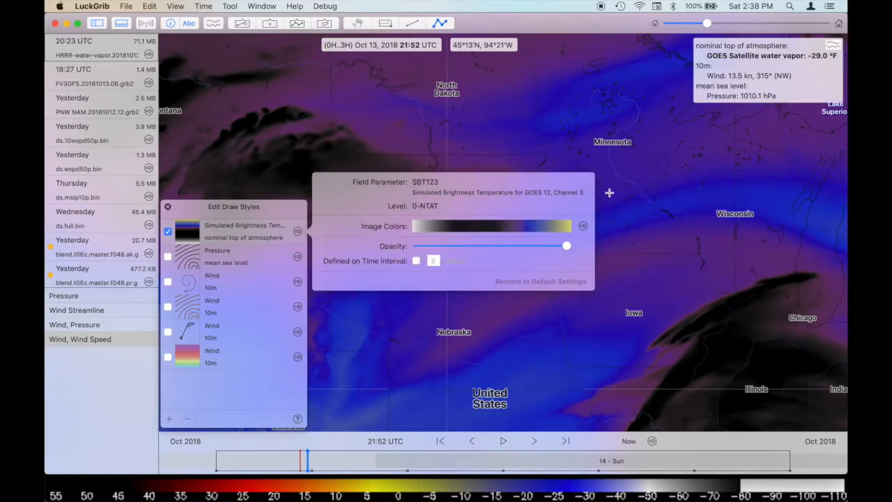
pyautogui.click(583, 227)
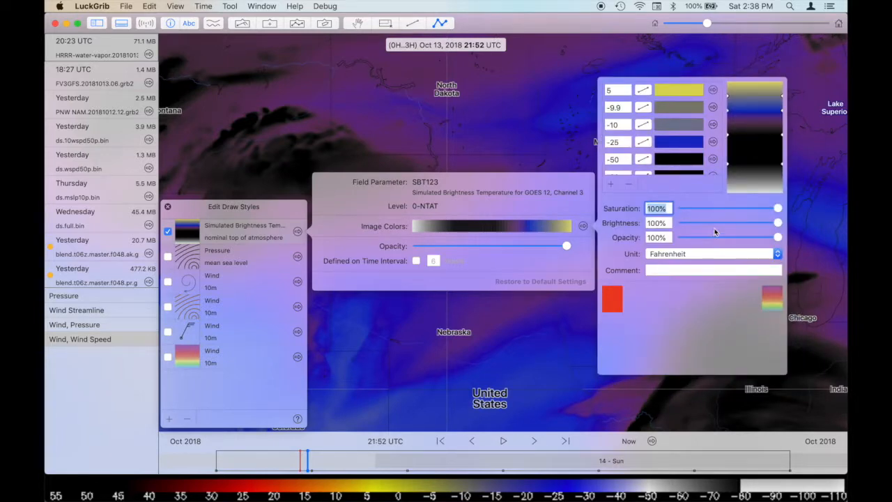
pyautogui.scroll(-3, 663, 156)
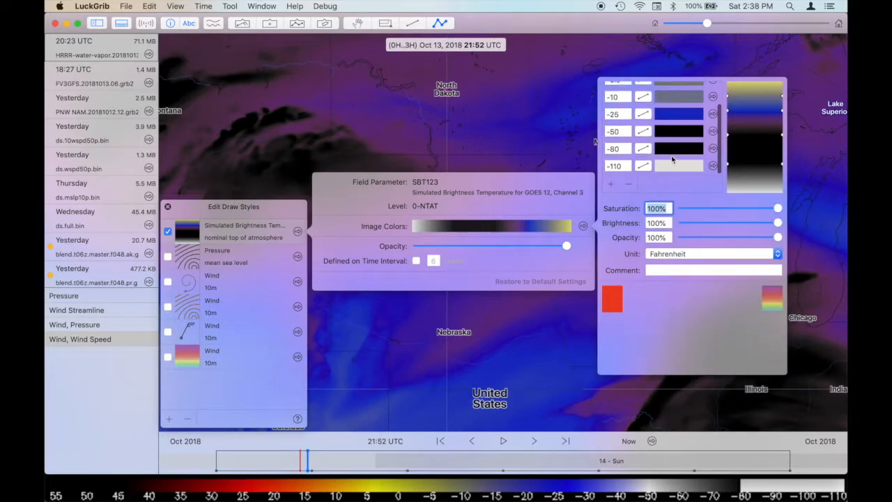
pyautogui.click(713, 148)
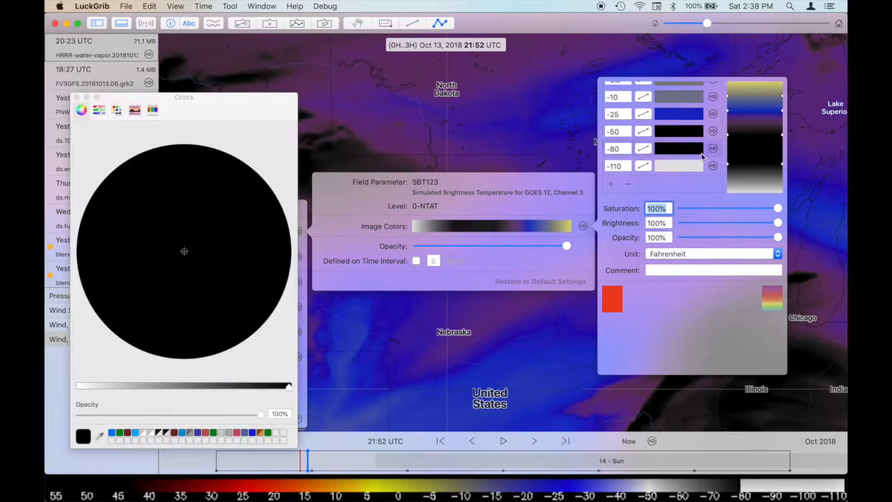
pyautogui.moveTo(678, 168); pyautogui.dragTo(680, 149)
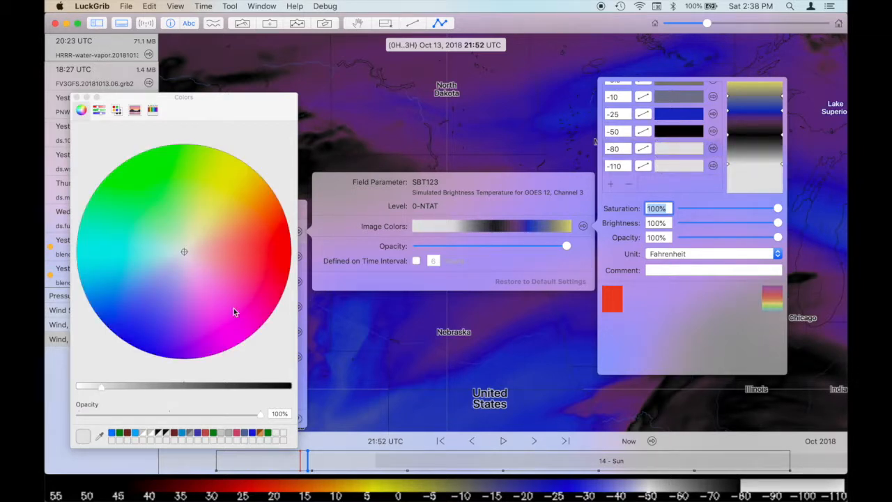
pyautogui.moveTo(101, 387); pyautogui.dragTo(293, 389)
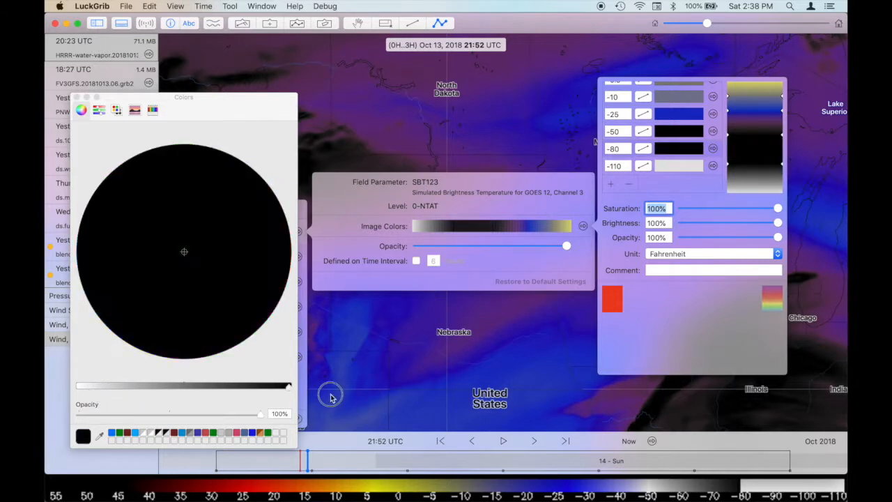
pyautogui.click(684, 132)
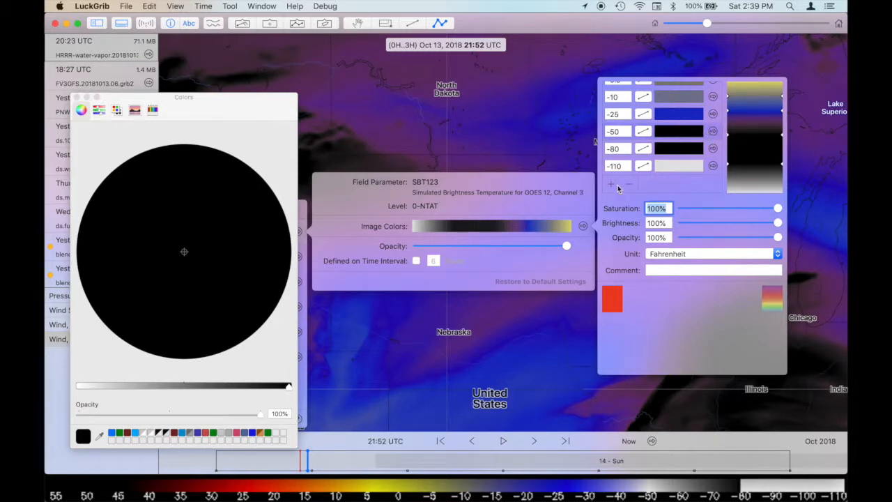
pyautogui.moveTo(676, 166); pyautogui.dragTo(677, 136)
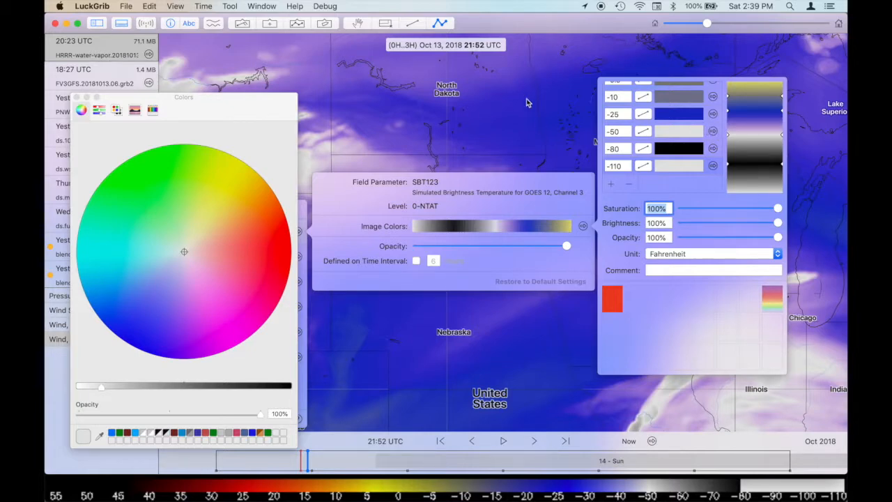
# Step: Close the color editor and examine the water vapor image over the whole United States
pyautogui.scroll(-5, 528, 103)
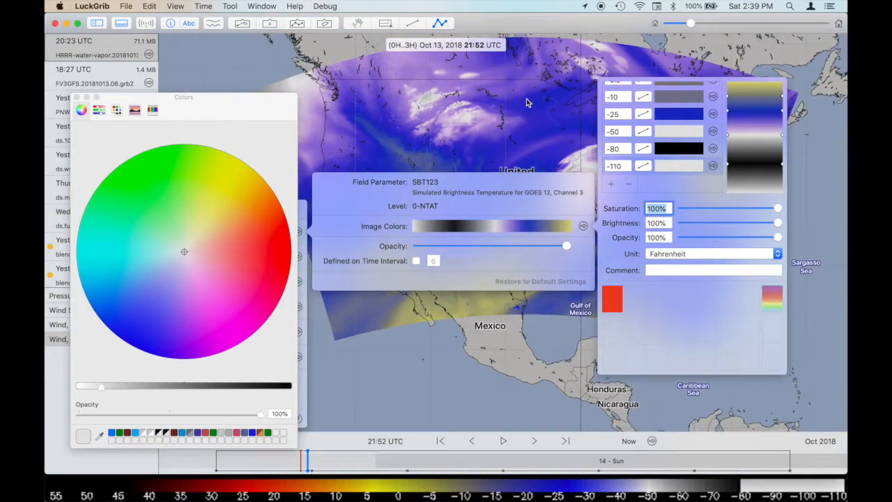
pyautogui.click(528, 102)
pyautogui.click(528, 103)
pyautogui.scroll(5, 528, 129)
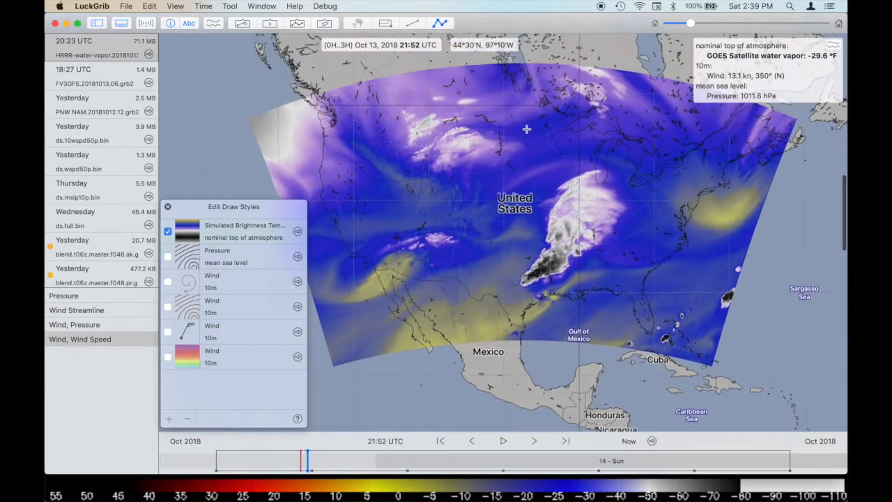
pyautogui.scroll(-5, 527, 129)
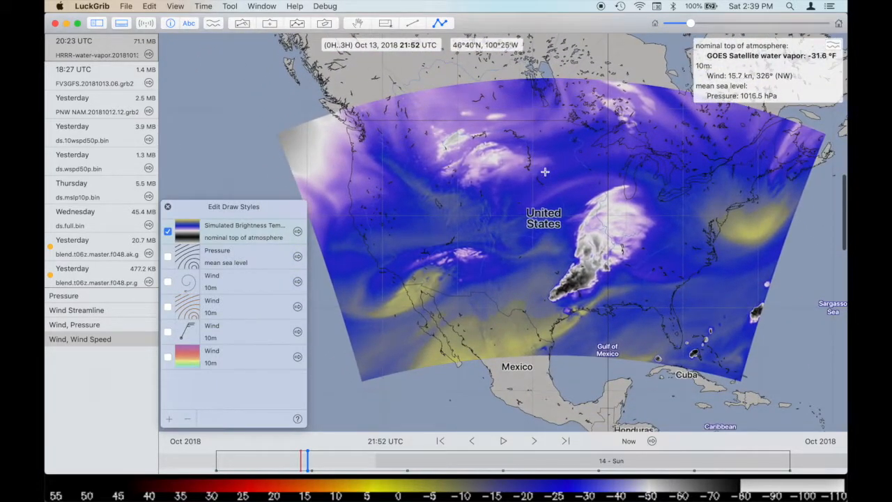
pyautogui.scroll(5, 572, 201)
pyautogui.scroll(-5, 572, 200)
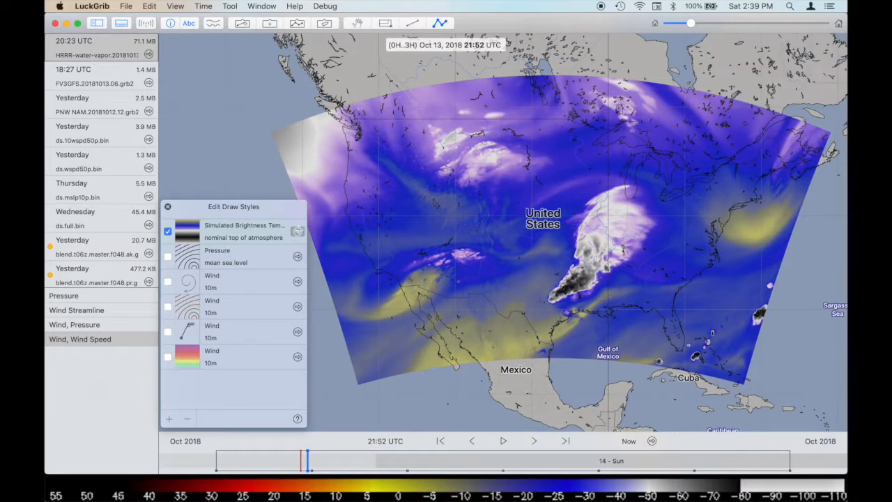
# Step: Reopen the image colors of the Simulated Brightness Temperature style and change the -110 stop's transition from a gradient to a hard step
pyautogui.click(297, 231)
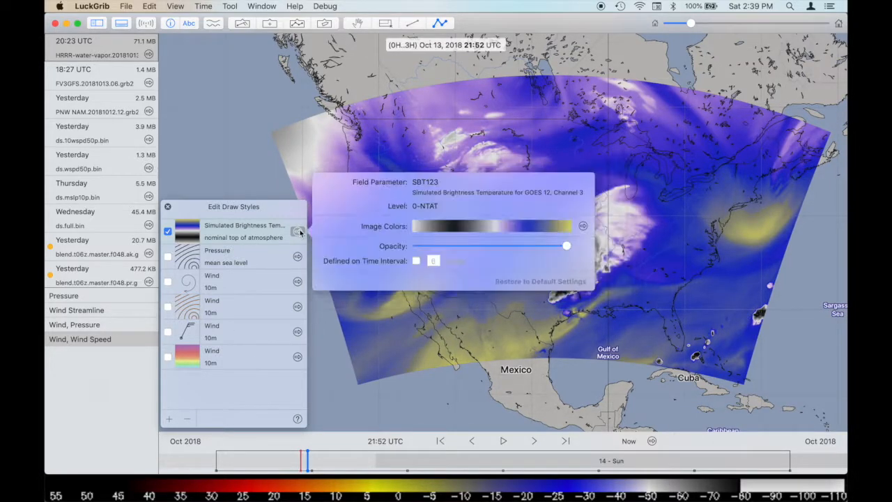
pyautogui.click(583, 226)
pyautogui.scroll(-2, 697, 150)
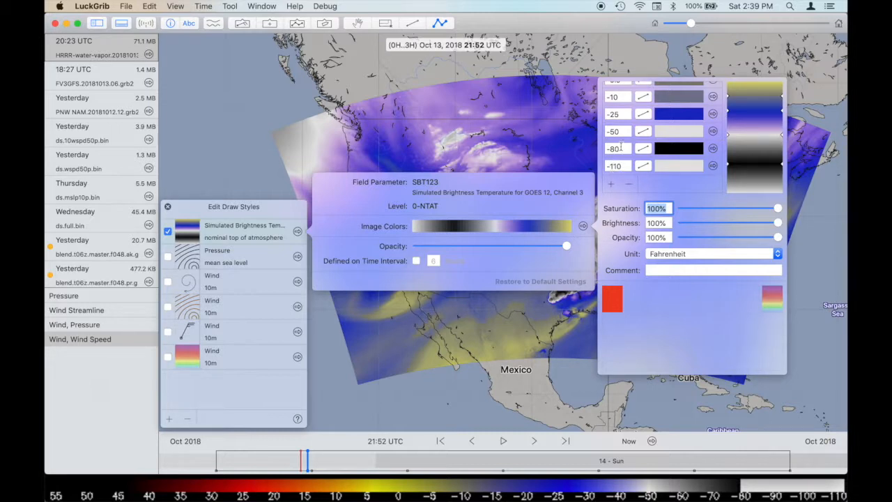
pyautogui.click(645, 168)
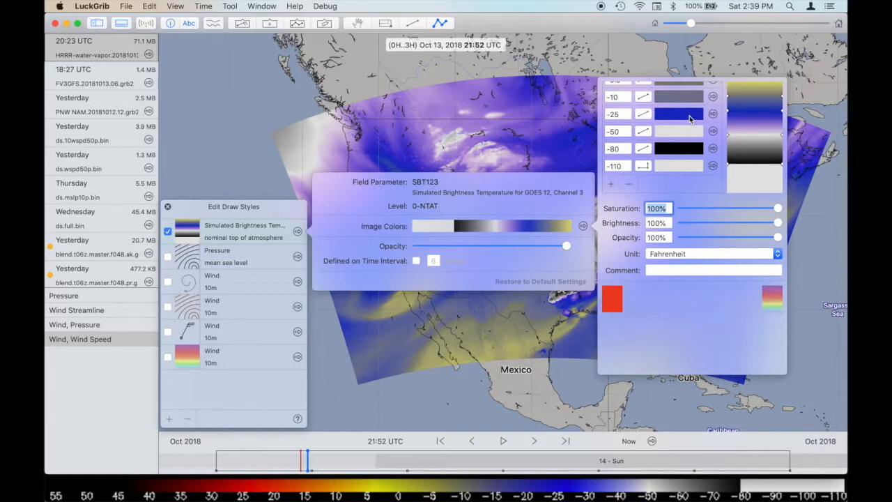
# Step: Add two new black color stops and set their values to 40 and 25
pyautogui.scroll(3, 689, 117)
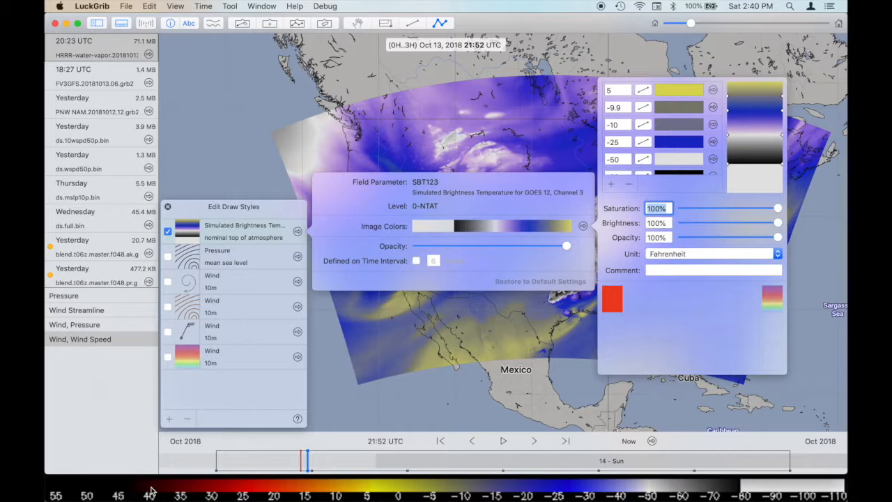
pyautogui.click(610, 186)
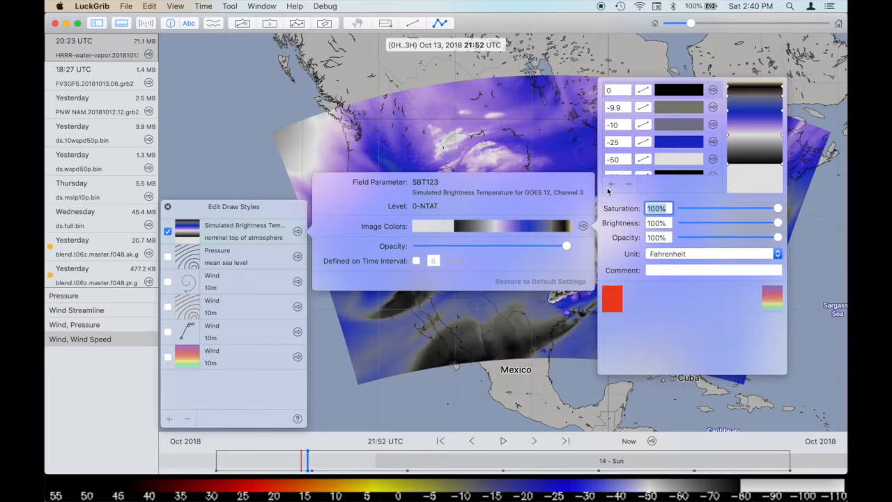
pyautogui.scroll(2, 618, 104)
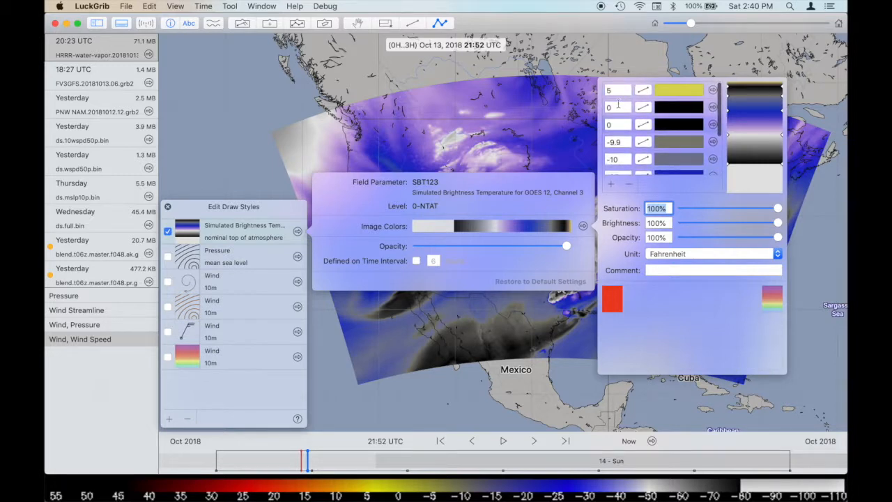
pyautogui.click(619, 107)
pyautogui.write('40')
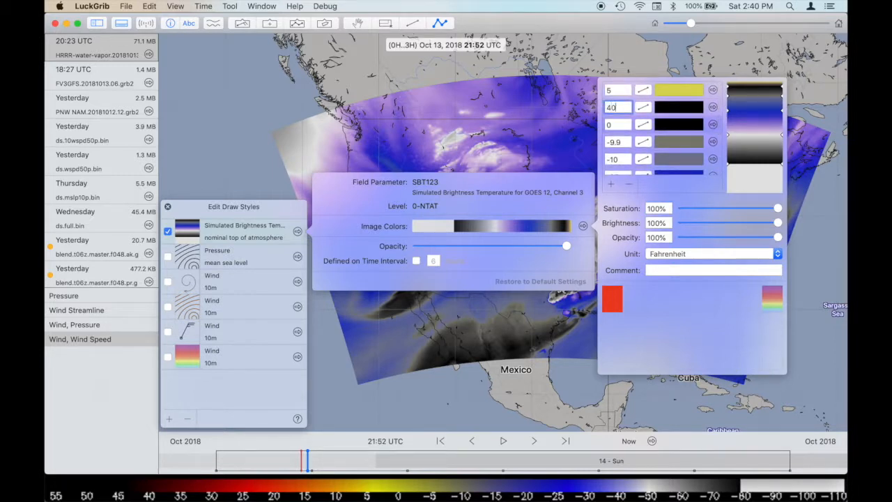
pyautogui.press('Return')
pyautogui.click(611, 125)
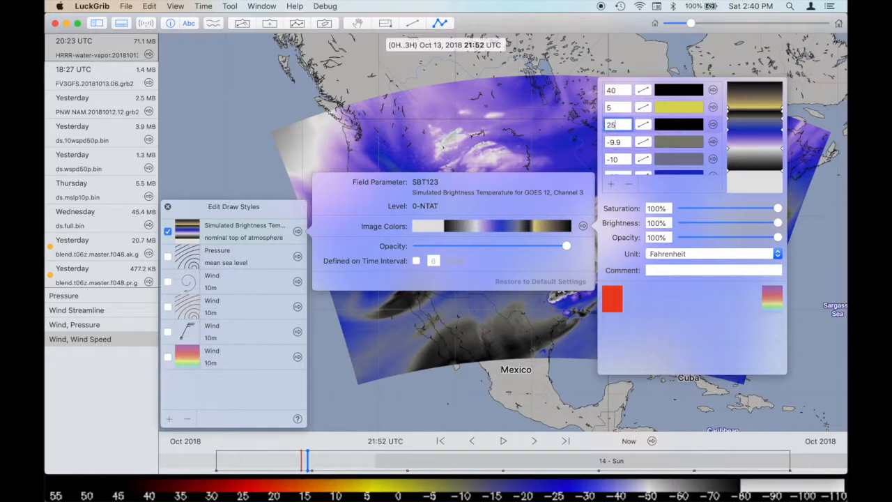
pyautogui.write('25')
pyautogui.press('Return')
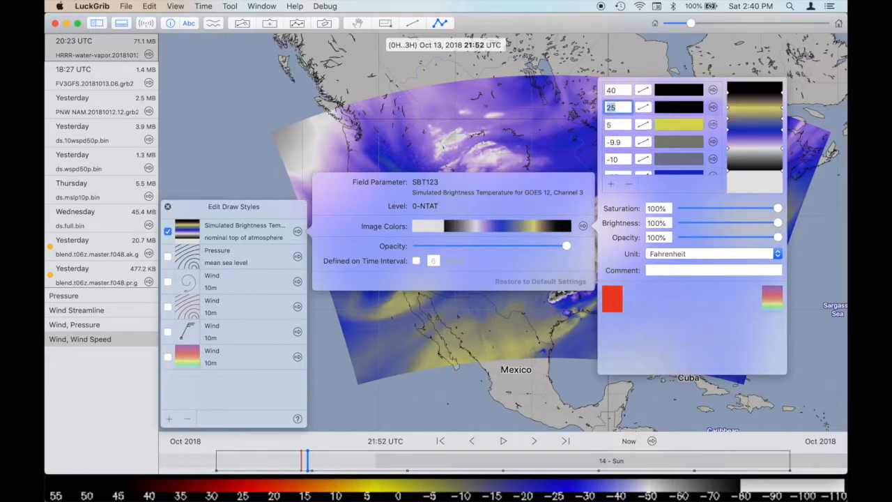
# Step: Color the 25 stop with the red sampled from the matching part of the NOAA color scale
pyautogui.click(713, 107)
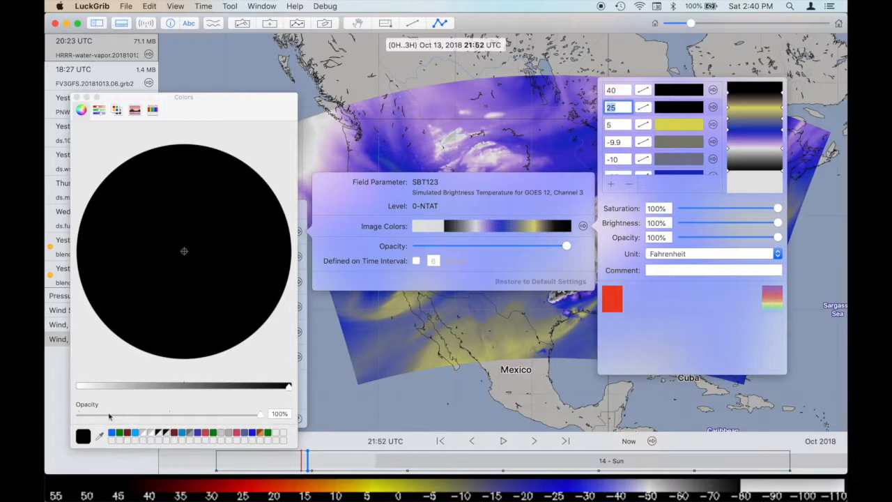
pyautogui.click(99, 433)
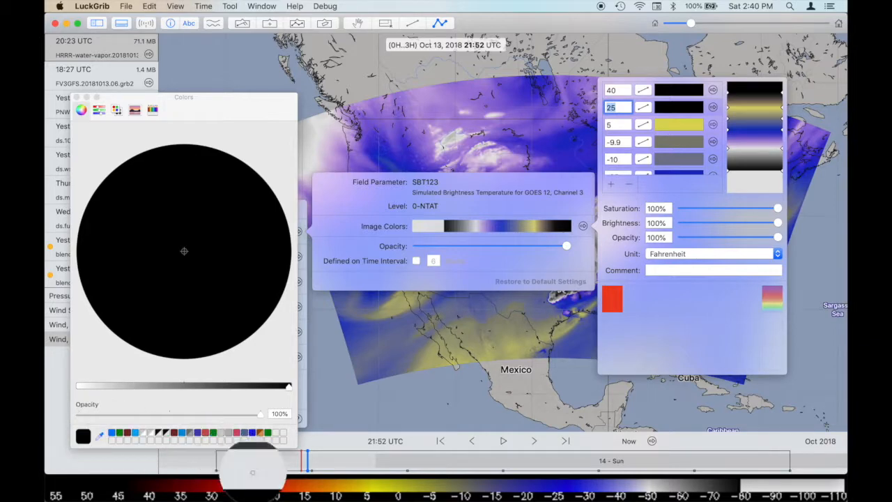
pyautogui.click(251, 481)
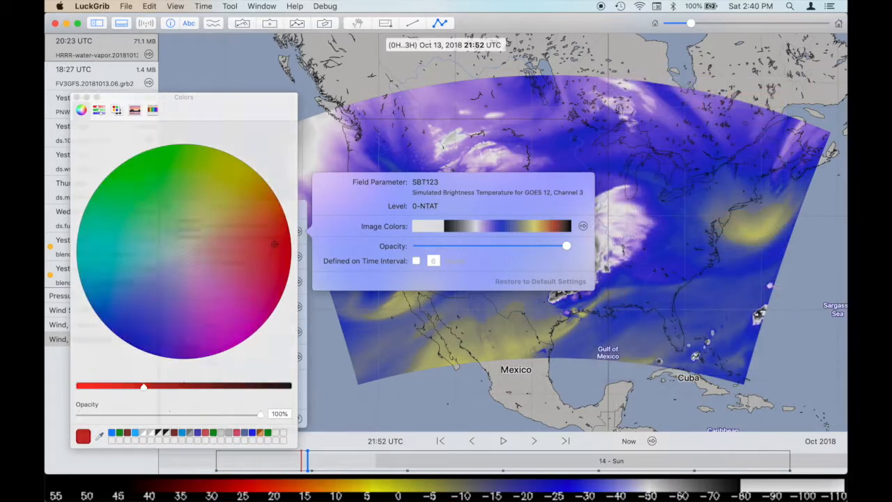
# Step: Close the color picker, reopen the image colors of the Simulated Brightness Temperature style, and copy the 25 stop's red onto the 40 stop
pyautogui.rightClick(411, 58)
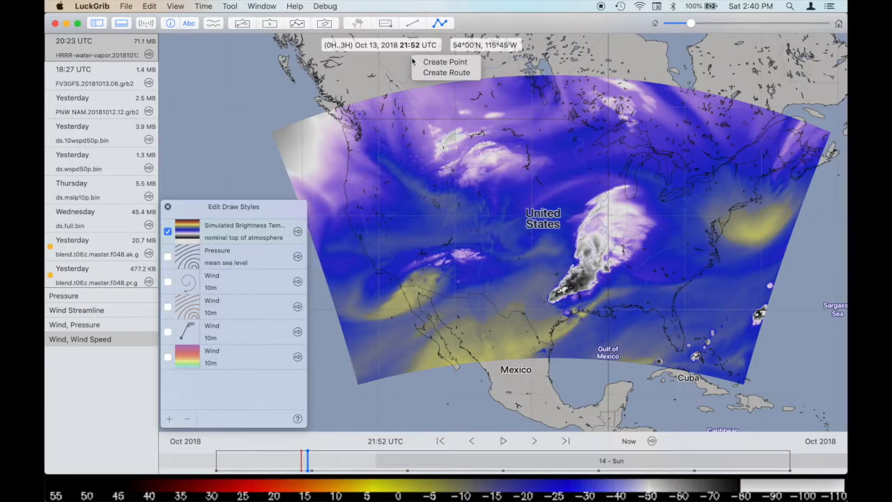
pyautogui.click(272, 237)
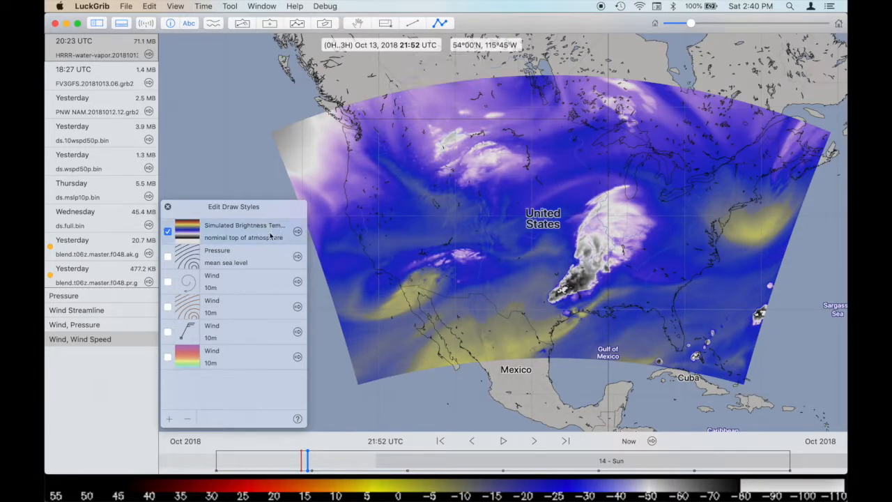
pyautogui.click(297, 232)
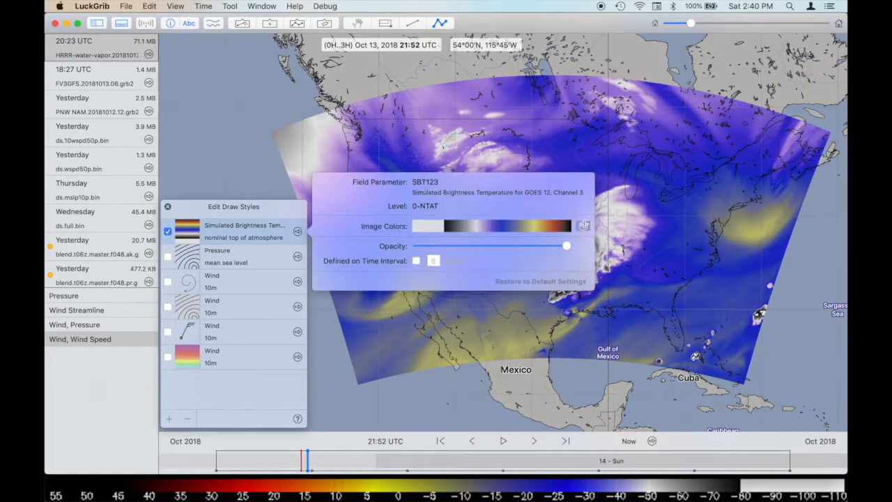
pyautogui.click(583, 226)
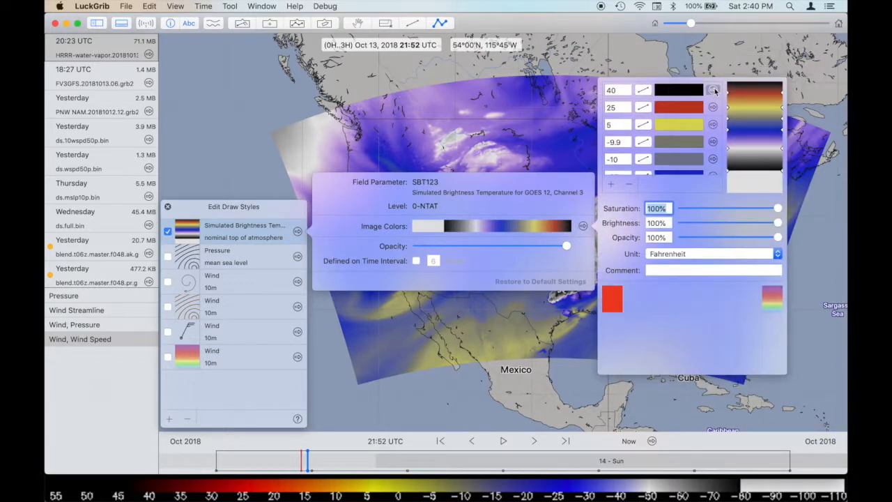
pyautogui.moveTo(674, 109); pyautogui.dragTo(674, 94)
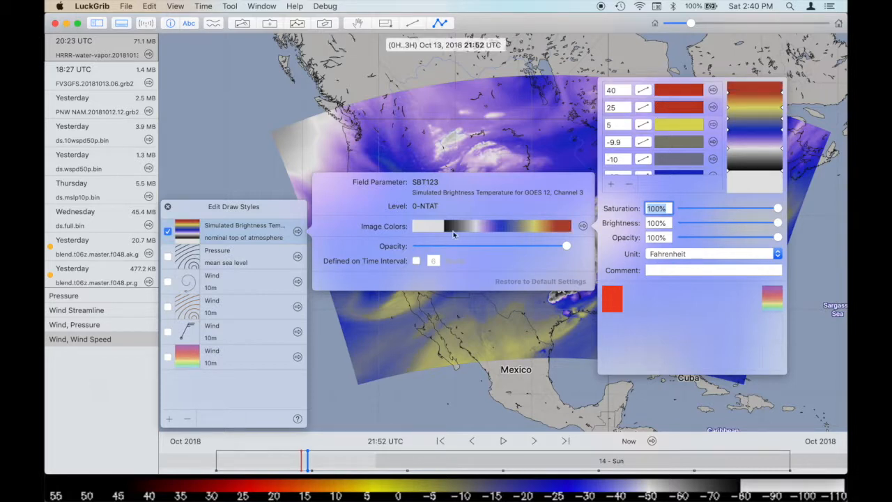
# Step: Darken the 40 stop's color all the way to black
pyautogui.click(713, 91)
pyautogui.click(185, 385)
pyautogui.moveTo(234, 379); pyautogui.dragTo(300, 382)
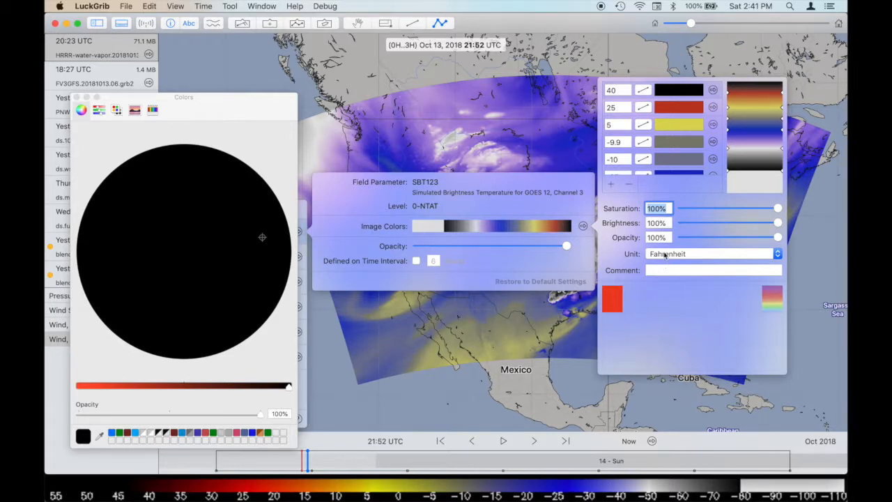
# Step: Set the unit of the image colors to Celsius and inspect the recolored water vapor image
pyautogui.click(663, 255)
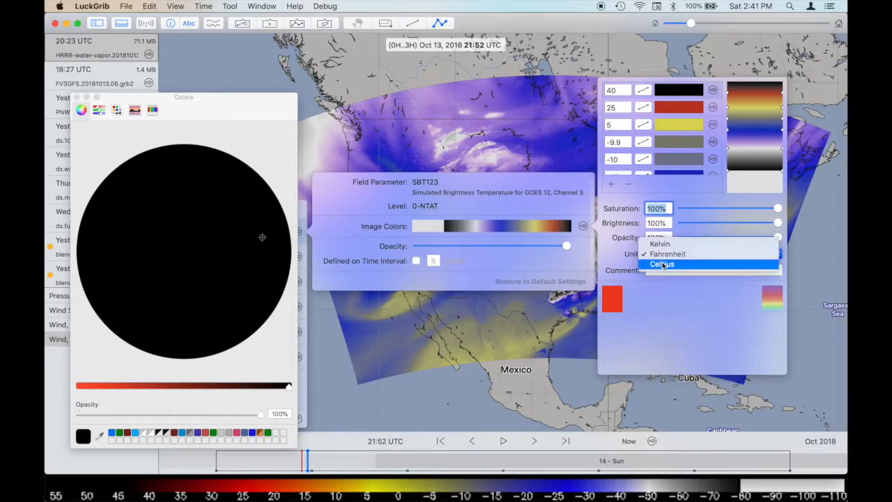
pyautogui.click(663, 264)
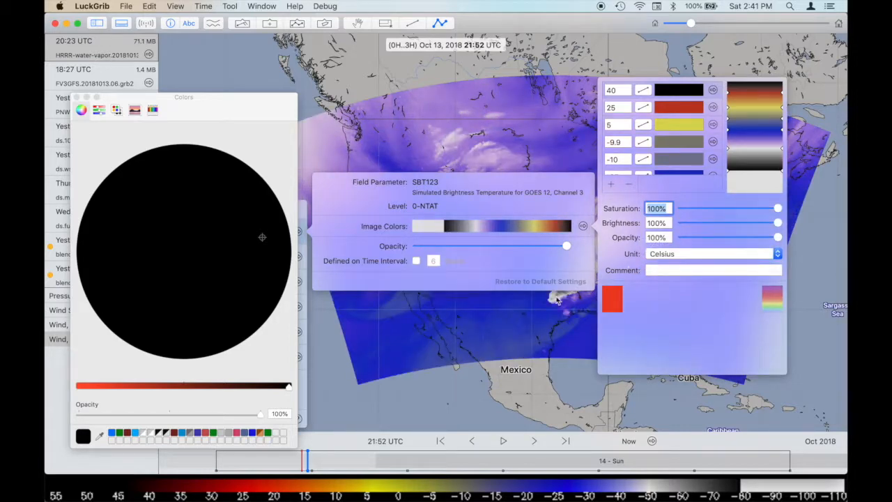
pyautogui.scroll(-5, 518, 329)
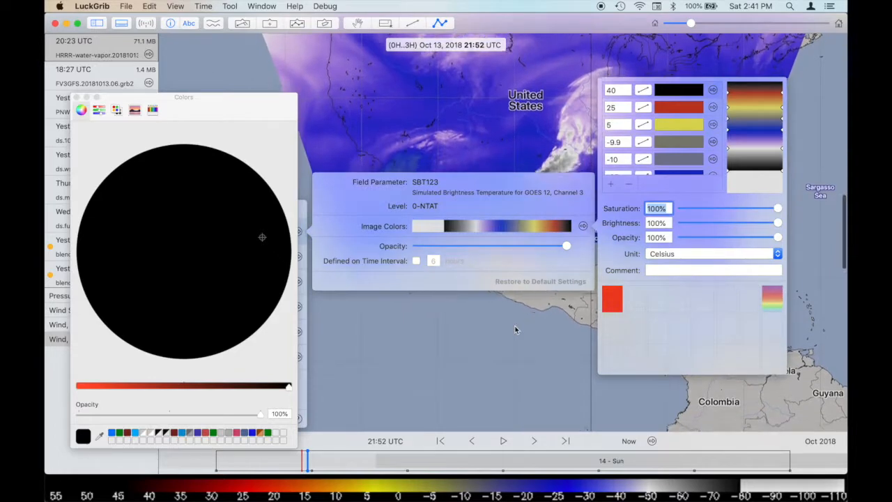
pyautogui.scroll(5, 516, 329)
pyautogui.scroll(-5, 516, 329)
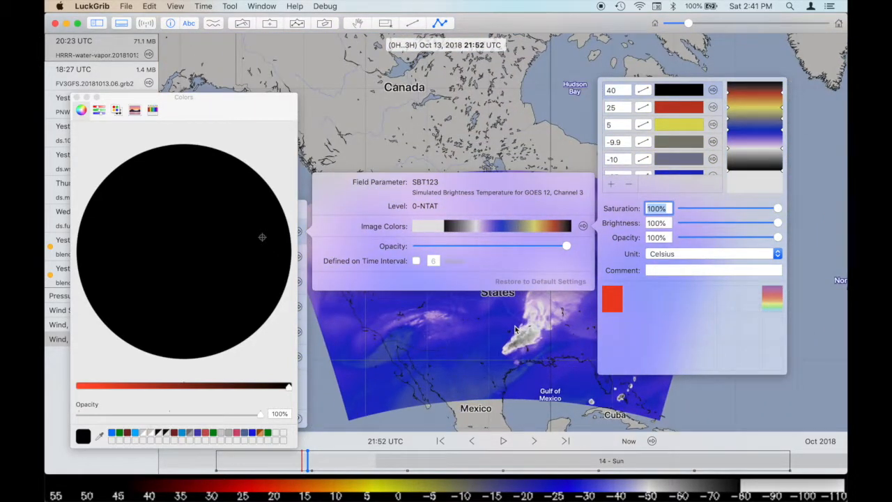
pyautogui.scroll(-5, 516, 330)
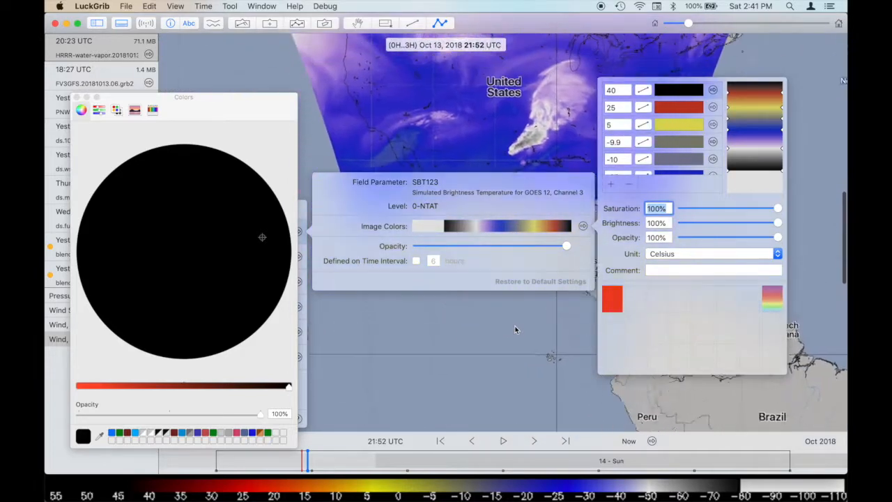
# Step: Switch between Safari and LuckGrib to compare NOAA's HRRR water vapor image with the recolored map
pyautogui.press('super+Tab')
pyautogui.press('super+Tab')
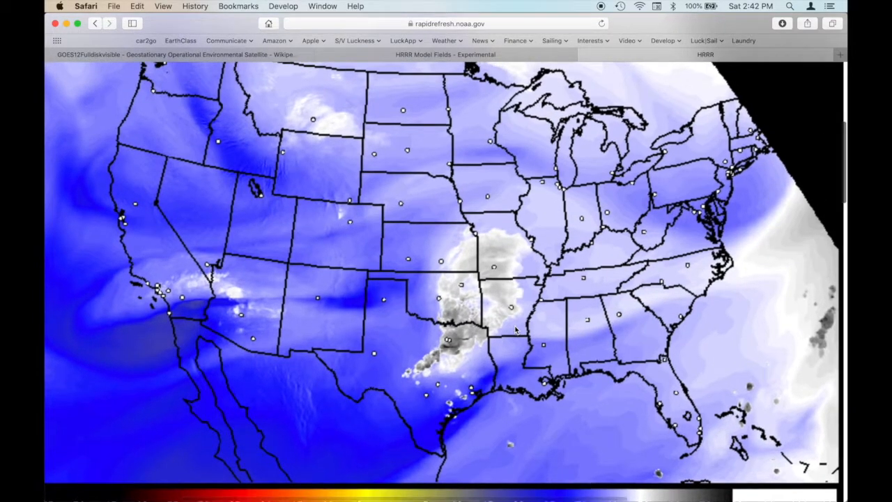
pyautogui.press('super+Tab')
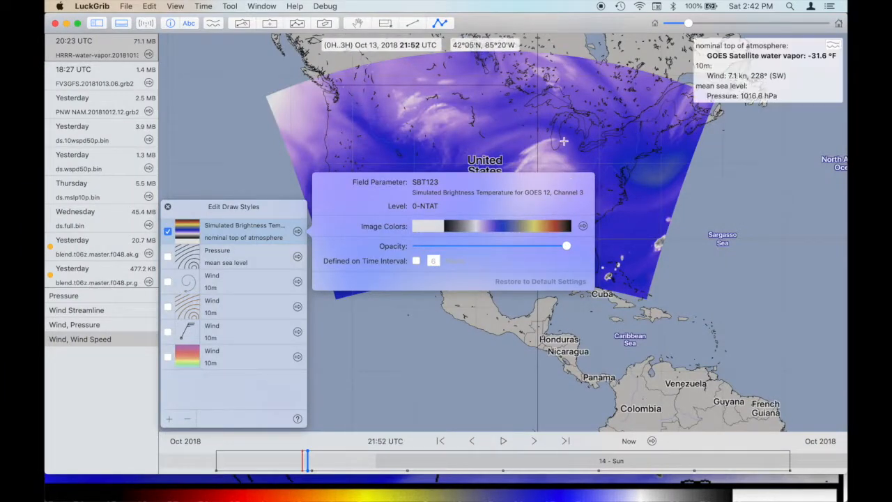
pyautogui.hscroll(-10, 564, 141)
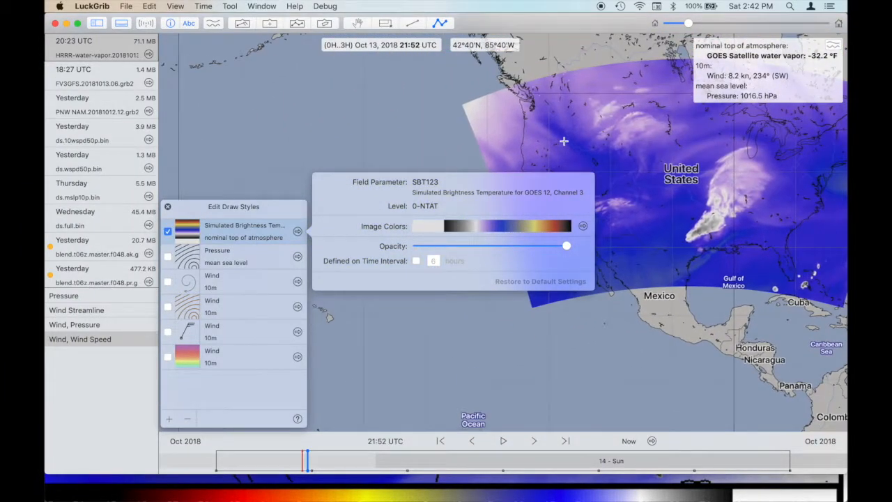
pyautogui.hscroll(2, 564, 142)
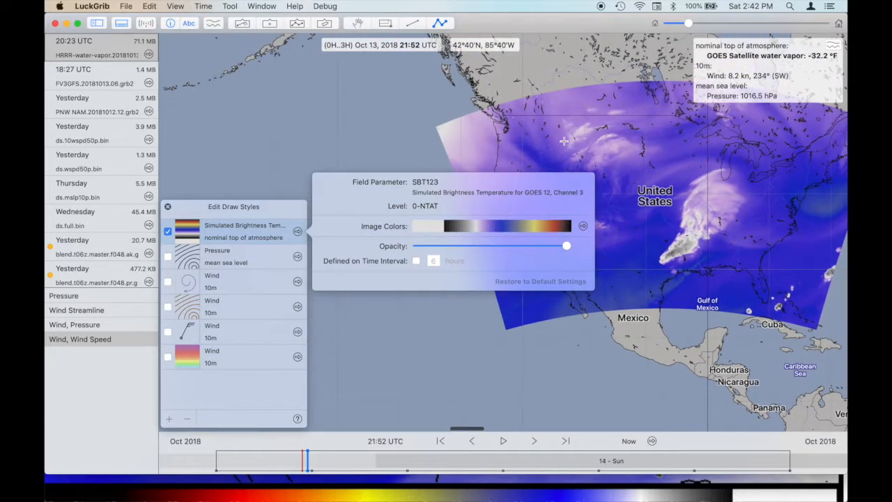
pyautogui.press('super+Tab')
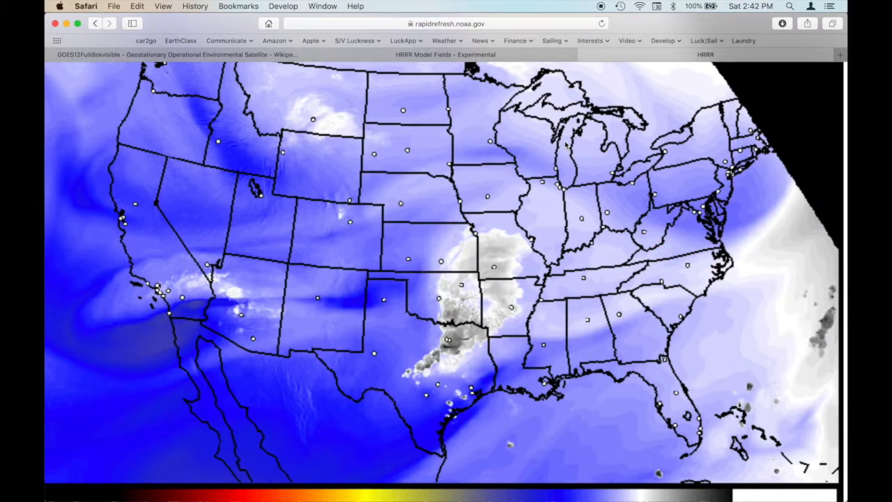
pyautogui.press('super+Tab')
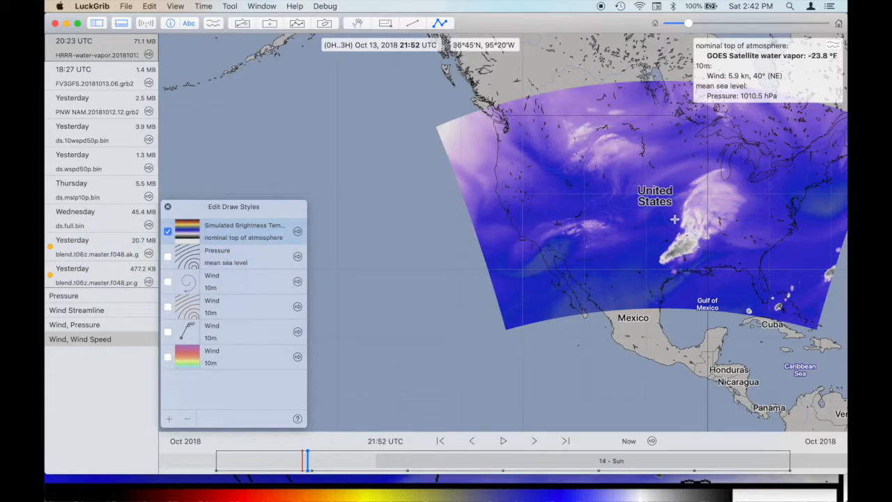
# Step: Reopen the image colors, set their unit to Fahrenheit, and examine how the water vapor image looks
pyautogui.click(297, 230)
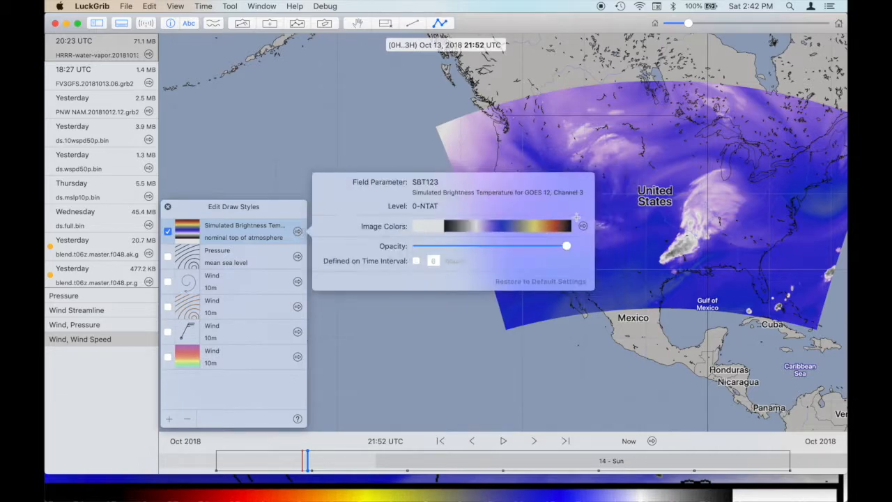
pyautogui.click(583, 226)
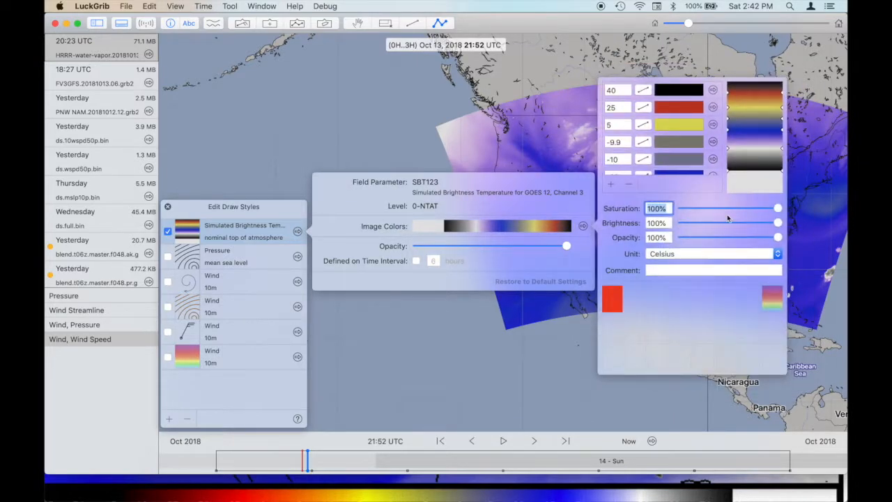
pyautogui.click(690, 254)
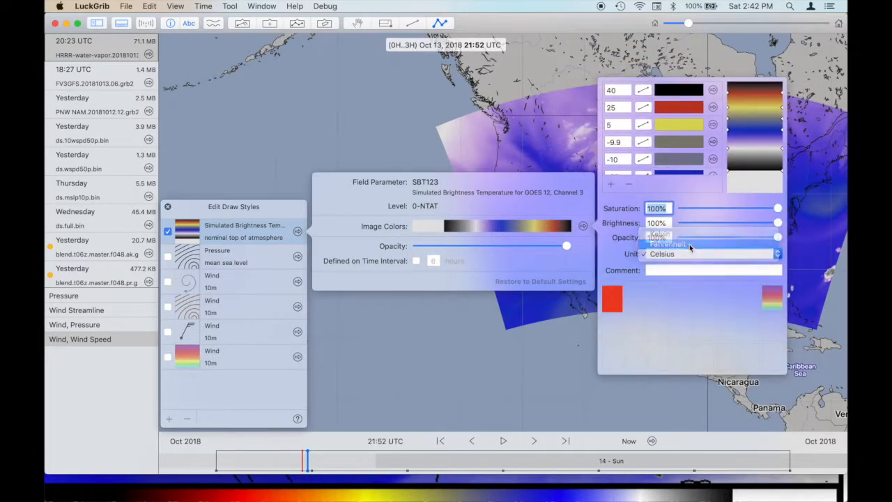
pyautogui.click(690, 244)
pyautogui.scroll(-5, 538, 327)
pyautogui.hscroll(8, 538, 327)
pyautogui.hscroll(1, 538, 326)
pyautogui.scroll(5, 538, 327)
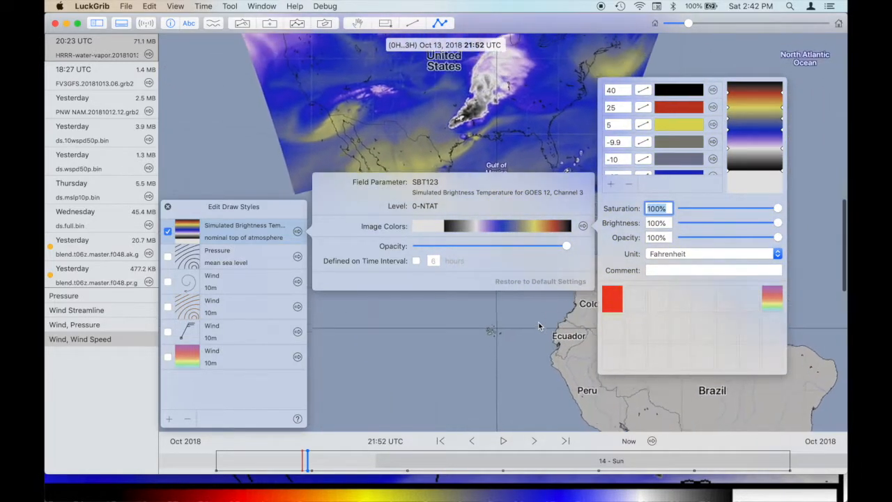
pyautogui.scroll(8, 538, 326)
pyautogui.hscroll(-5, 538, 326)
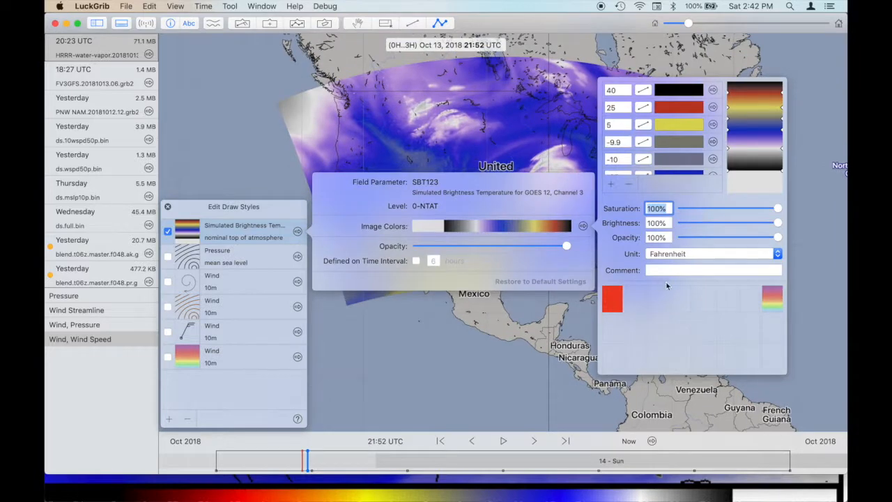
# Step: Set the unit of the image colors to Celsius and close the color editor
pyautogui.click(672, 255)
pyautogui.click(672, 265)
pyautogui.scroll(-8, 494, 350)
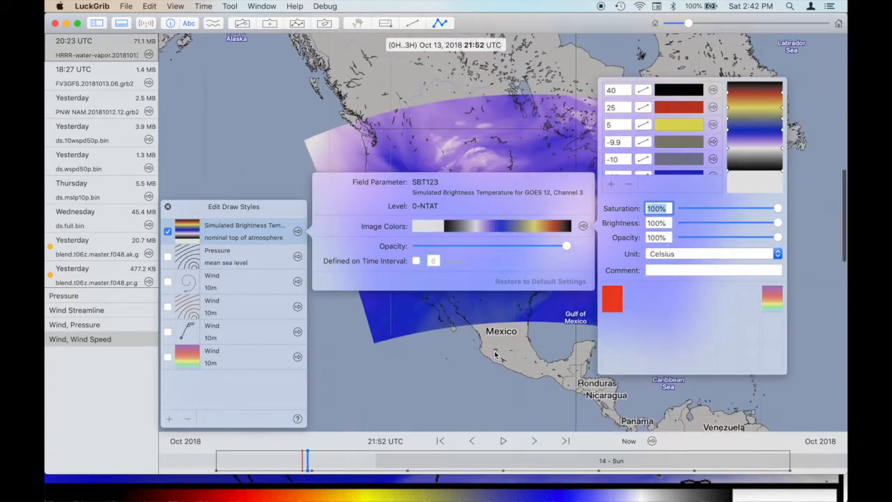
pyautogui.scroll(10, 494, 350)
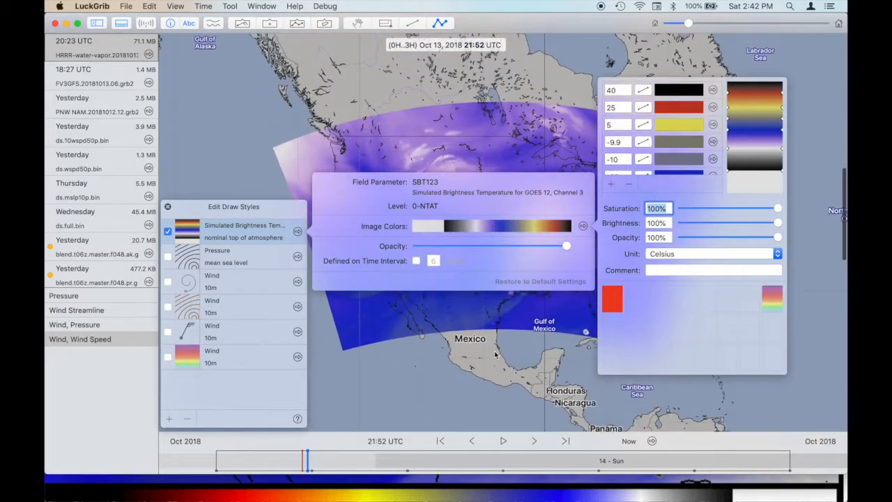
pyautogui.click(503, 356)
pyautogui.click(504, 356)
pyautogui.click(504, 356)
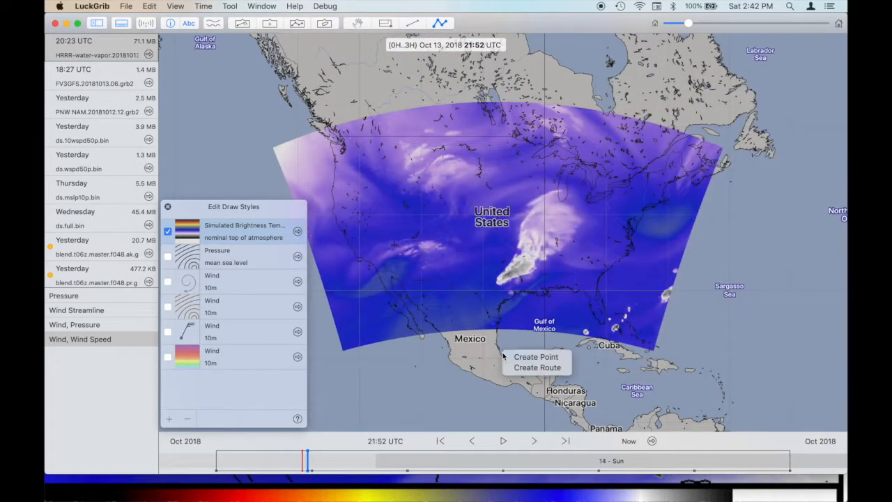
# Step: Play the water vapor forecast animation over the whole United States and stop it
pyautogui.scroll(5, 428, 215)
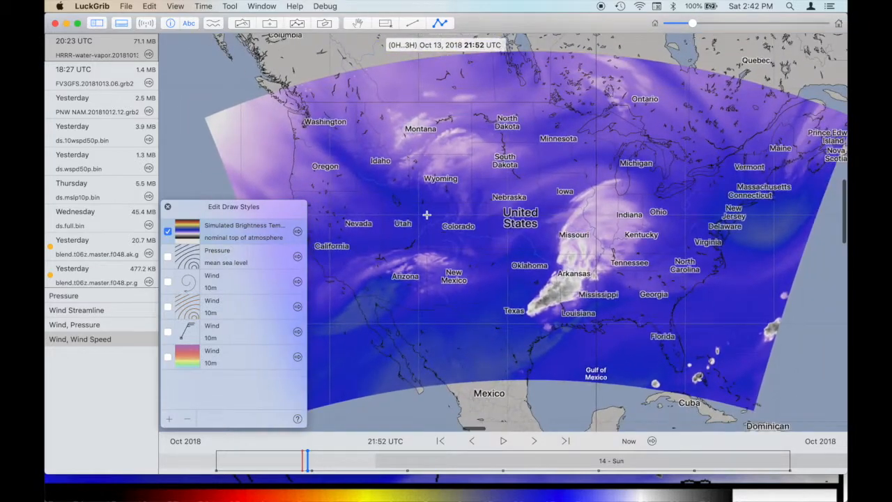
pyautogui.scroll(-3, 426, 215)
pyautogui.hscroll(-5, 427, 215)
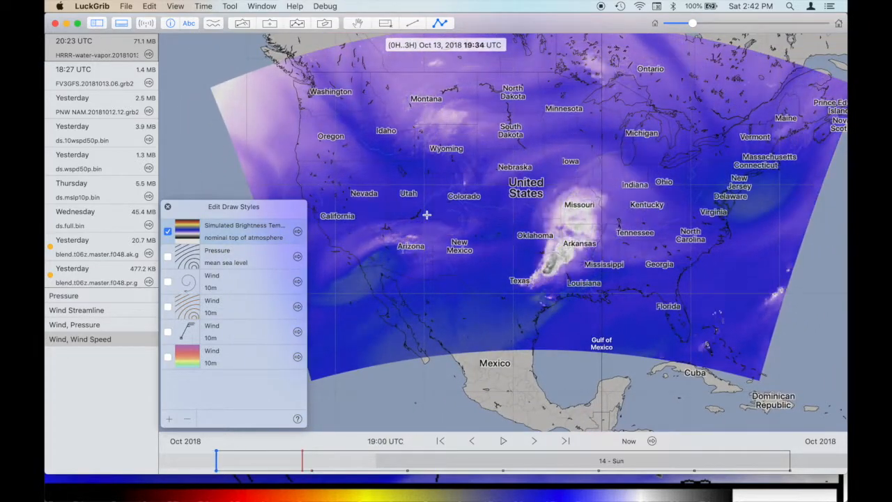
pyautogui.press('space')
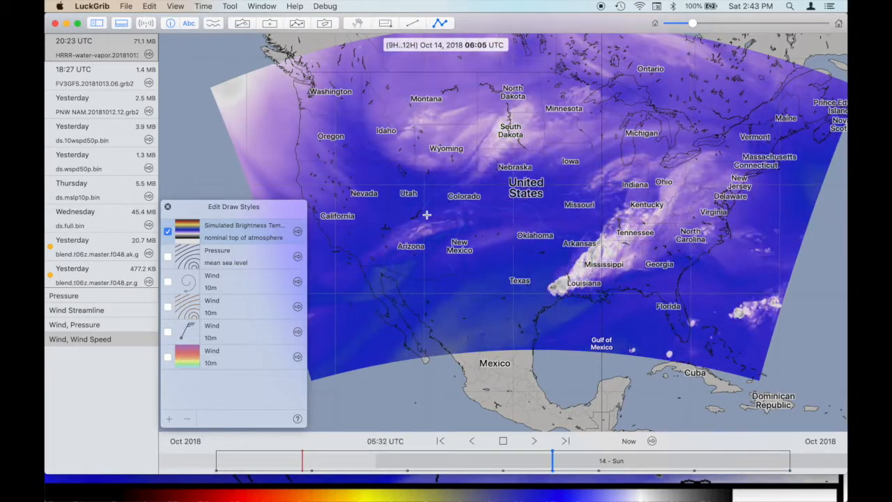
pyautogui.press('space')
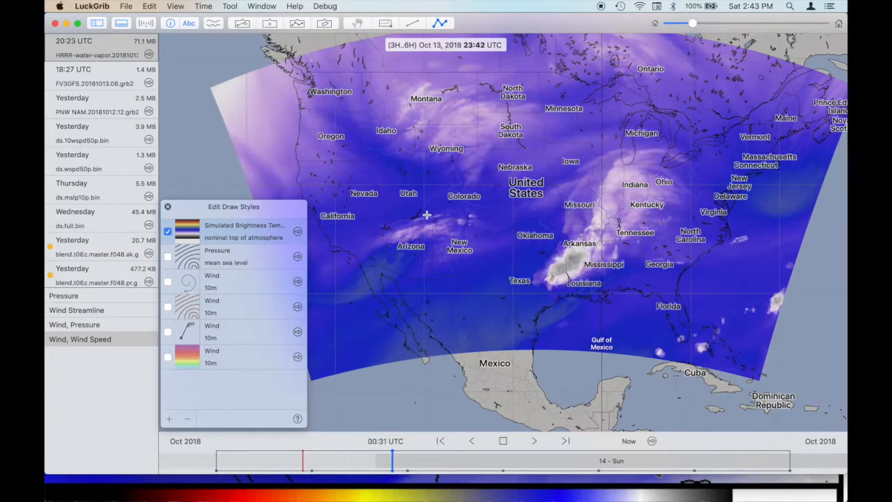
pyautogui.press('space')
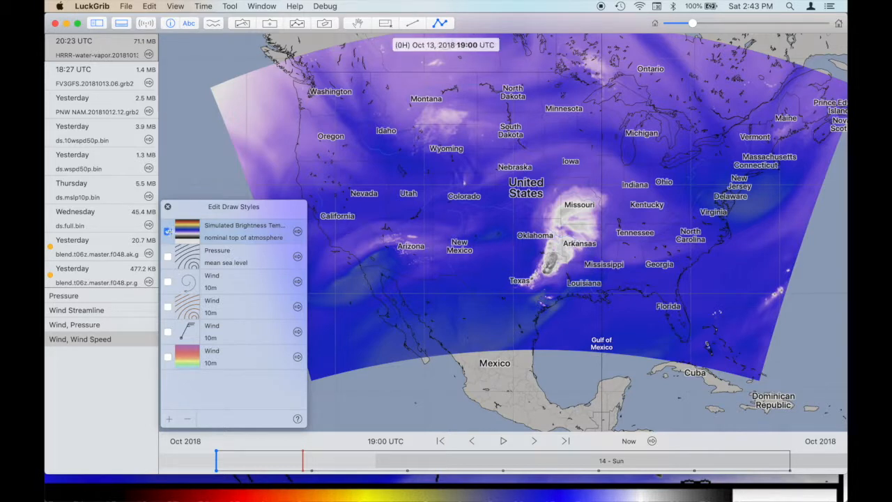
# Step: Create a new style set named "Simulated water vapor (GOES West)" from the current draw styles
pyautogui.click(170, 419)
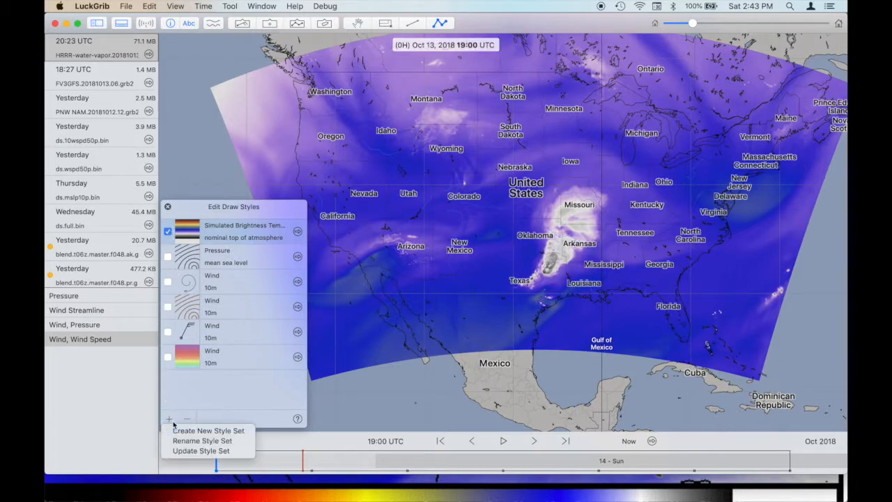
pyautogui.click(178, 430)
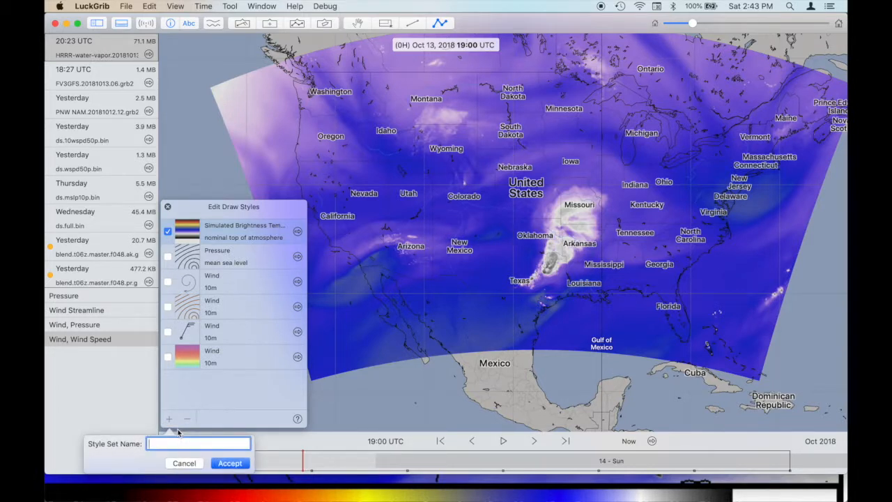
pyautogui.write('Simulated sat')
pyautogui.press('BackSpace')
pyautogui.press('BackSpace')
pyautogui.press('BackSpace')
pyautogui.write('wa')
pyautogui.write('ES West)')
pyautogui.press('Return')
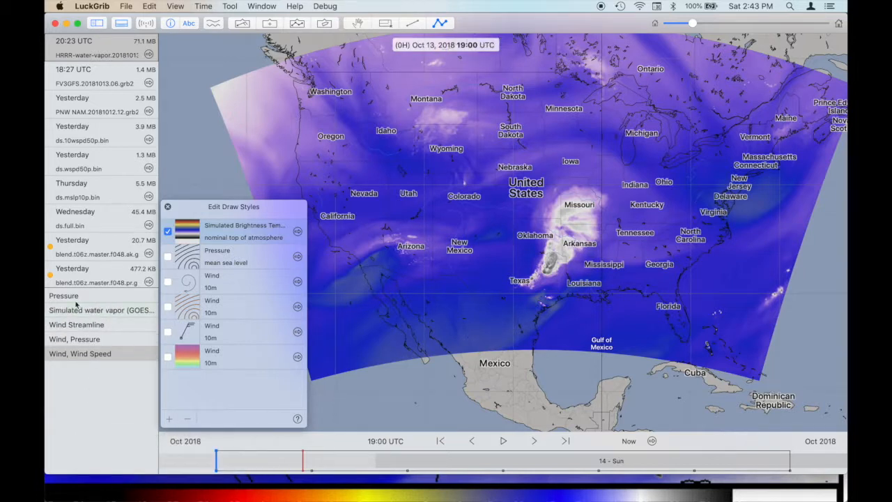
# Step: Close the draw styles editor and apply the Simulated water vapor style set to the map
pyautogui.click(167, 206)
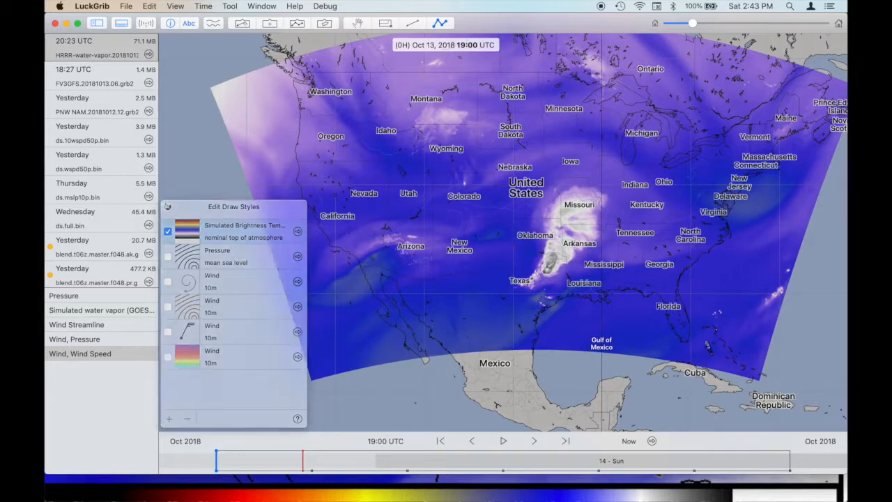
pyautogui.click(99, 296)
pyautogui.click(100, 312)
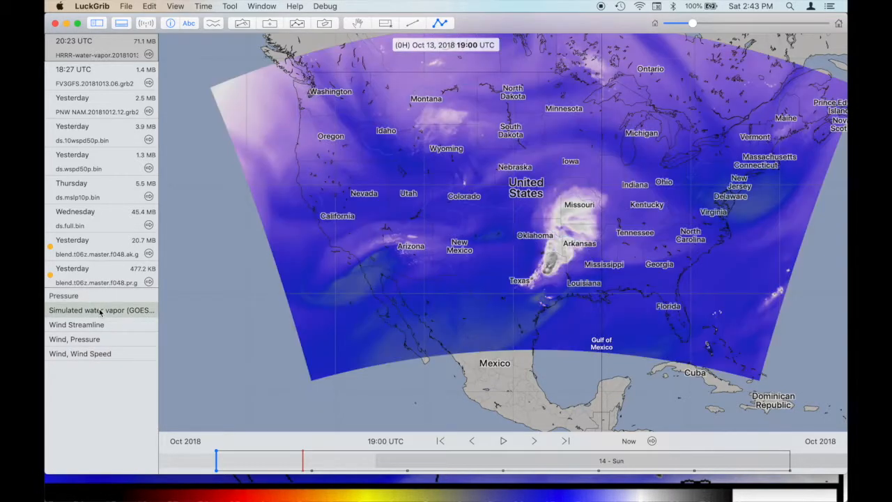
# Step: Preview the Wind, Pressure and the Wind, Wind Speed style sets on the map and reapply the Simulated water vapor set
pyautogui.scroll(3, 289, 251)
pyautogui.hscroll(2, 289, 251)
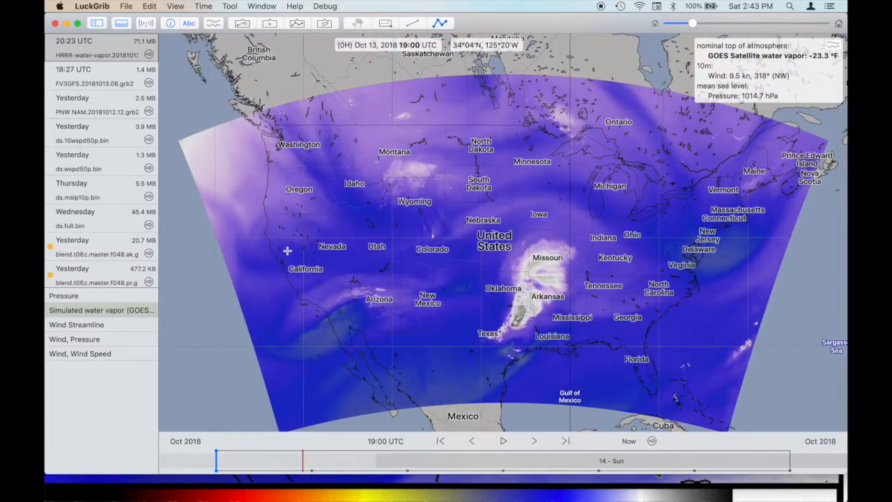
pyautogui.click(139, 340)
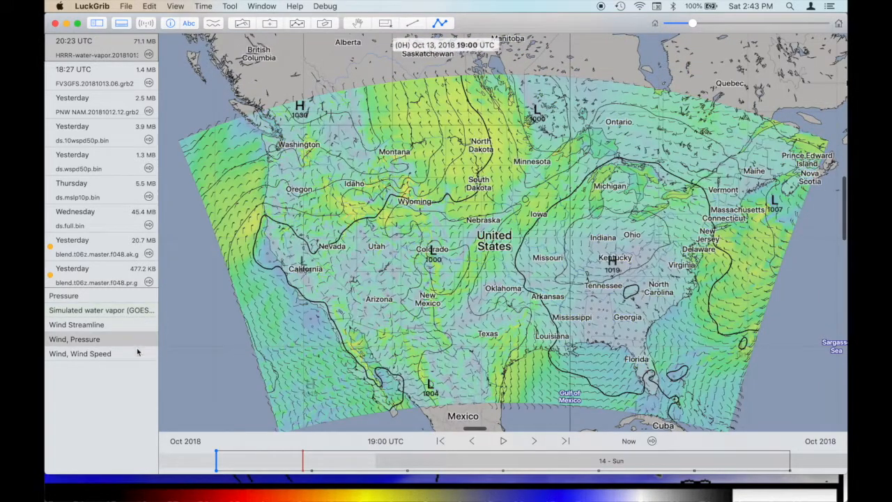
pyautogui.click(137, 356)
pyautogui.click(132, 313)
# Step: Examine the water vapor image up close over the storm area of Oklahoma, Arkansas and eastern Texas
pyautogui.moveTo(433, 241)
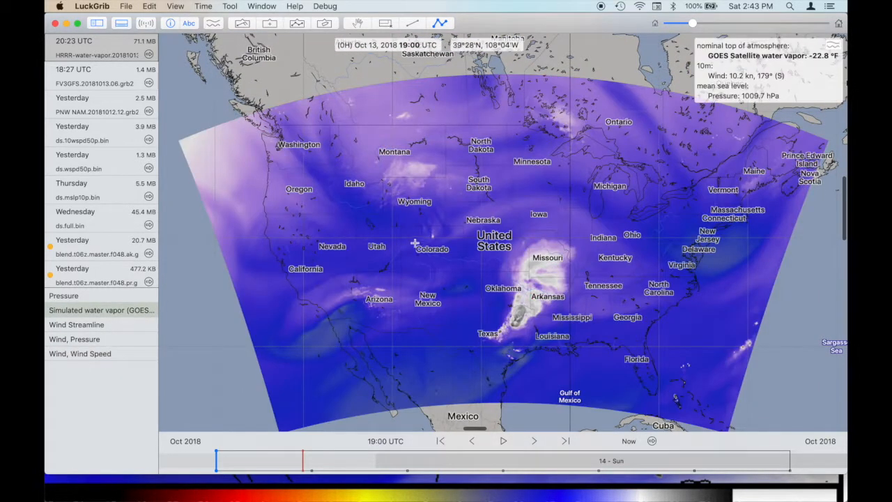
pyautogui.scroll(1, 433, 242)
pyautogui.scroll(3, 433, 241)
pyautogui.scroll(-3, 433, 241)
pyautogui.hscroll(3, 432, 242)
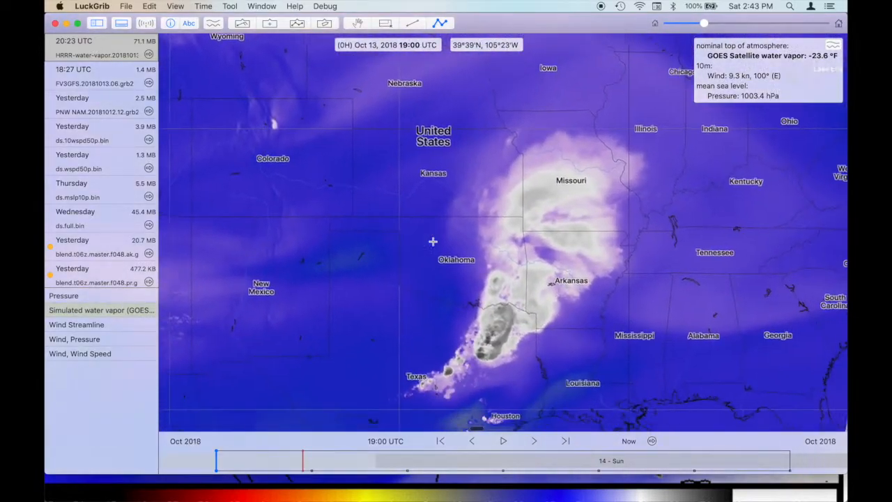
pyautogui.scroll(5, 488, 293)
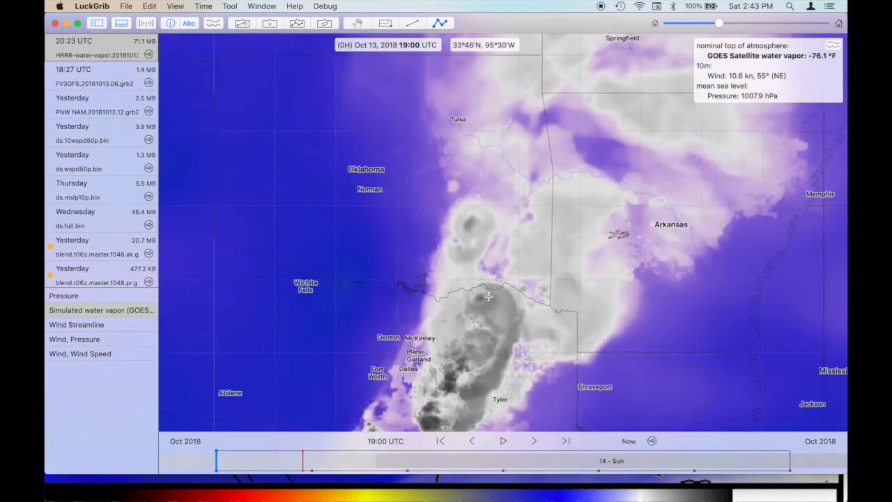
pyautogui.scroll(-4, 488, 296)
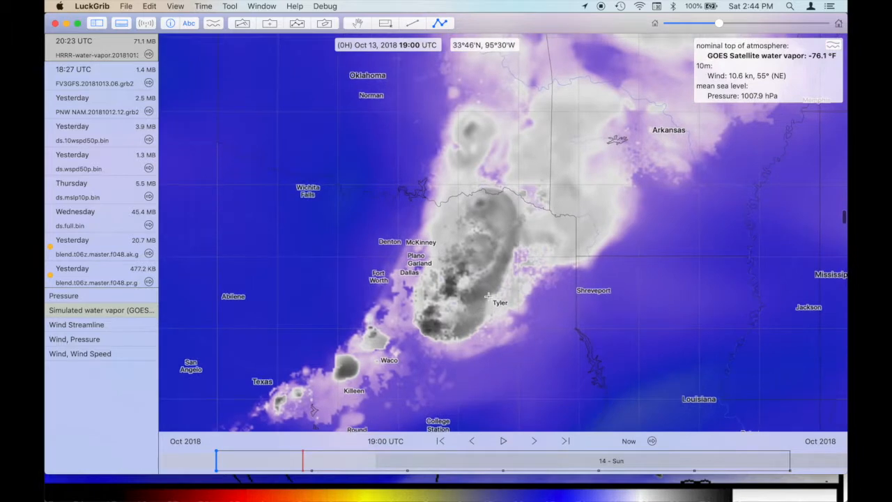
# Step: Review the HRRR-water-vapor file's draw styles list and the draw style types that can be added, and close the file details
pyautogui.click(149, 54)
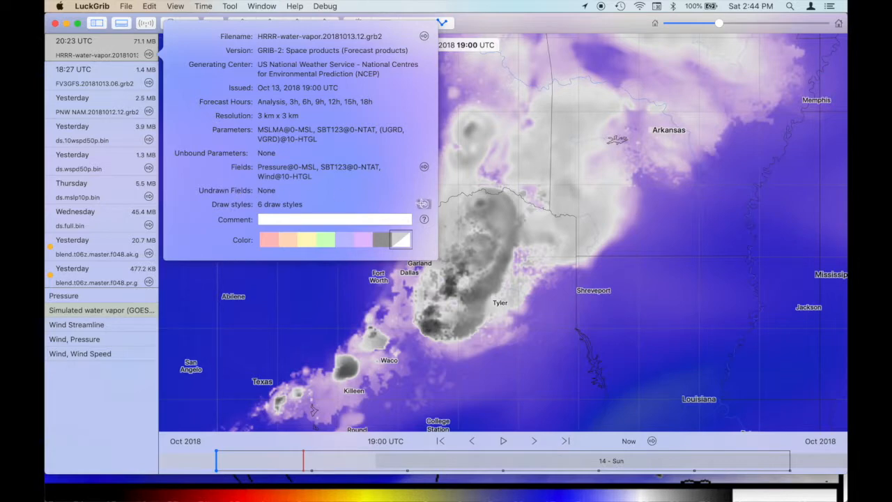
pyautogui.click(424, 204)
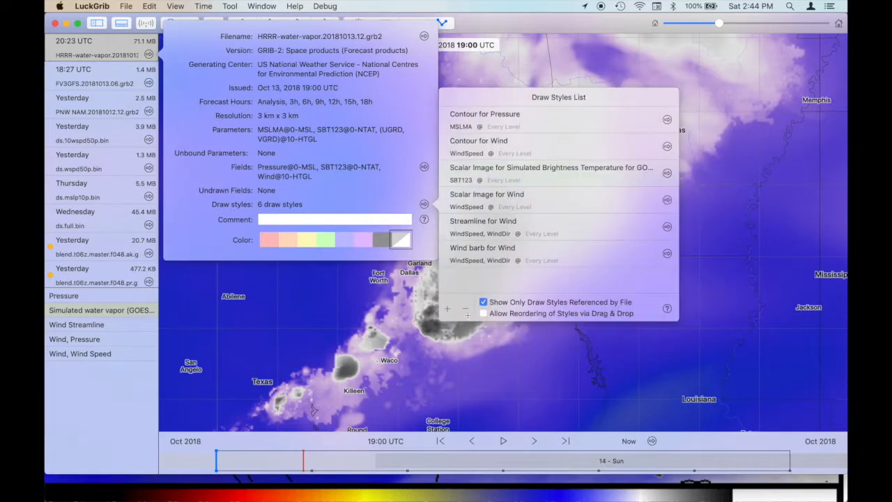
pyautogui.click(448, 308)
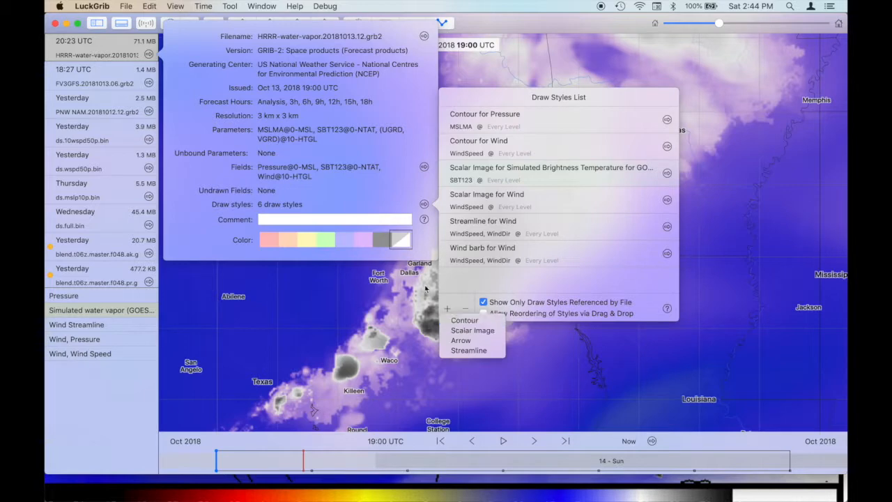
pyautogui.click(427, 251)
pyautogui.click(427, 251)
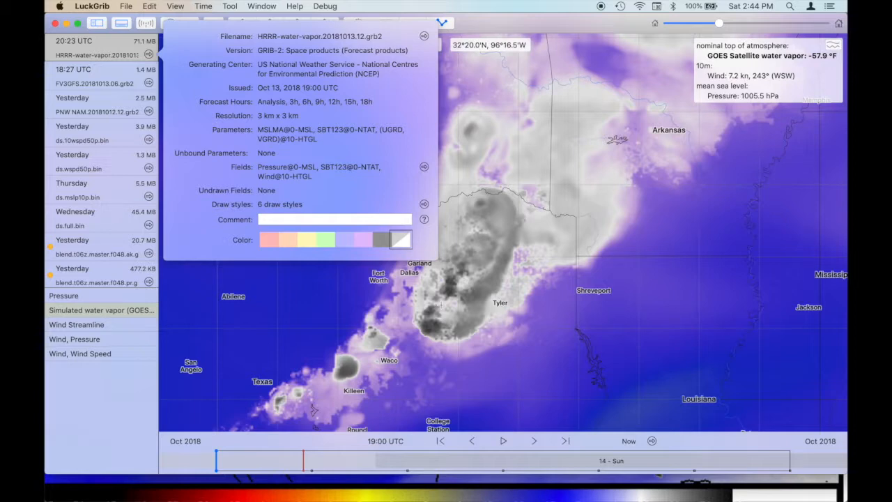
pyautogui.click(441, 305)
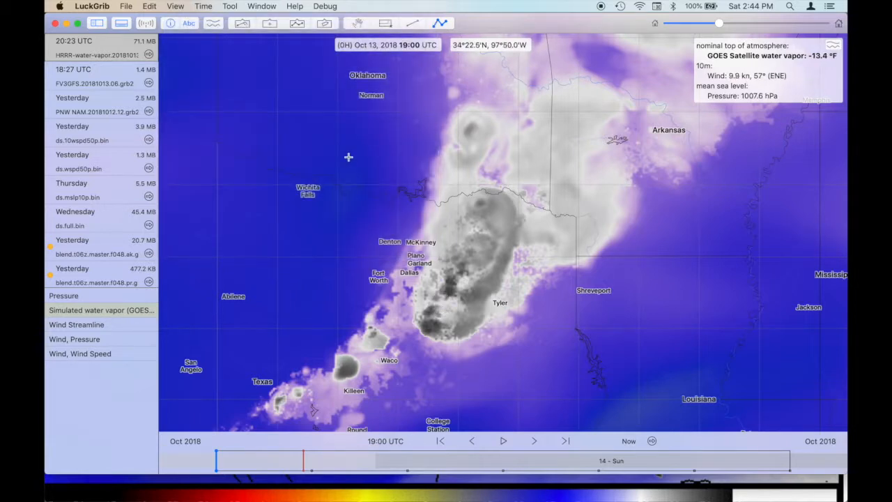
# Step: Start a new GRIB request covering the whole continental United States with the HRRR model served directly from NOAA
pyautogui.scroll(-3, 349, 157)
pyautogui.scroll(-5, 348, 158)
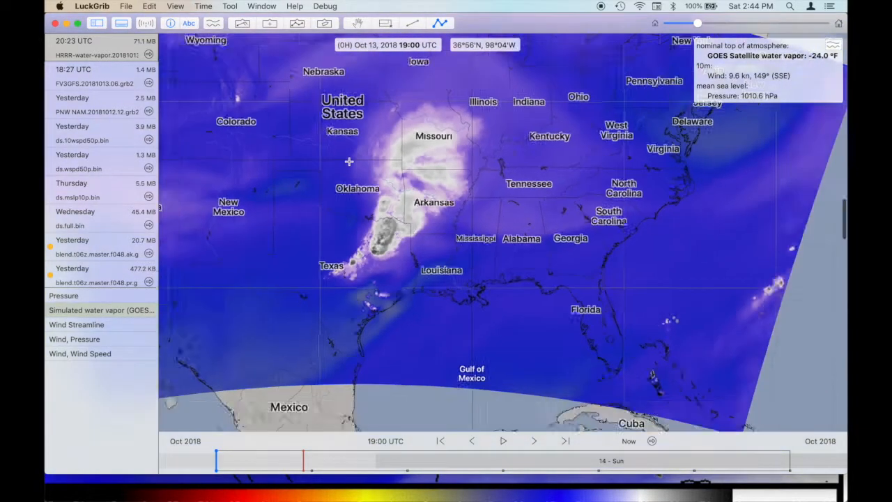
pyautogui.scroll(5, 348, 161)
pyautogui.hscroll(-5, 348, 162)
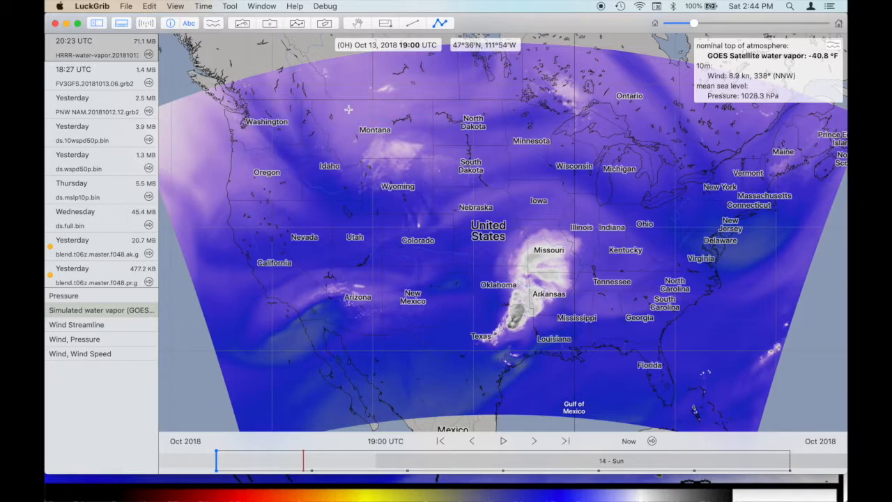
pyautogui.scroll(-5, 312, 99)
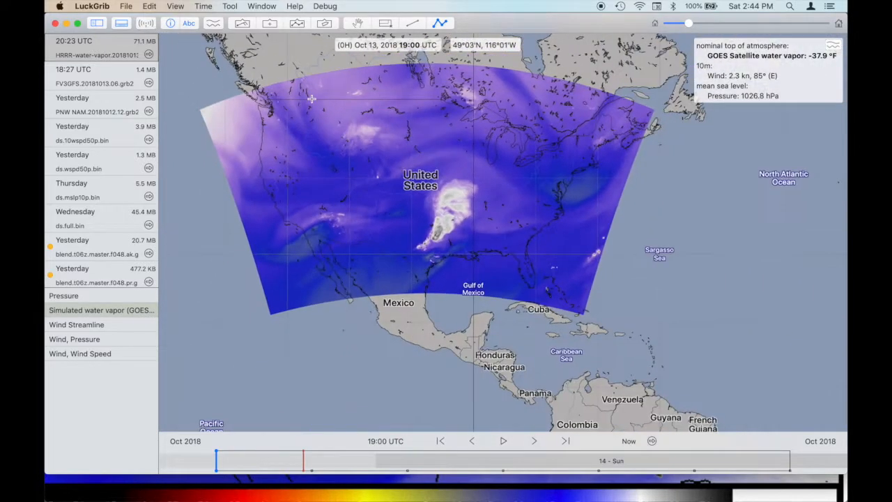
pyautogui.scroll(3, 311, 99)
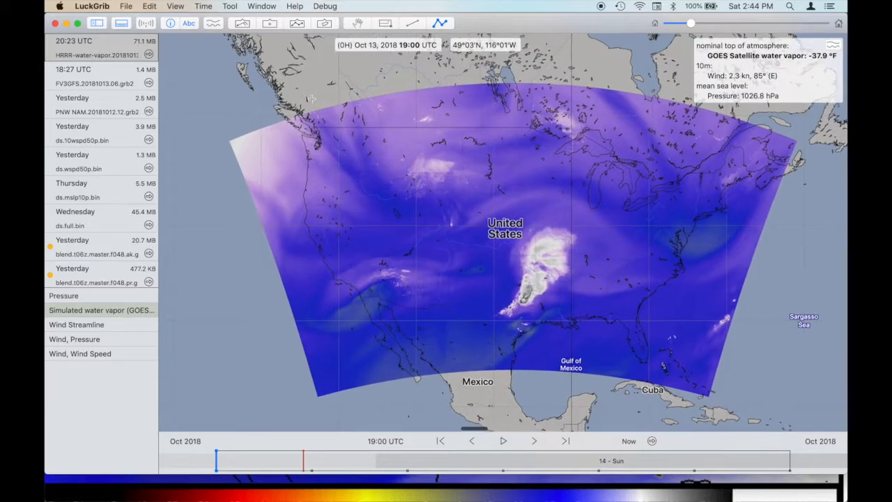
pyautogui.click(146, 23)
pyautogui.click(239, 211)
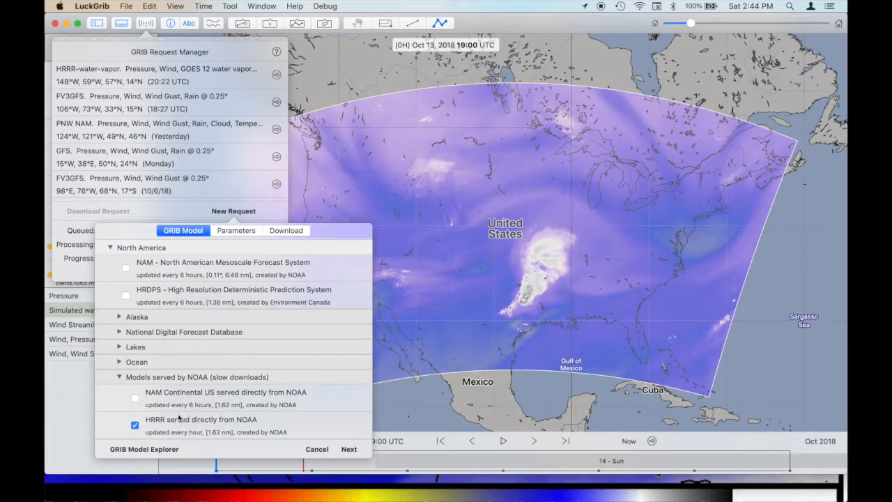
pyautogui.scroll(-3, 186, 418)
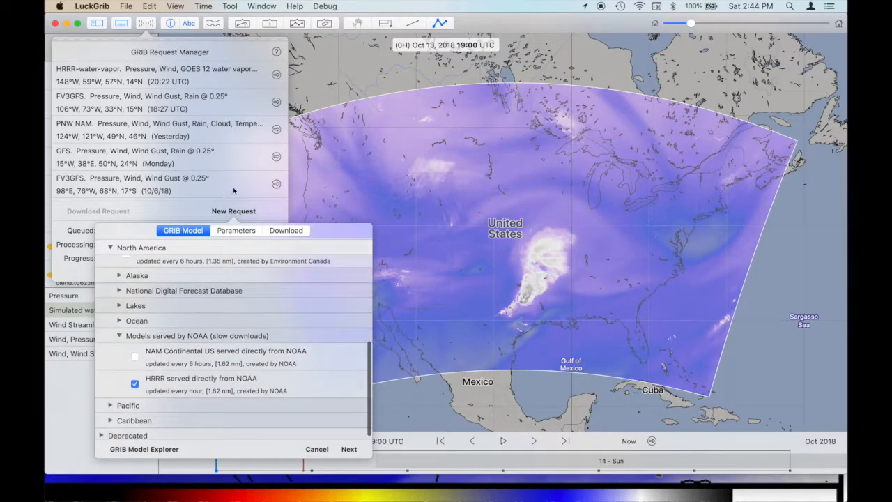
# Step: Exclude pressure and wind from the request and include all four simulated GOES satellite water vapor and longwave IR parameters
pyautogui.click(236, 231)
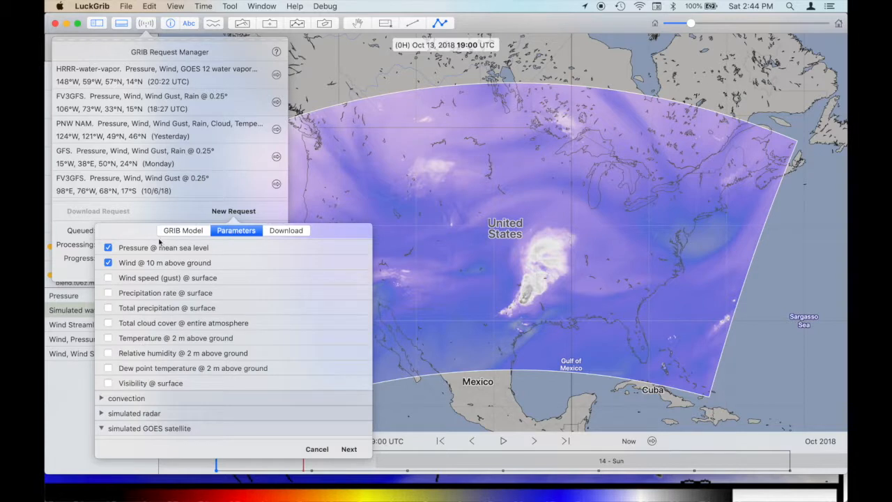
pyautogui.click(108, 248)
pyautogui.click(109, 263)
pyautogui.scroll(-1, 154, 334)
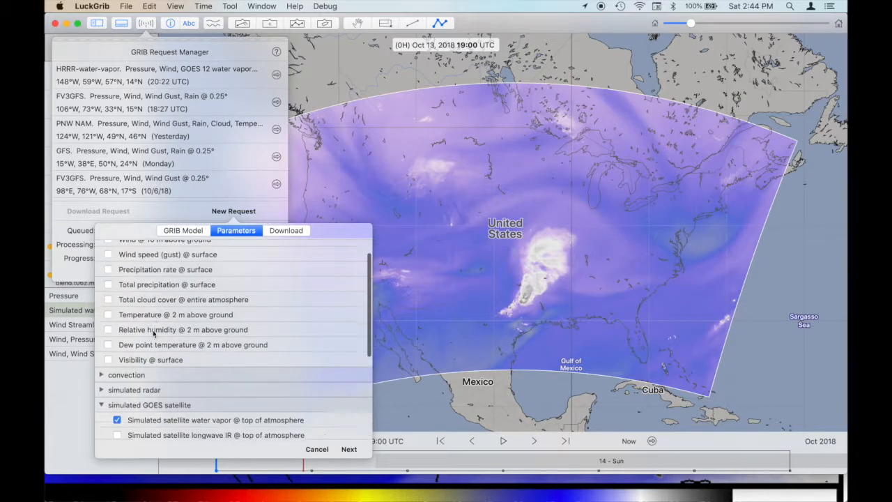
pyautogui.scroll(-3, 154, 334)
pyautogui.click(116, 381)
pyautogui.click(117, 397)
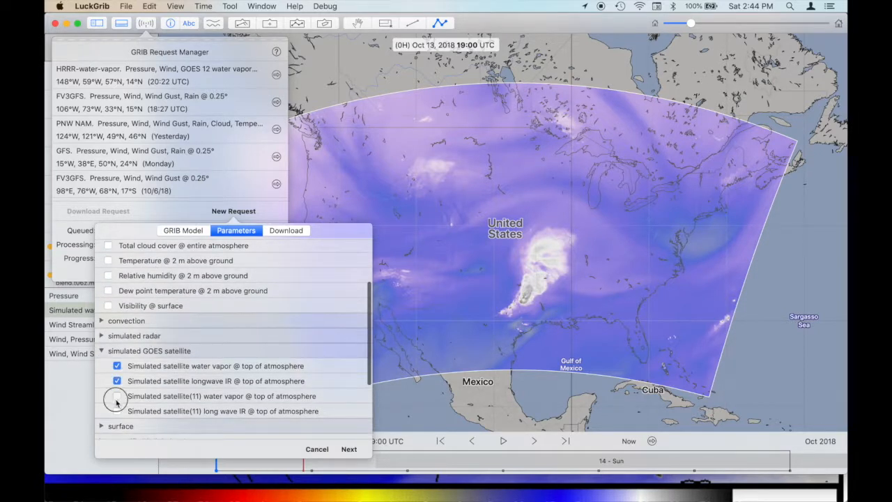
pyautogui.click(117, 411)
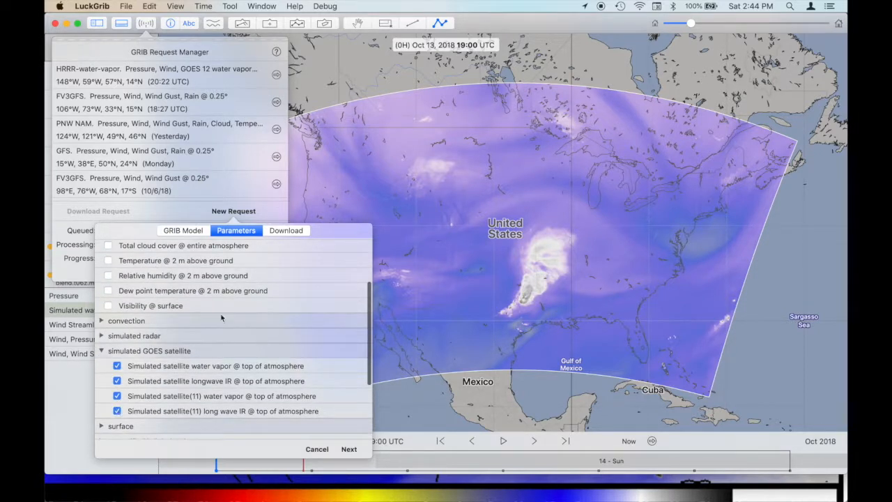
# Step: Set the request to forecasts every 3 hours and download the HRRR file
pyautogui.click(286, 230)
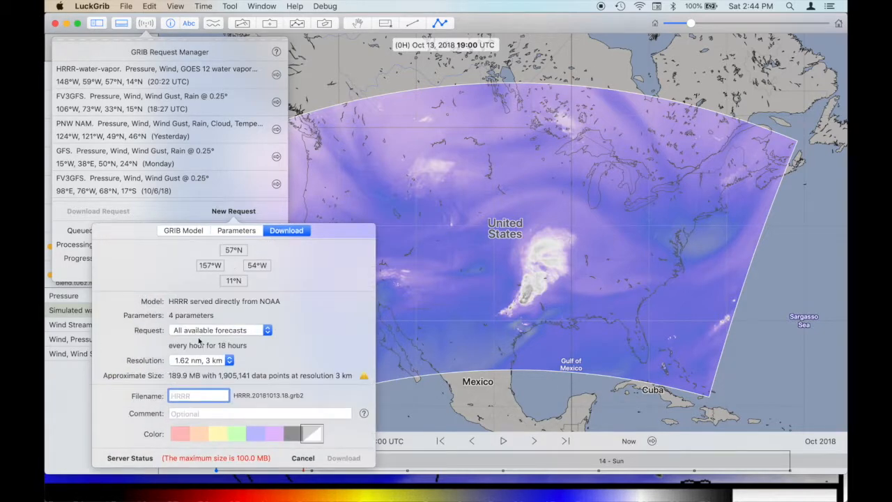
pyautogui.click(217, 331)
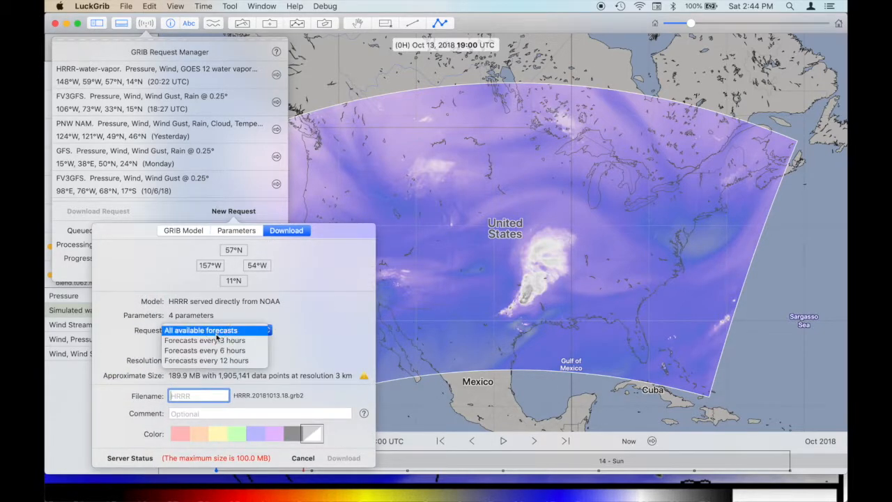
pyautogui.click(214, 340)
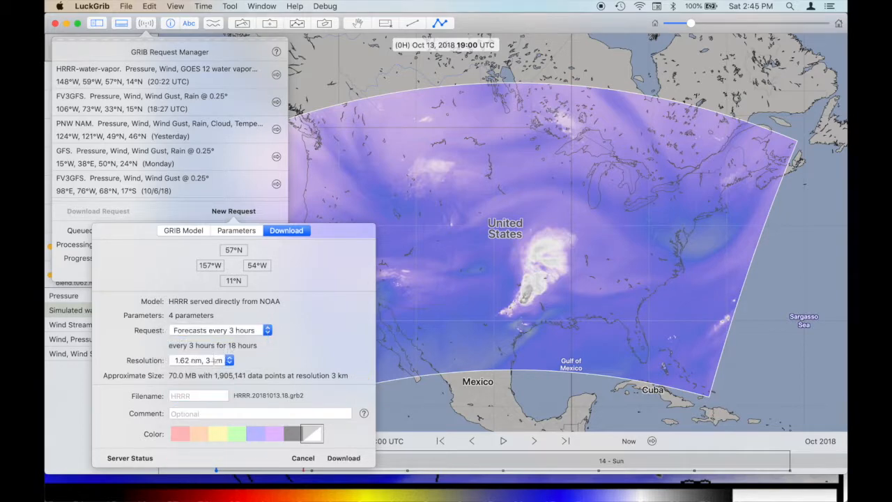
pyautogui.click(346, 459)
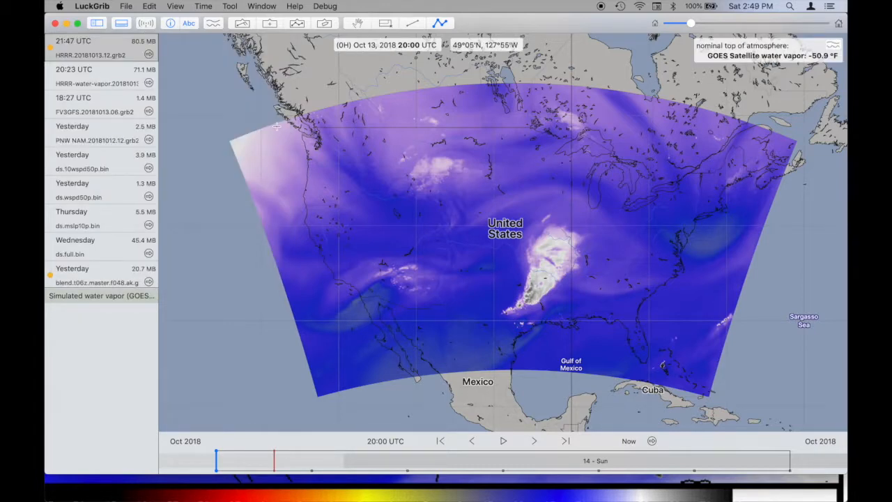
# Step: Switch to Safari and open the GOES-W Infrared forecast for hour 01 from the HRRR Model Fields table in a new tab
pyautogui.press('super+Tab')
pyautogui.press('super+Tab')
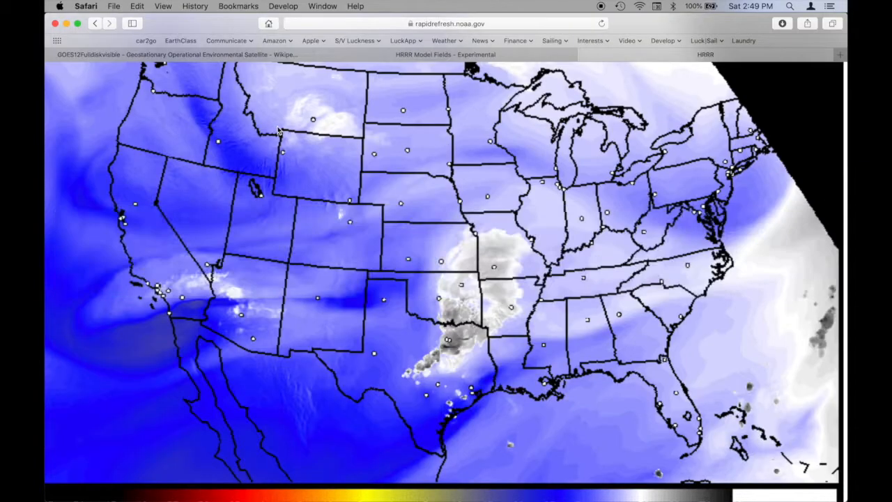
pyautogui.scroll(-5, 332, 212)
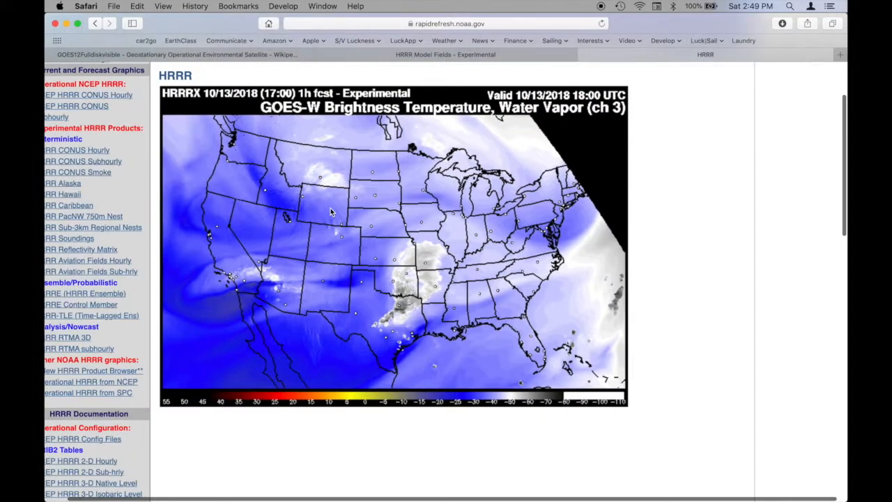
pyautogui.scroll(1, 331, 212)
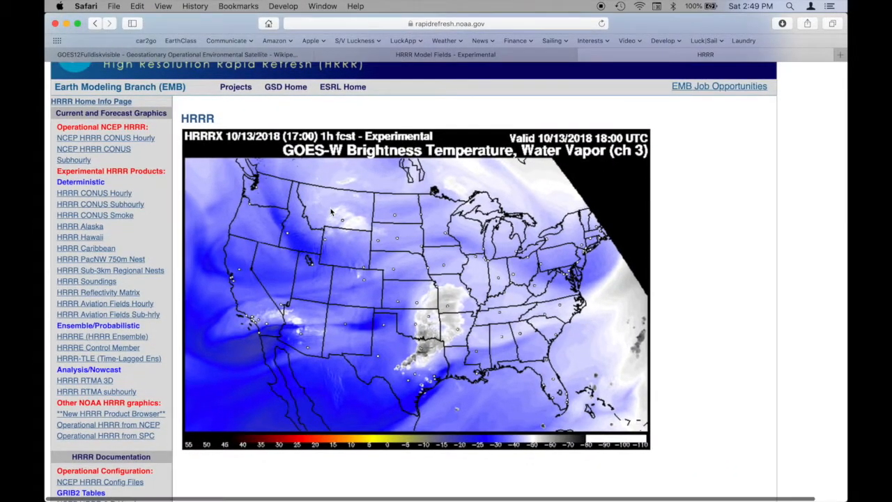
pyautogui.hscroll(-5, 331, 212)
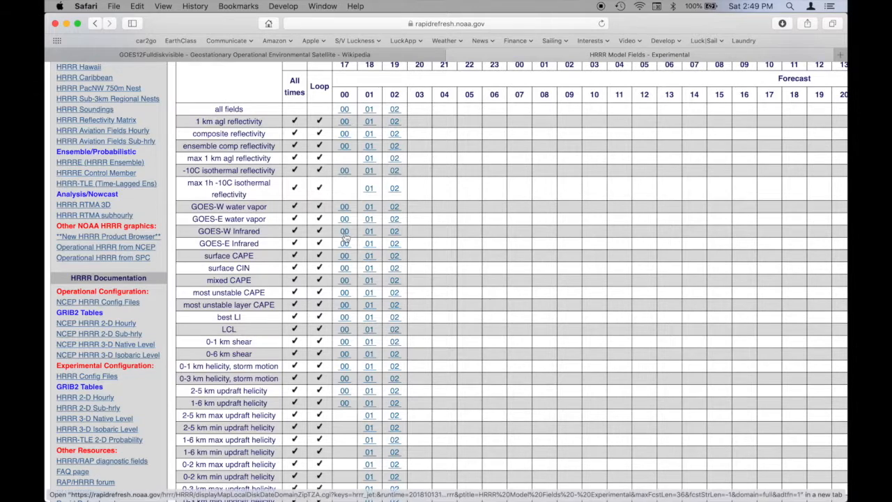
pyautogui.keyDown('super'); pyautogui.click(369, 233); pyautogui.keyUp('super')
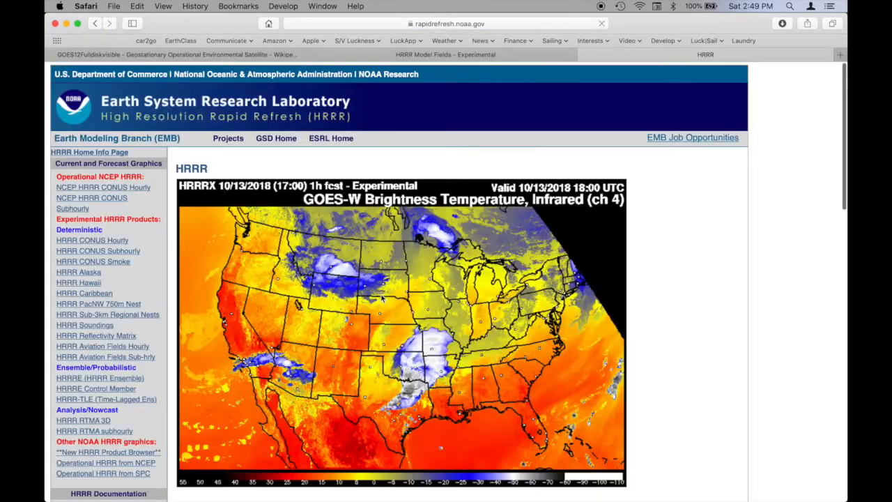
# Step: Examine NOAA's GOES-W infrared brightness temperature map and its color scale
pyautogui.scroll(-3, 382, 298)
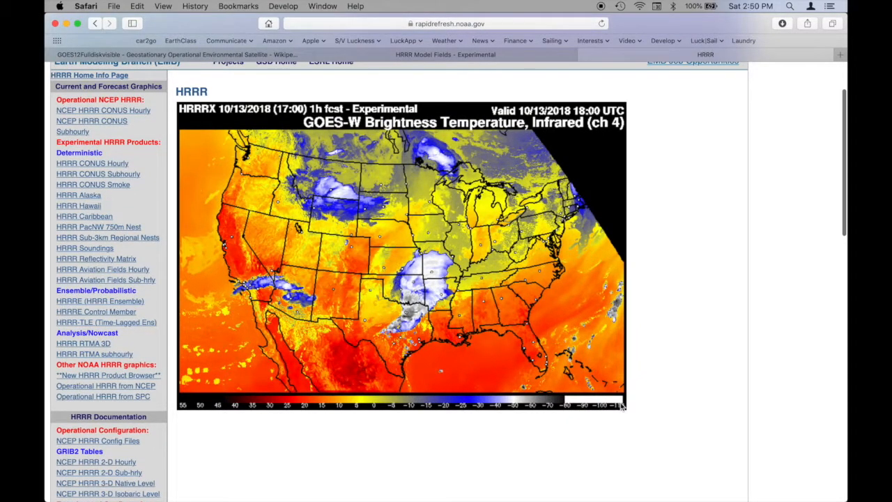
pyautogui.scroll(5, 562, 387)
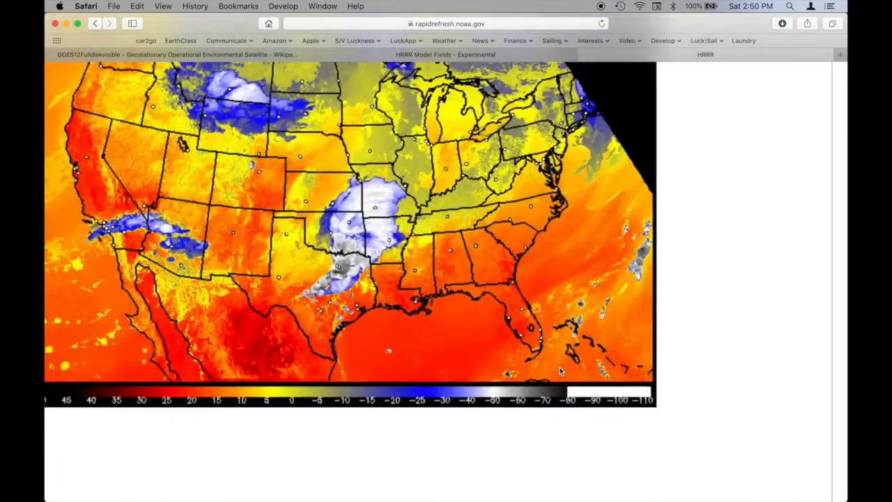
pyautogui.hscroll(-4, 562, 385)
pyautogui.scroll(1, 561, 376)
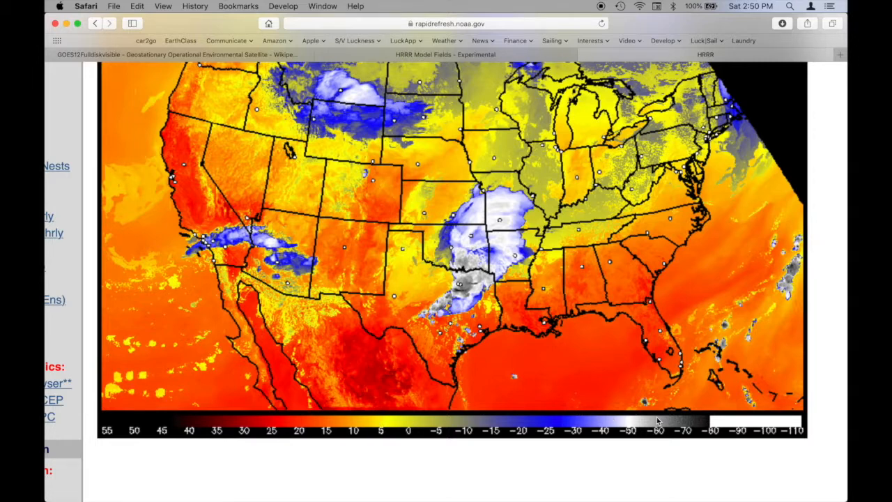
pyautogui.scroll(3, 603, 267)
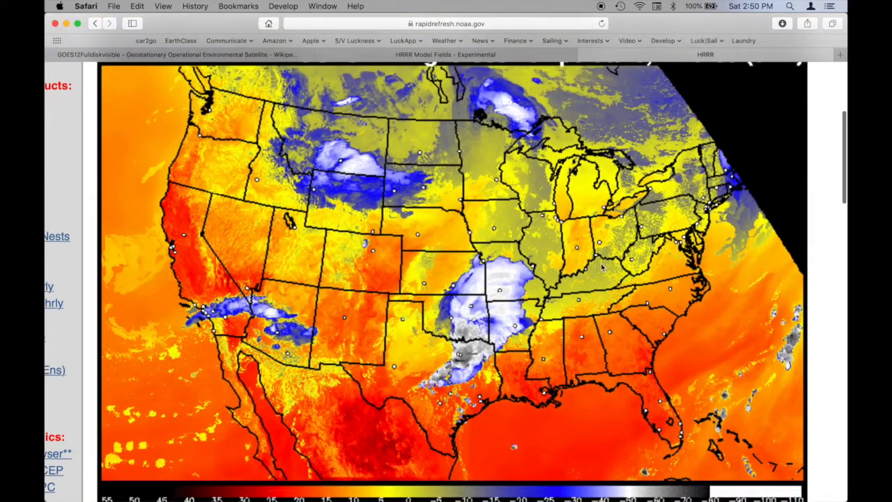
pyautogui.scroll(-1, 603, 267)
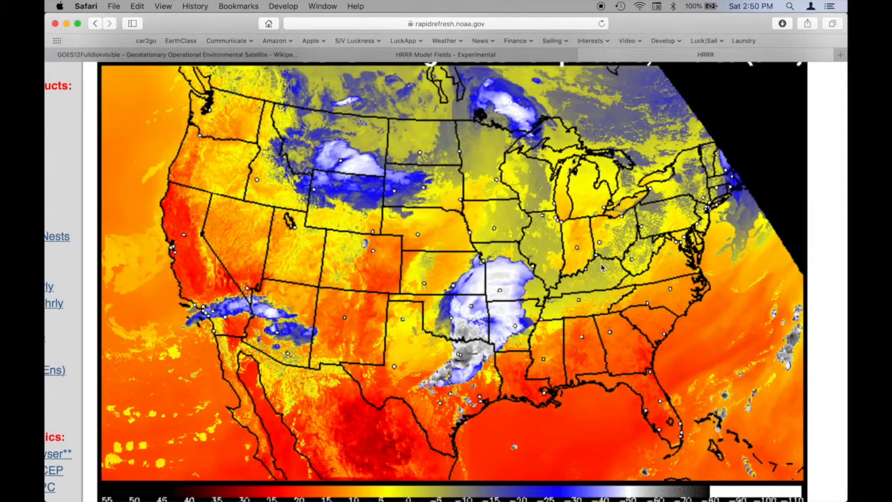
# Step: Switch to LuckGrib and open the list of fields referenced by HRRR.20181013.12.grb2
pyautogui.scroll(-5, 465, 232)
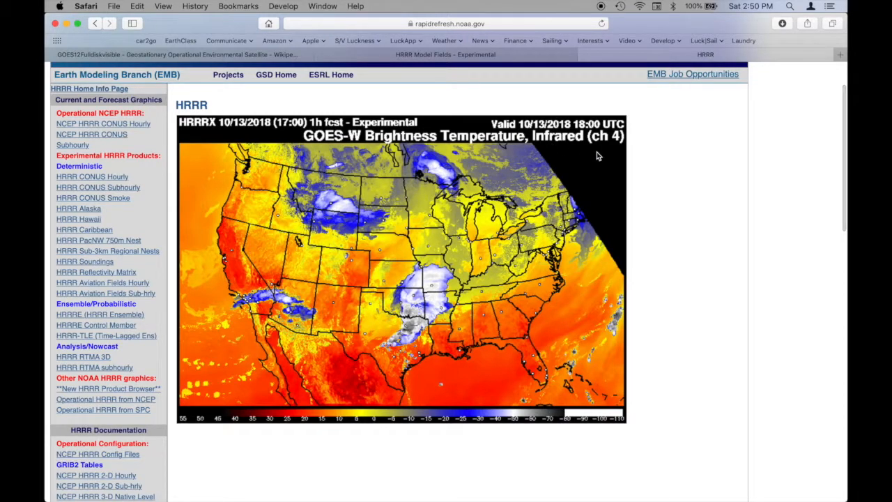
pyautogui.press('super+Tab')
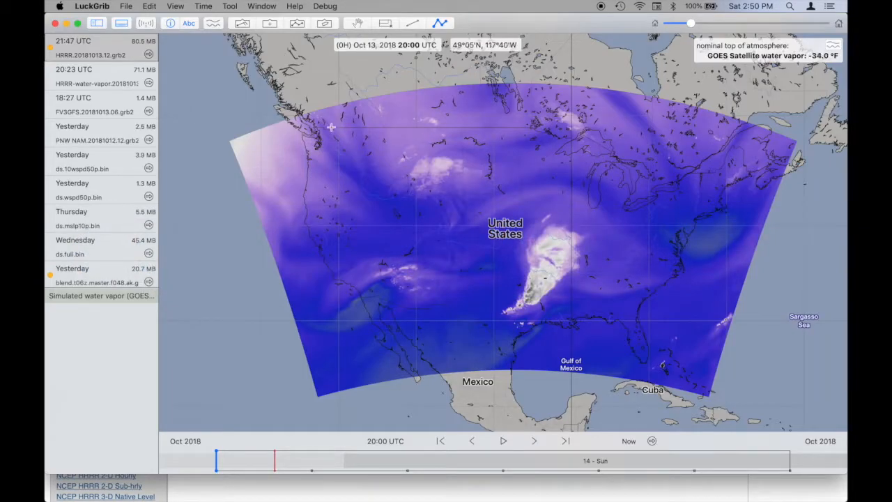
pyautogui.click(148, 55)
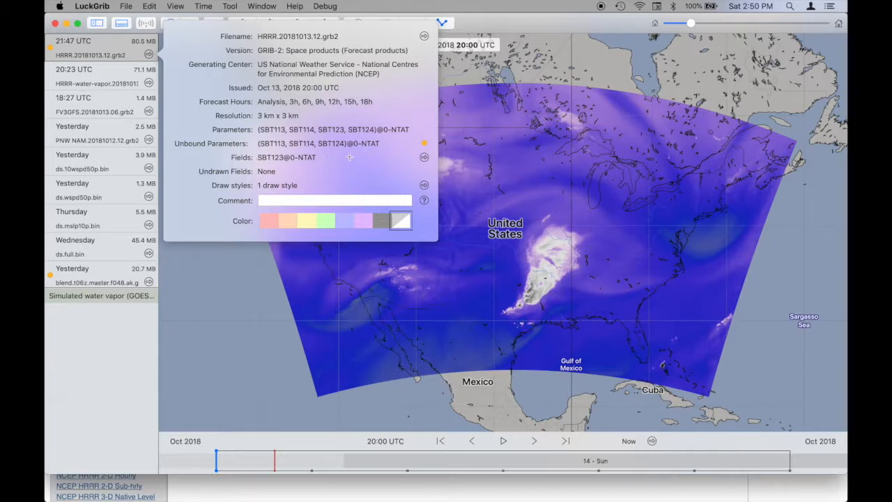
pyautogui.click(426, 158)
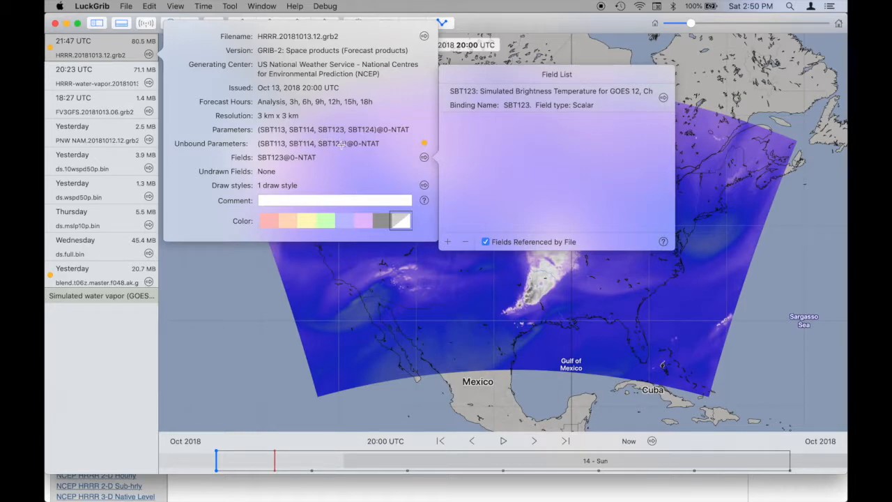
# Step: Add a field definition for parameter SBT113 with the field type Scalar
pyautogui.click(447, 242)
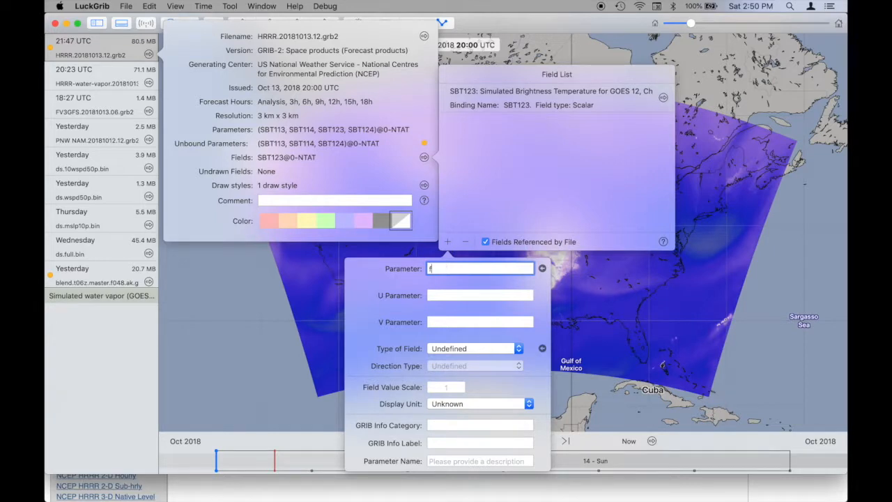
pyautogui.write('SBT113')
pyautogui.press('Return')
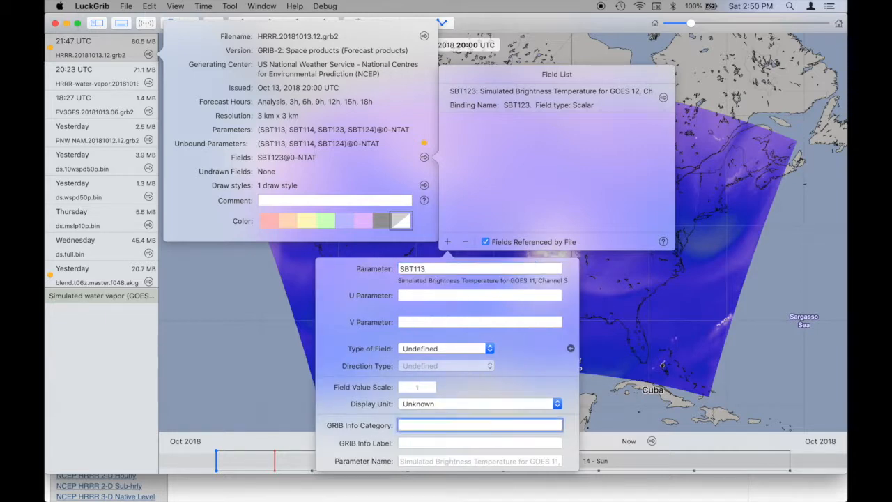
pyautogui.click(440, 349)
pyautogui.click(440, 359)
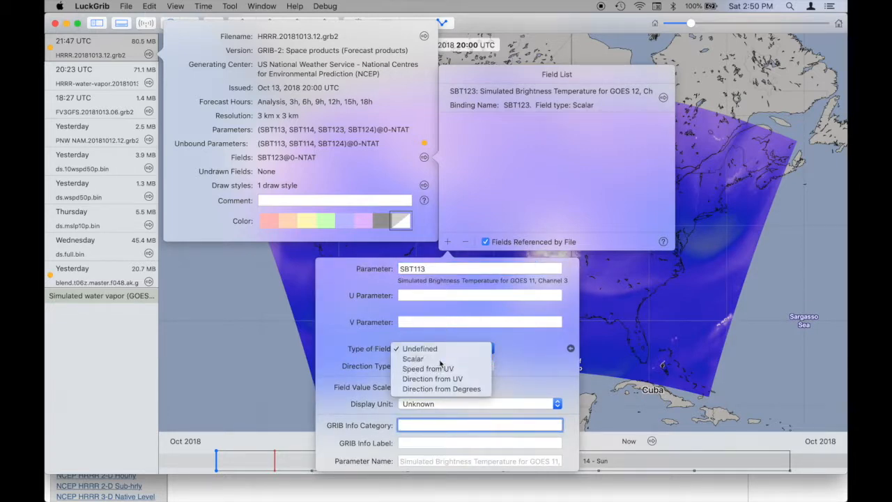
pyautogui.click(449, 243)
# Step: Add a field definition for parameter SBT114 with the field type Scalar
pyautogui.click(449, 243)
pyautogui.write('SBT11')
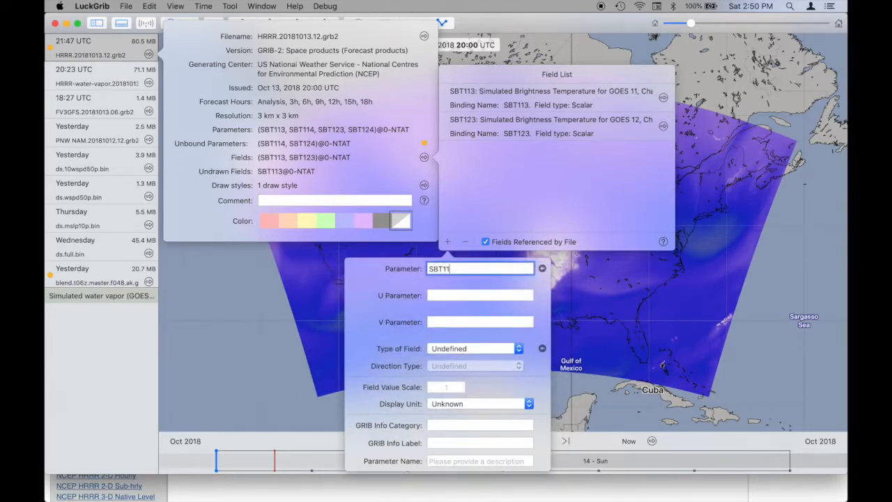
pyautogui.write('4')
pyautogui.press('Tab')
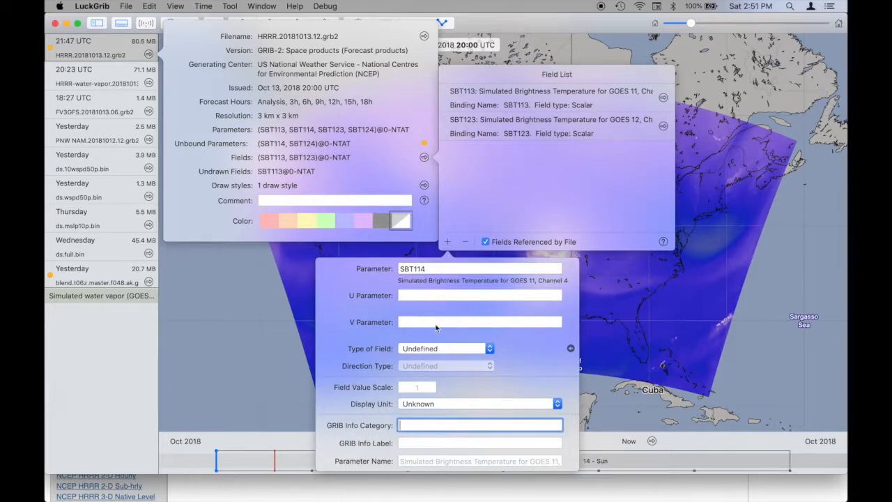
pyautogui.click(438, 350)
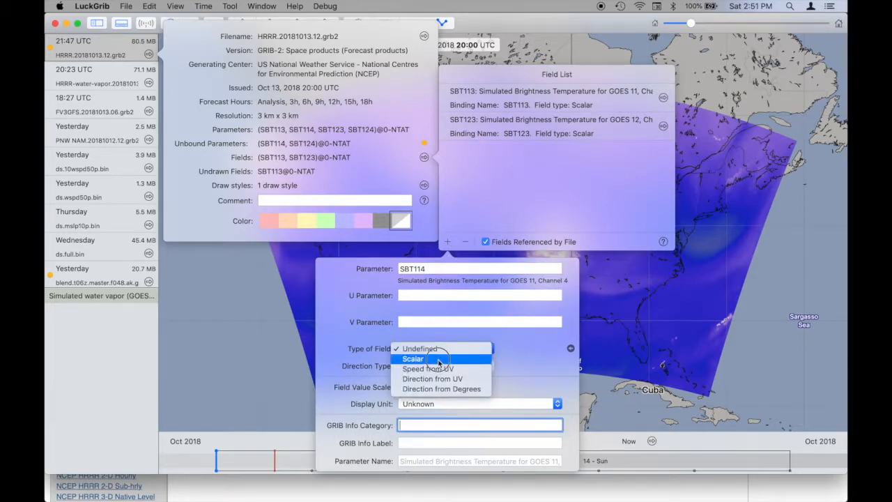
pyautogui.click(441, 360)
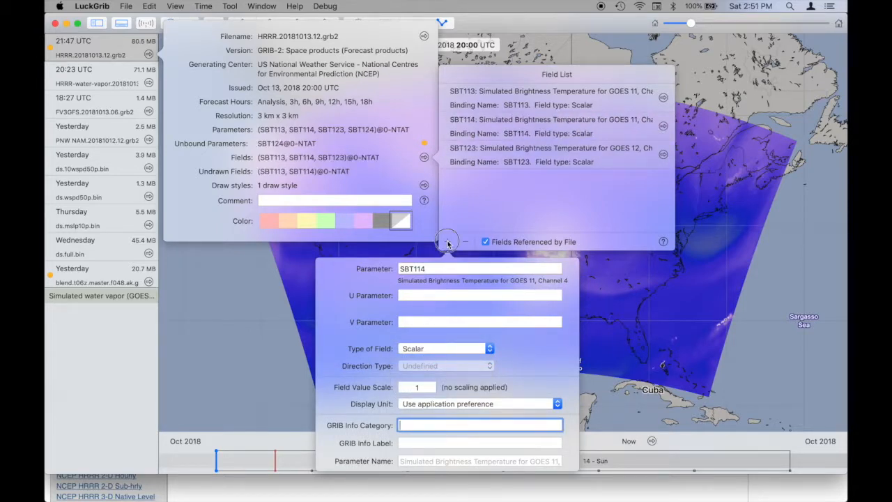
pyautogui.click(449, 244)
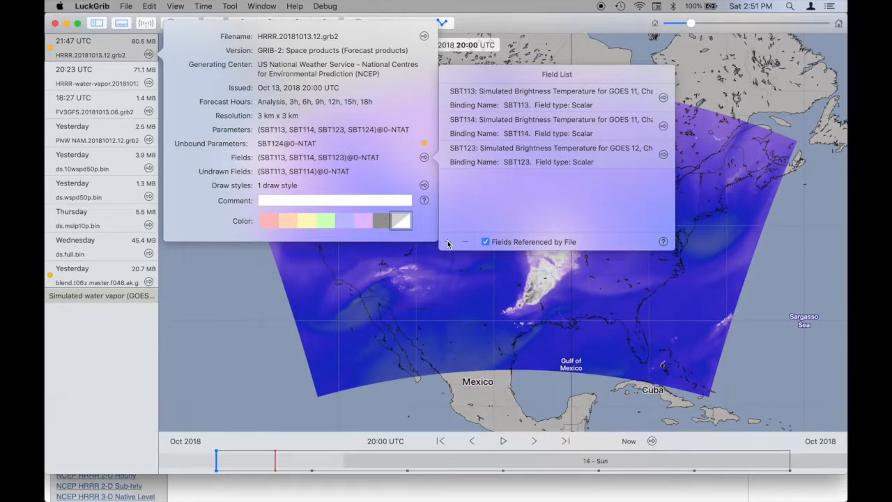
# Step: Add a field definition for parameter SBT124 with the field type Scalar and close the field list
pyautogui.click(449, 243)
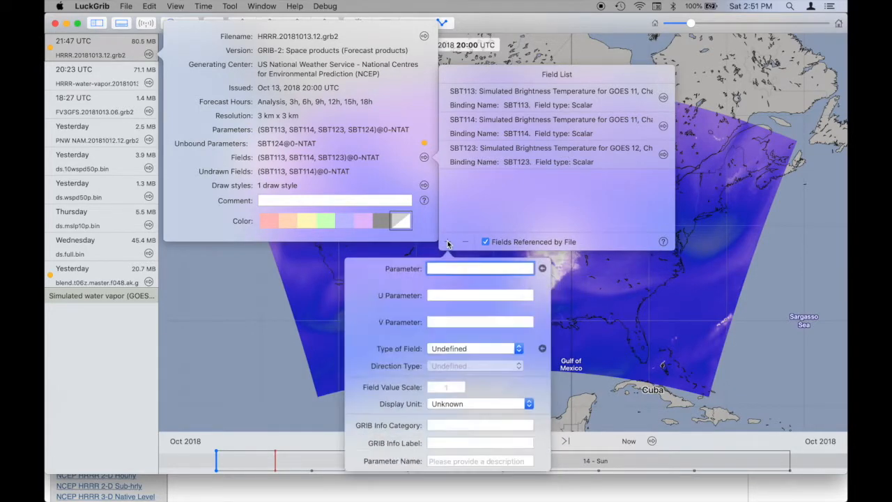
pyautogui.write('SBT124')
pyautogui.press('Tab')
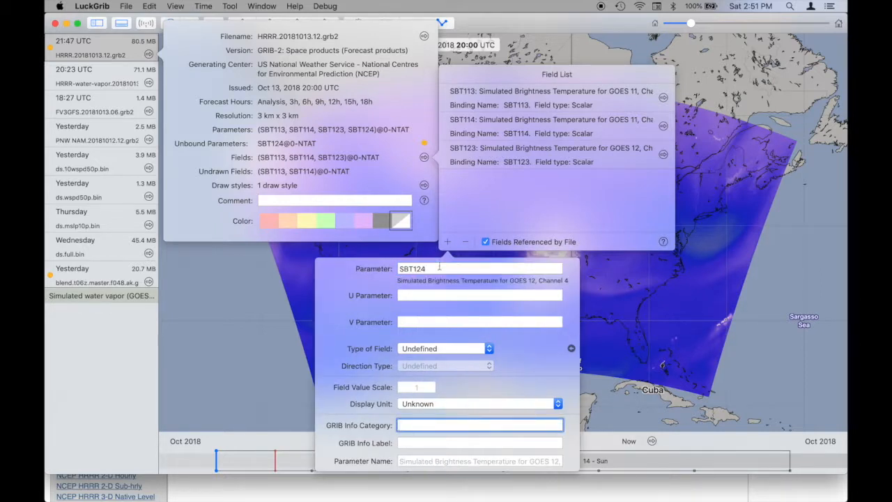
pyautogui.click(438, 349)
pyautogui.click(438, 360)
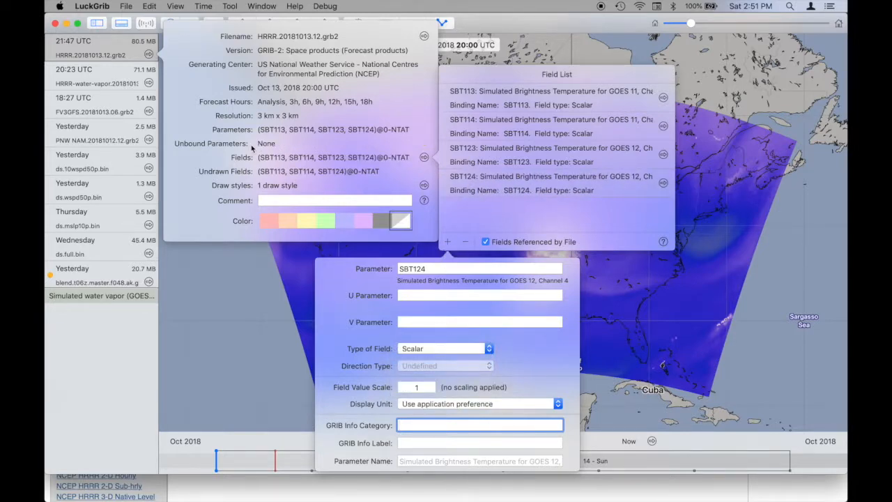
pyautogui.click(449, 225)
pyautogui.click(404, 178)
# Step: Open the HRRR file's draw styles and add a Scalar Image style for SBT113 at every level
pyautogui.click(423, 184)
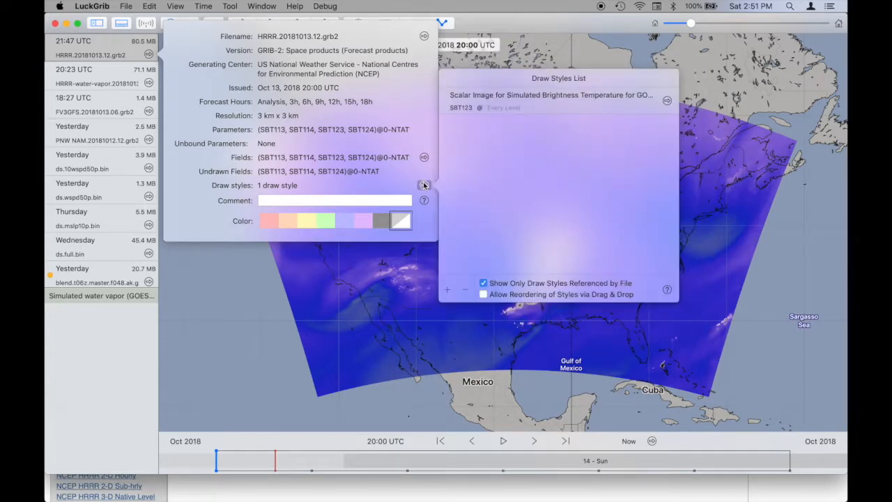
pyautogui.click(447, 290)
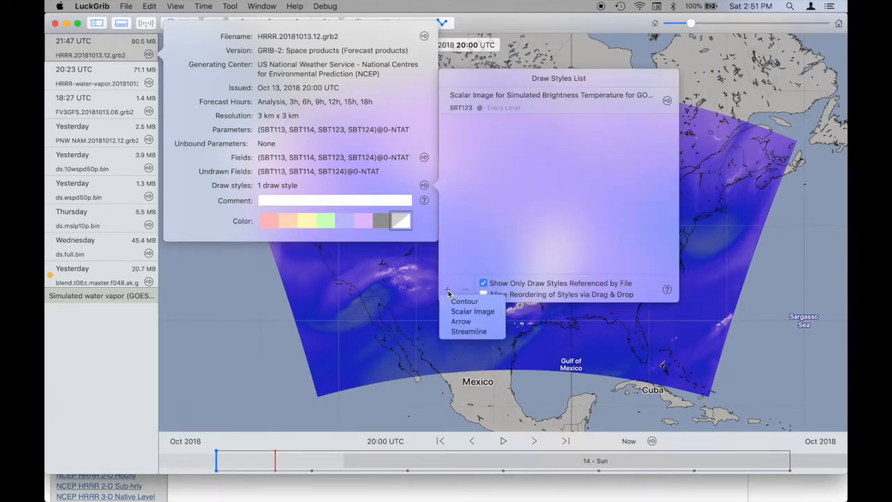
pyautogui.click(453, 315)
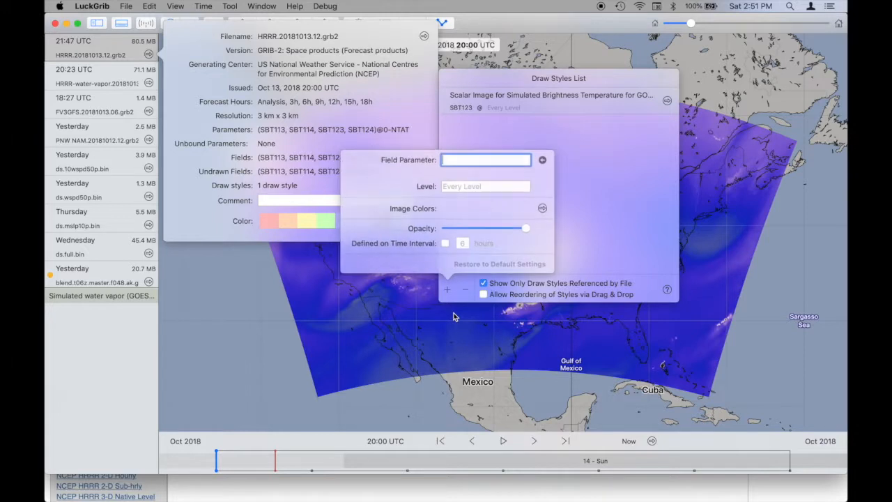
pyautogui.write('SBT1')
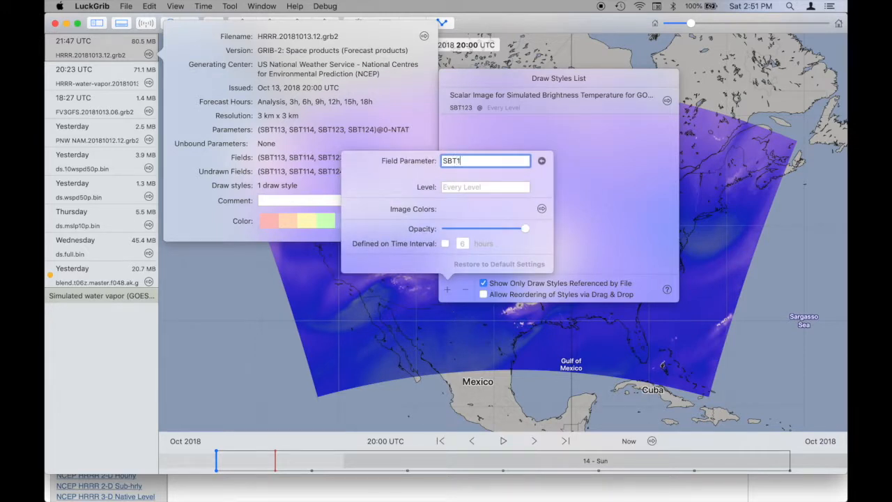
pyautogui.write('13')
pyautogui.press('Tab')
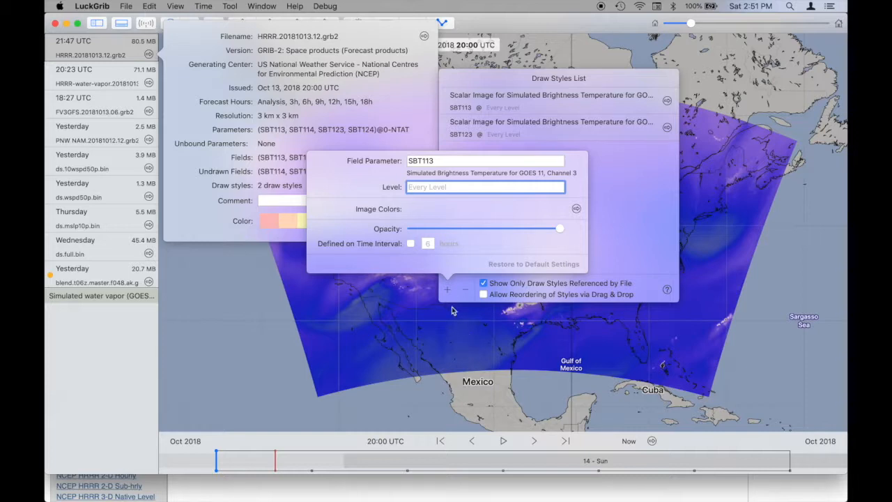
pyautogui.click(447, 290)
# Step: Add a Scalar Image draw style for SBT114 at every level
pyautogui.click(446, 290)
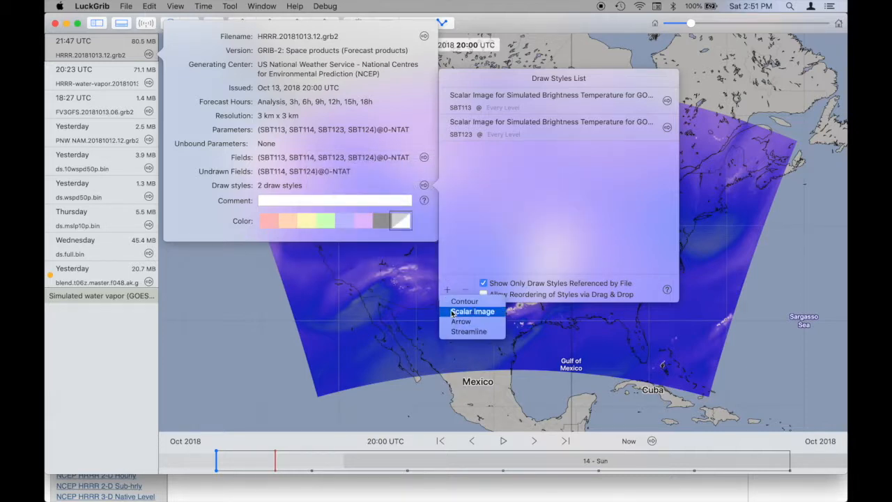
pyautogui.click(453, 315)
pyautogui.write('SBT114')
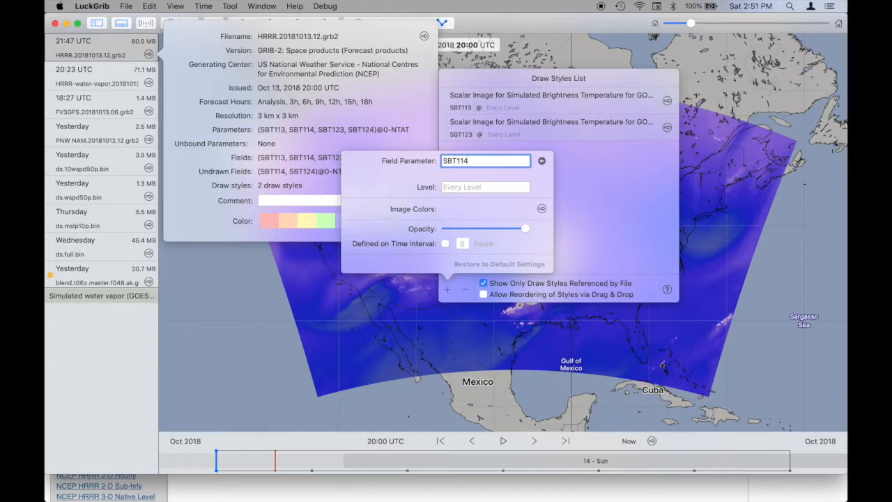
pyautogui.press('Tab')
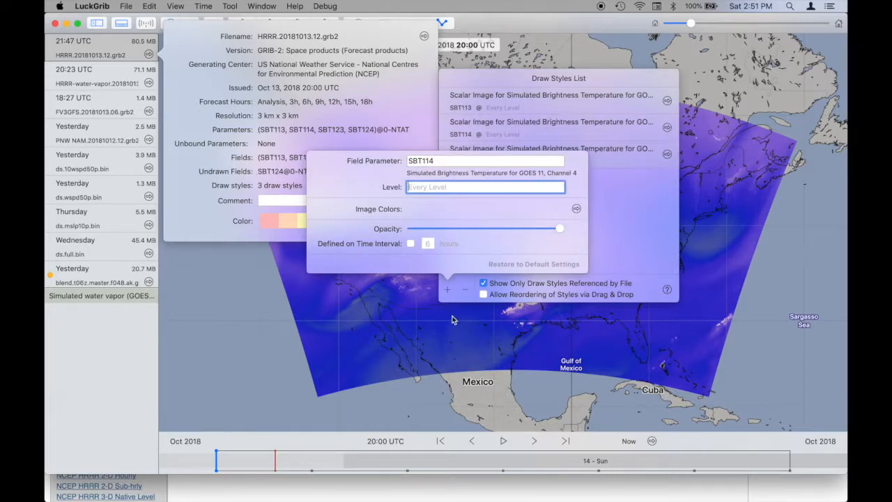
pyautogui.click(449, 289)
# Step: Add a Scalar Image draw style for SBT124 at every level
pyautogui.click(449, 289)
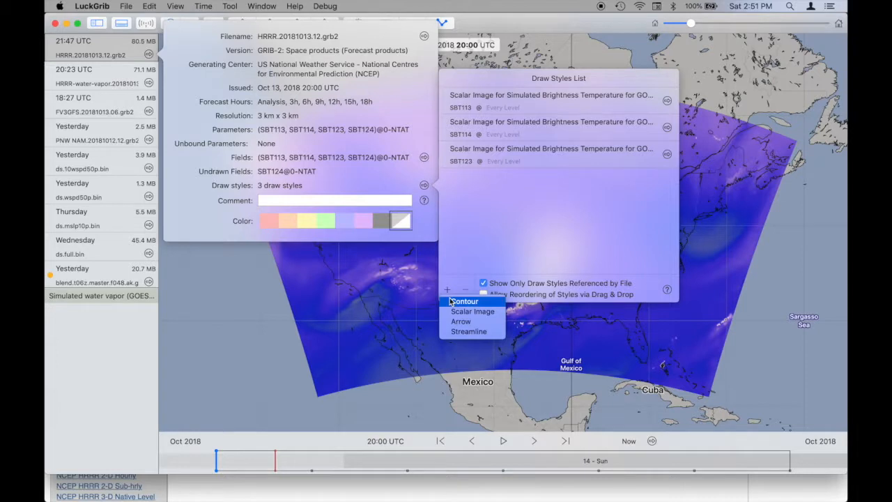
pyautogui.click(452, 315)
pyautogui.write('SBT124')
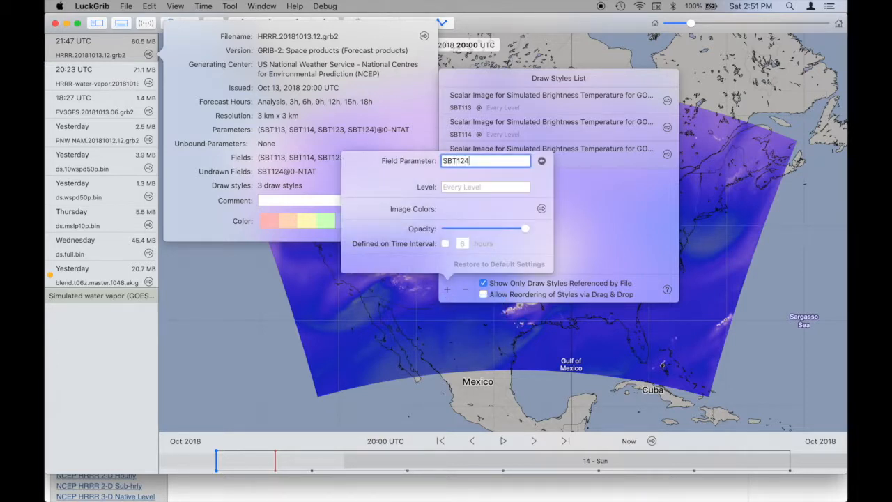
pyautogui.press('Tab')
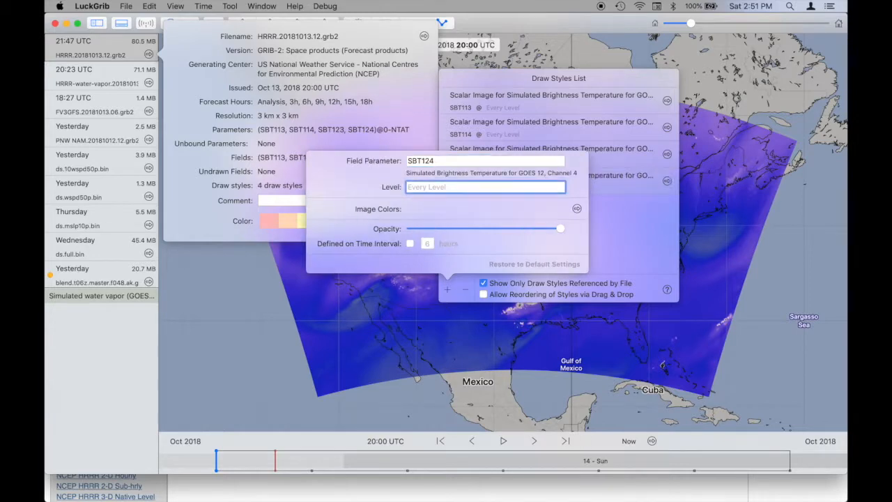
pyautogui.click(448, 290)
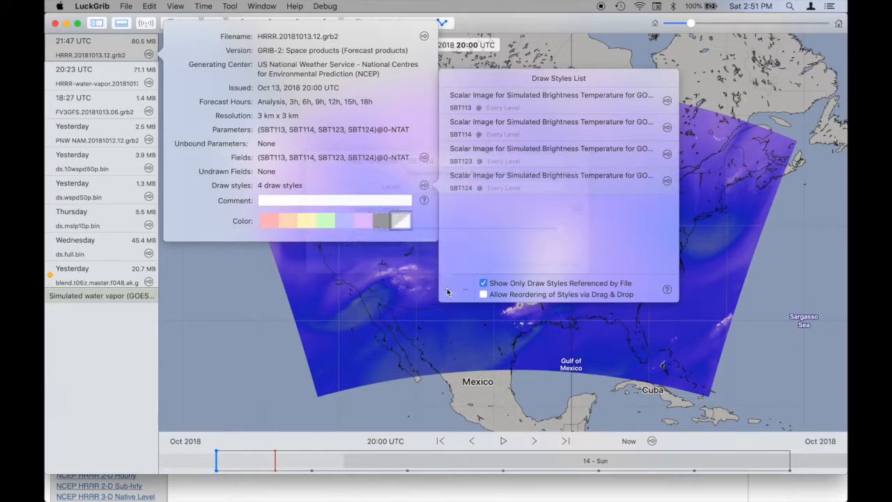
# Step: Close the HRRR file's information and open the draw styles editor as a detached window over the map
pyautogui.click(667, 101)
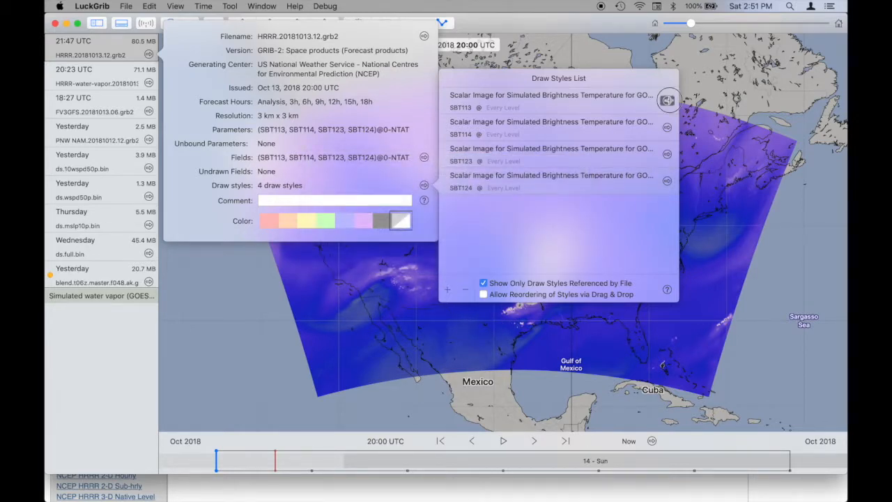
pyautogui.click(629, 128)
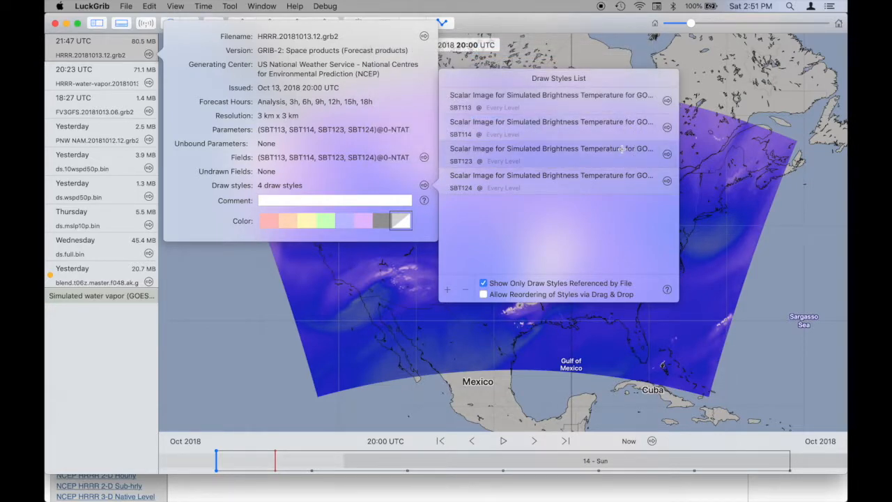
pyautogui.click(754, 230)
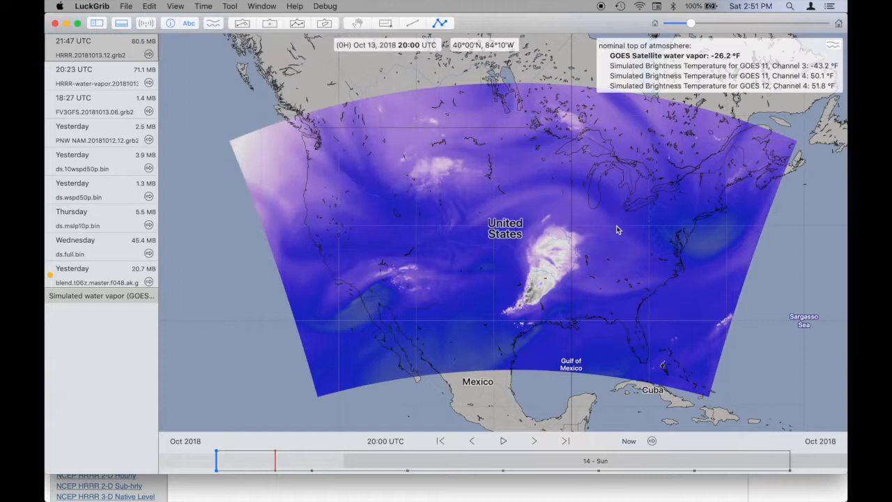
pyautogui.click(245, 25)
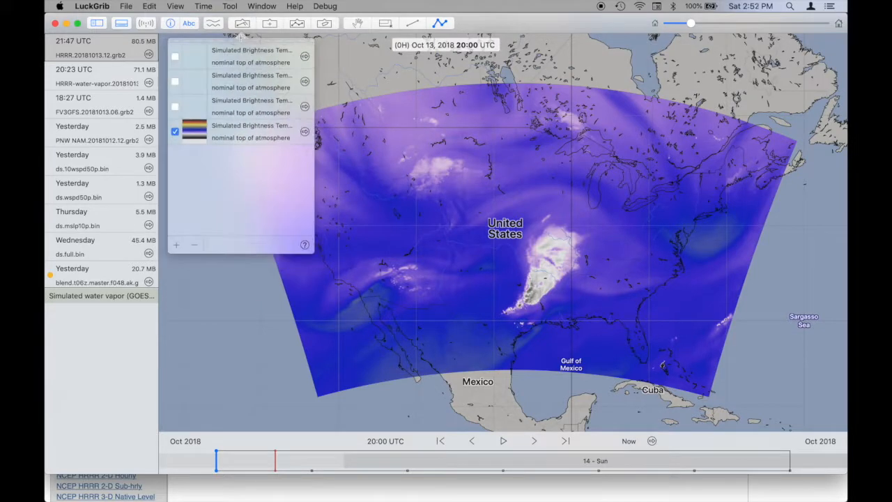
pyautogui.moveTo(243, 46)
pyautogui.mouseDown()
pyautogui.moveTo(248, 151)
pyautogui.moveTo(236, 215)
pyautogui.mouseUp()
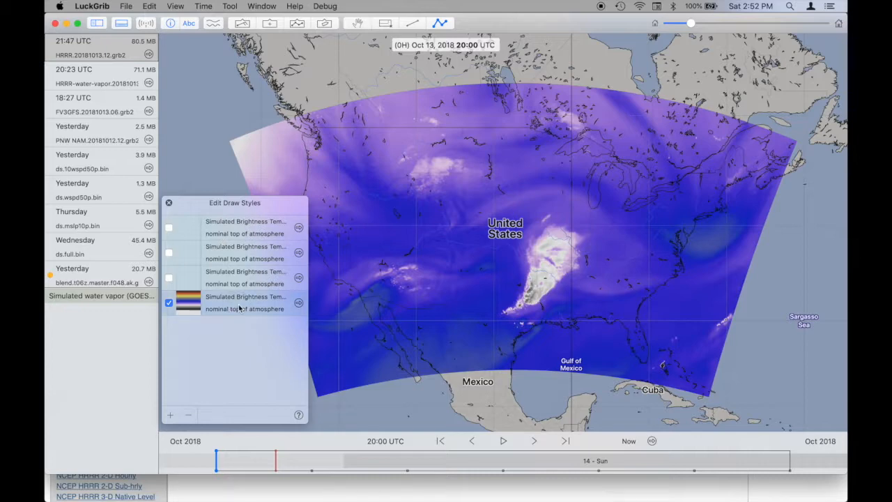
# Step: Store the SBT123 water vapor style's color scale as a swatch in the image colors palette
pyautogui.click(299, 304)
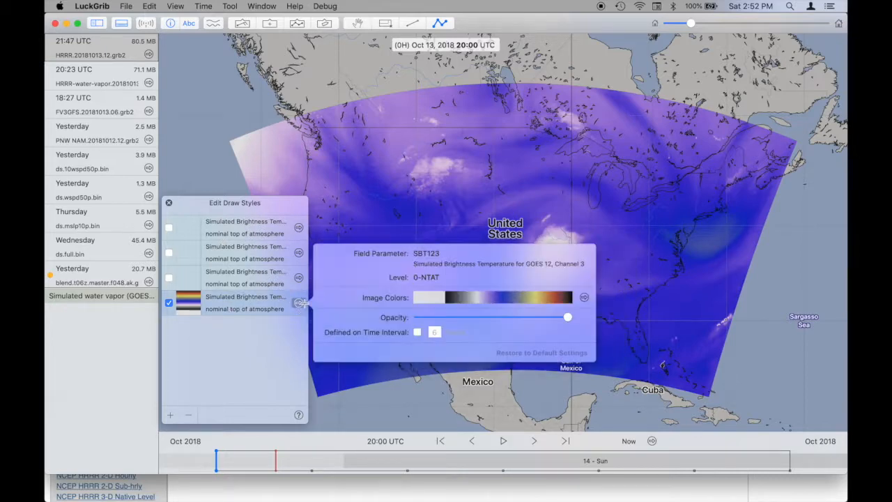
pyautogui.click(585, 297)
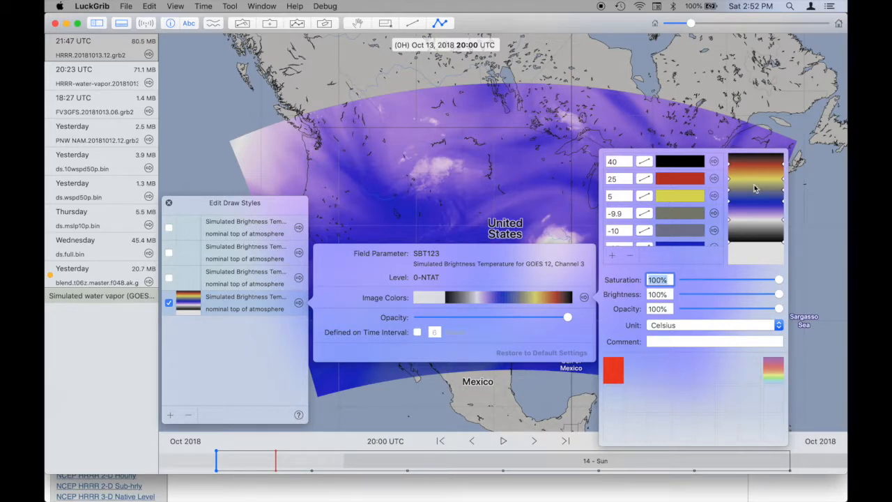
pyautogui.moveTo(755, 189); pyautogui.dragTo(706, 377)
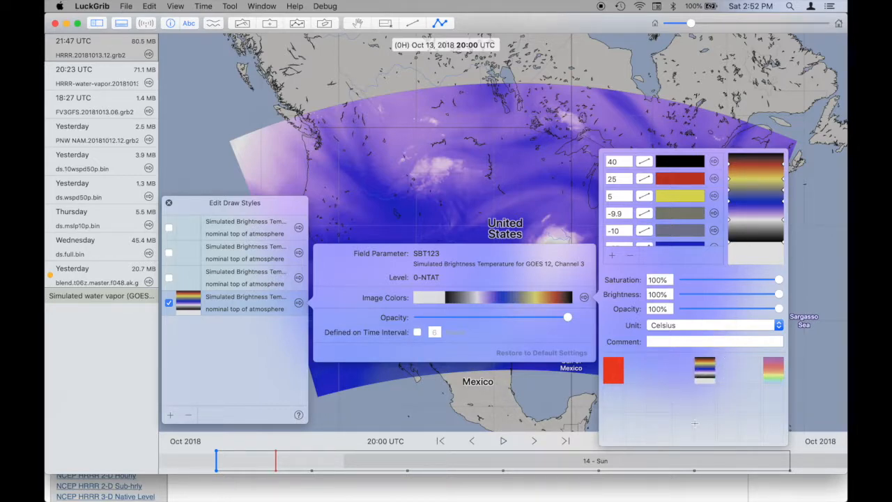
# Step: Set the opacity of the SBT123 style's color scale to 60% and update its stored swatch in the palette with it
pyautogui.click(585, 335)
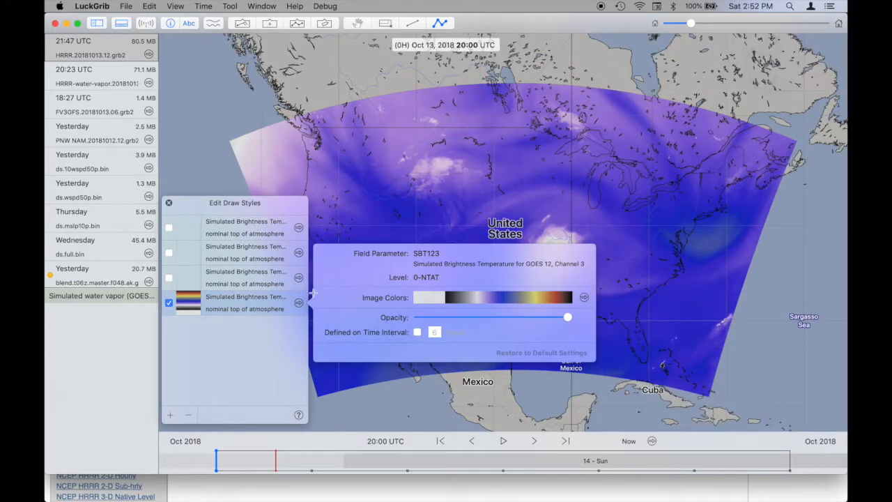
pyautogui.click(584, 298)
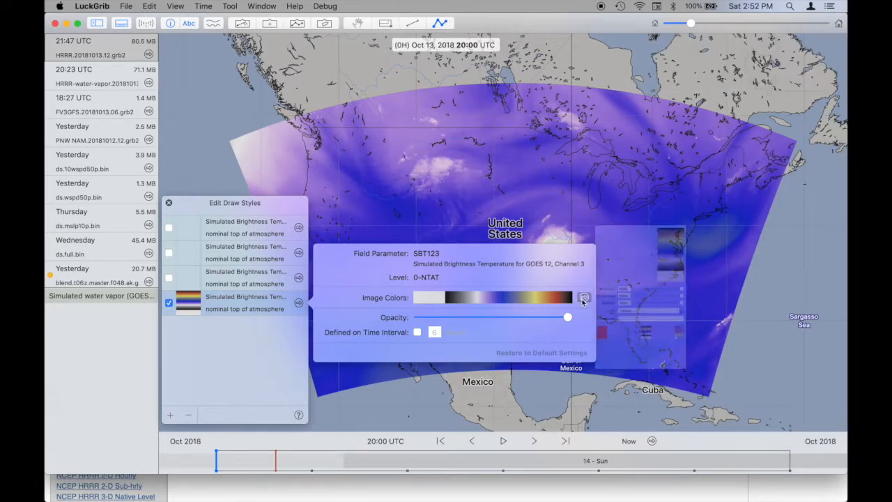
pyautogui.click(669, 309)
pyautogui.write('60')
pyautogui.press('Return')
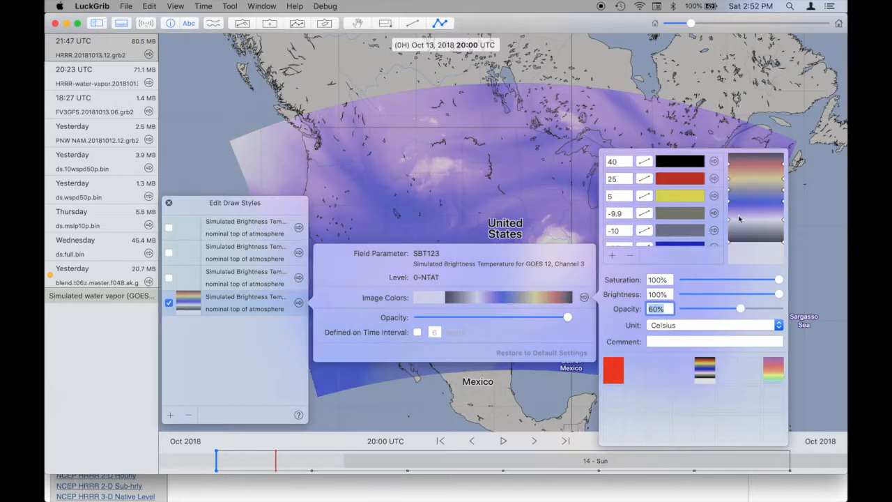
pyautogui.moveTo(705, 370); pyautogui.dragTo(704, 379)
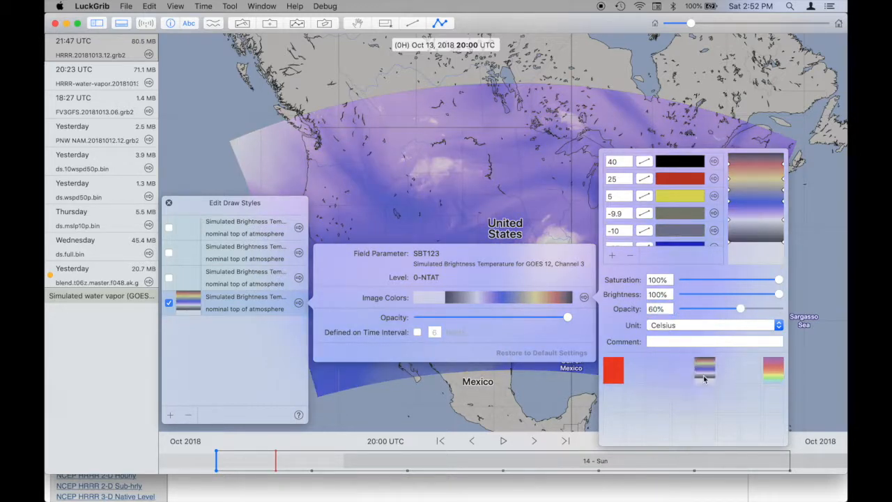
# Step: Display the SBT113 draw style on the map and apply the stored water vapor swatch to its image colors
pyautogui.click(255, 276)
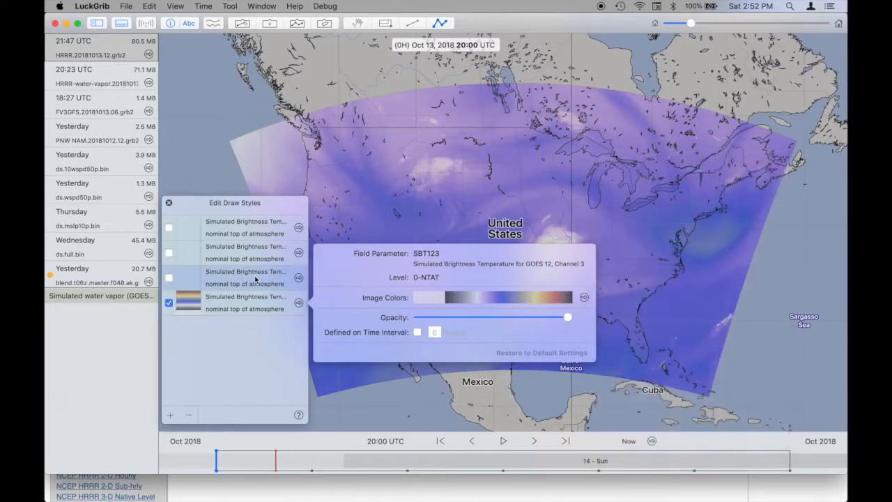
pyautogui.click(169, 278)
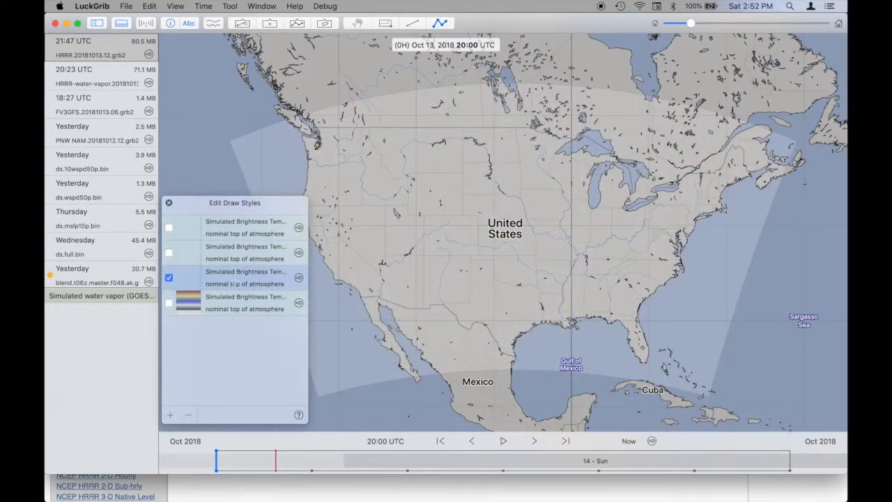
pyautogui.click(299, 277)
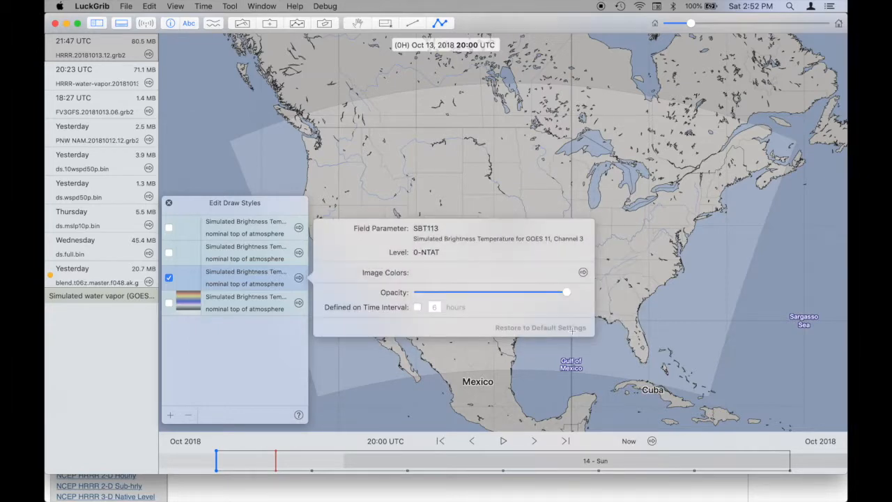
pyautogui.click(583, 272)
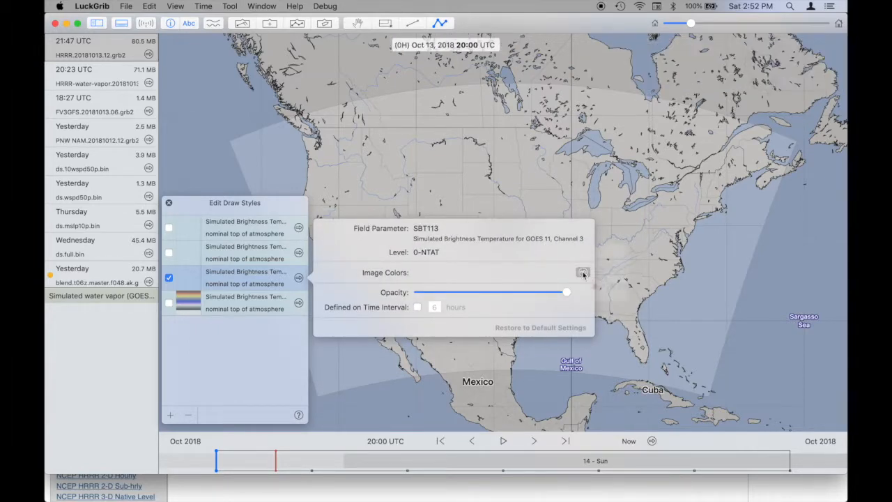
pyautogui.moveTo(705, 341); pyautogui.dragTo(743, 204)
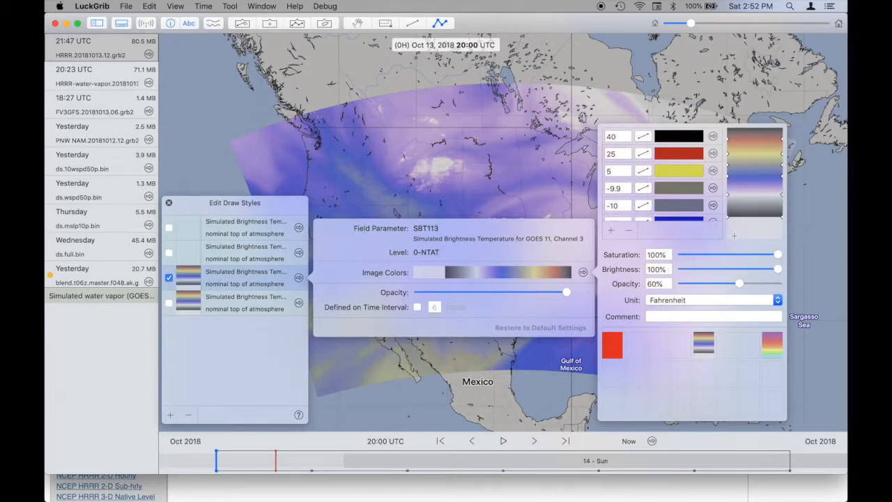
pyautogui.click(569, 320)
# Step: Display the SBT114 draw style instead of SBT113 and apply the stored water vapor swatch to its image colors
pyautogui.click(224, 257)
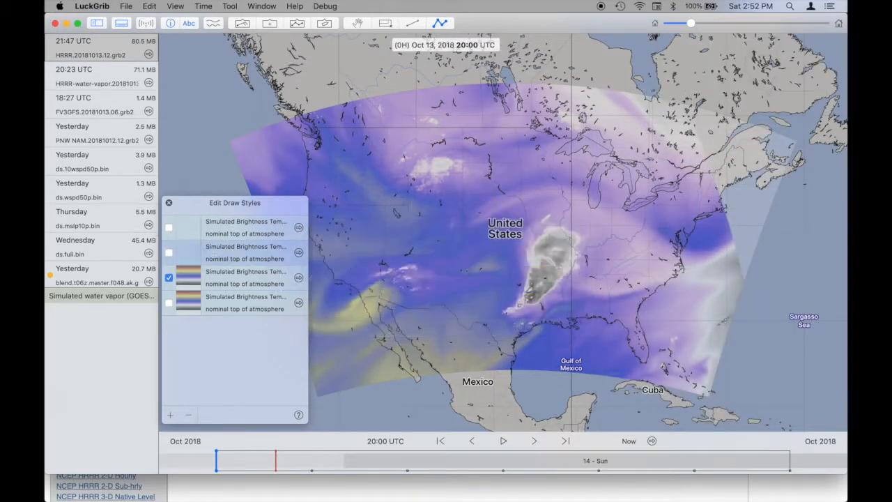
pyautogui.click(169, 278)
pyautogui.click(168, 253)
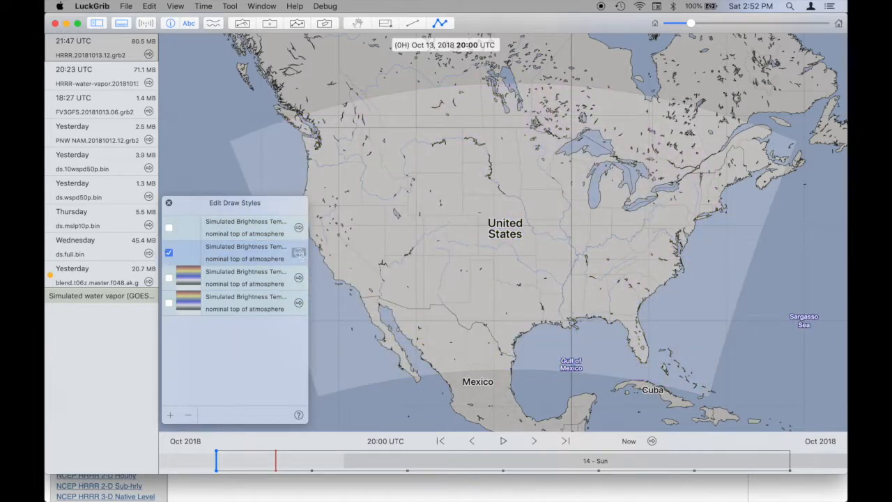
pyautogui.click(299, 253)
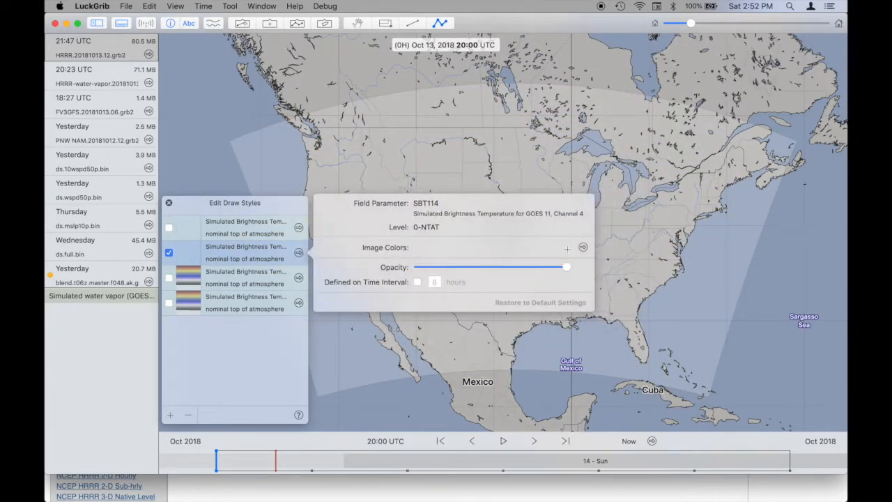
pyautogui.click(583, 247)
pyautogui.moveTo(706, 324); pyautogui.dragTo(744, 189)
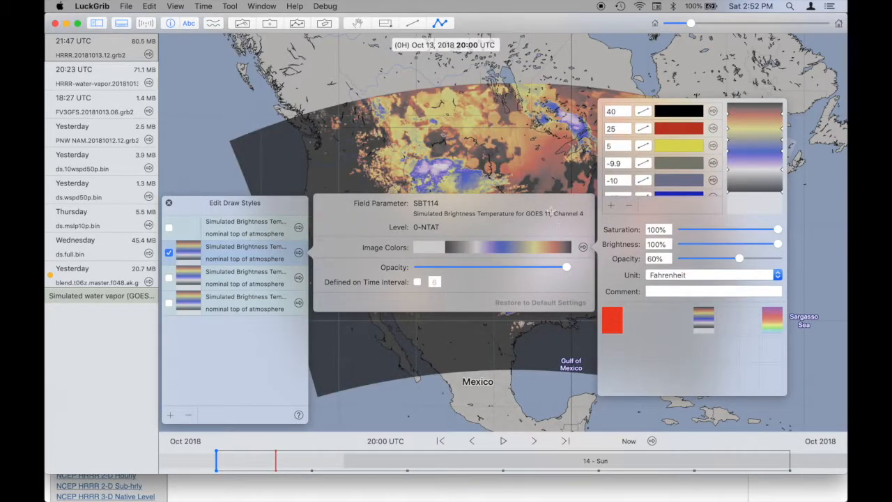
pyautogui.click(535, 159)
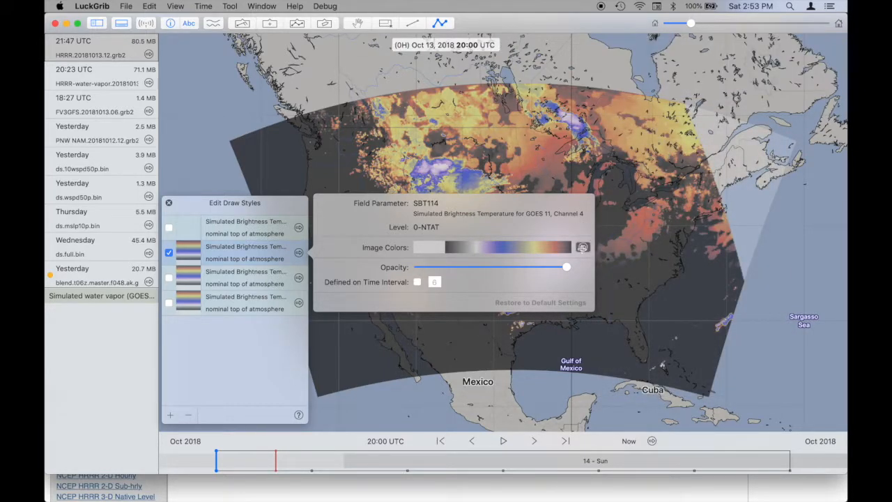
# Step: Set the unit of the SBT114 style's color scale to Celsius
pyautogui.click(583, 248)
pyautogui.click(705, 276)
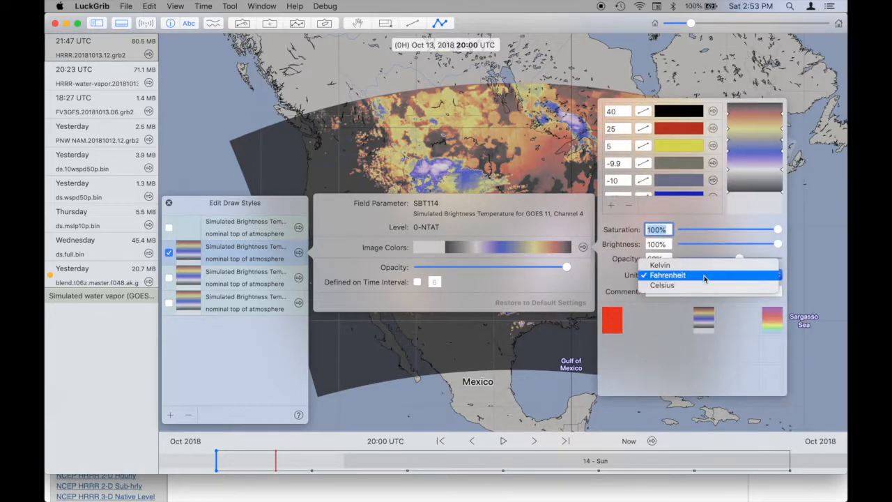
pyautogui.click(705, 286)
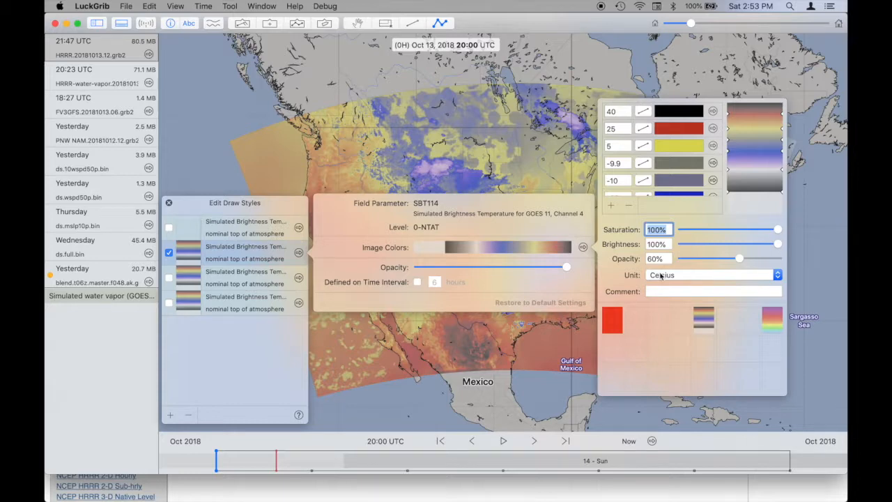
# Step: Set the unit of the SBT113 style's color scale to Celsius
pyautogui.click(244, 279)
pyautogui.click(299, 278)
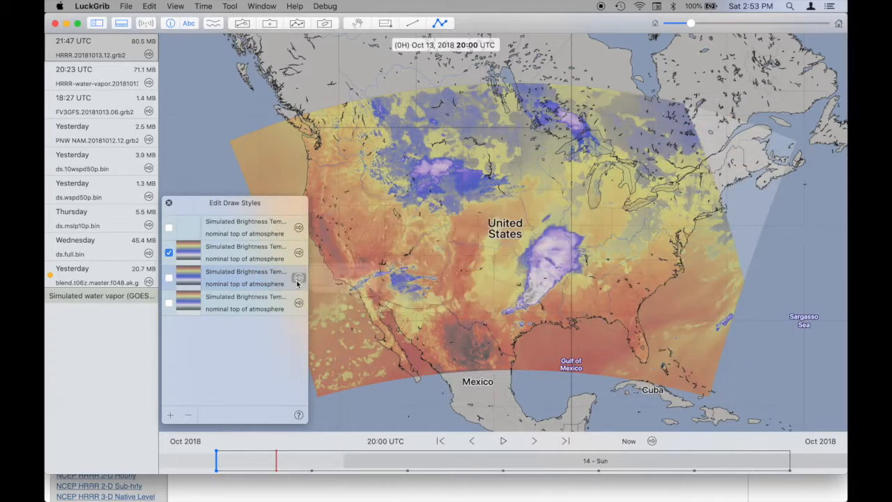
pyautogui.click(583, 272)
pyautogui.click(690, 300)
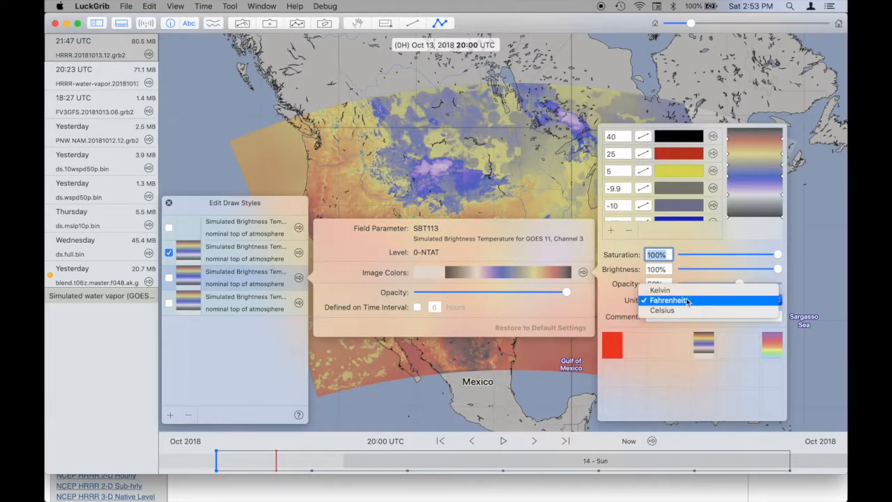
pyautogui.click(688, 309)
# Step: Check the unit used by the SBT123 style's color scale
pyautogui.click(282, 308)
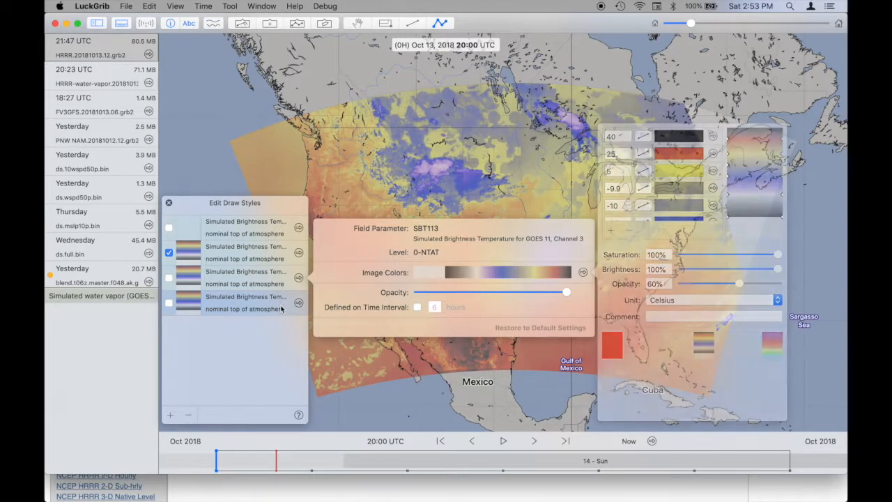
pyautogui.click(298, 303)
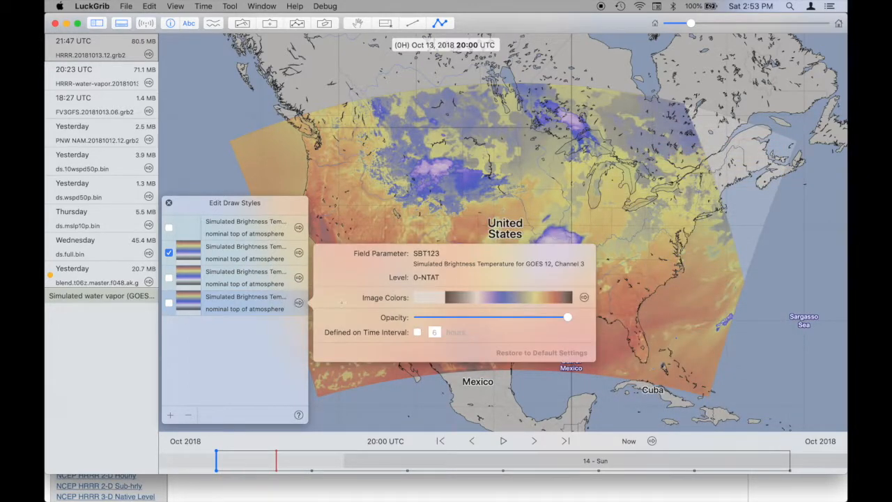
pyautogui.click(584, 298)
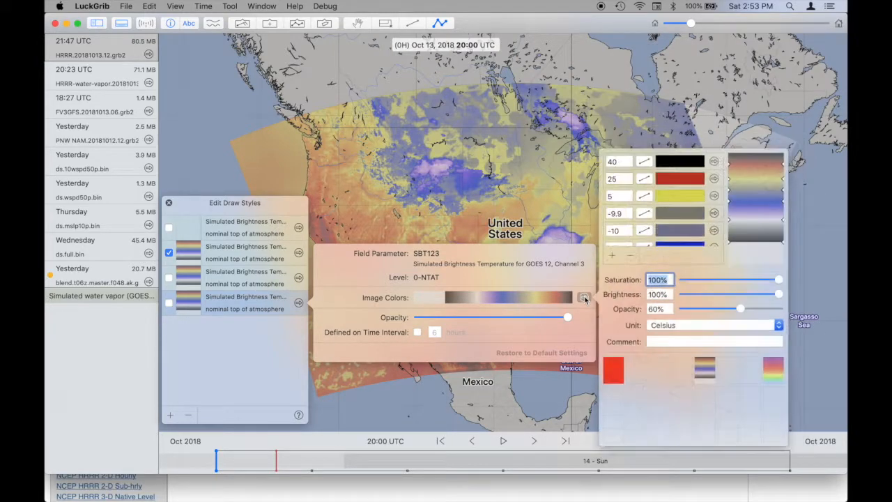
# Step: Display the SBT124 draw style instead of SBT114 and apply the stored water vapor swatch to its image colors
pyautogui.click(272, 225)
pyautogui.click(169, 252)
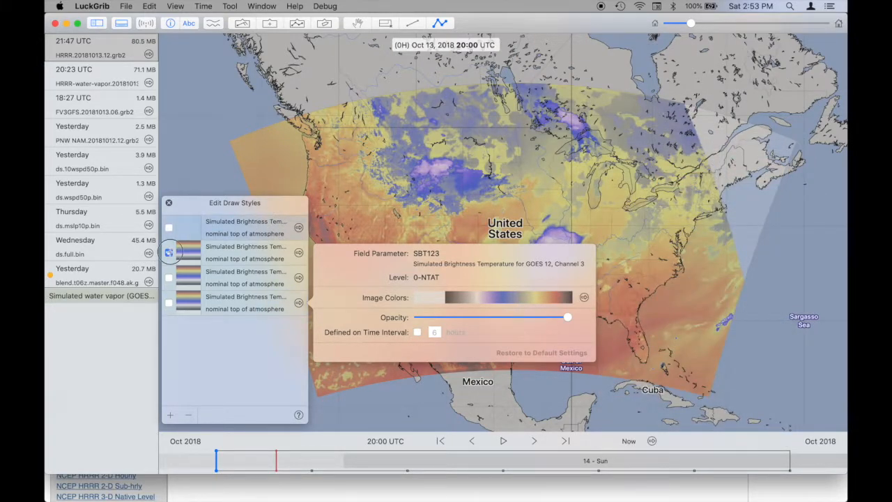
pyautogui.click(169, 227)
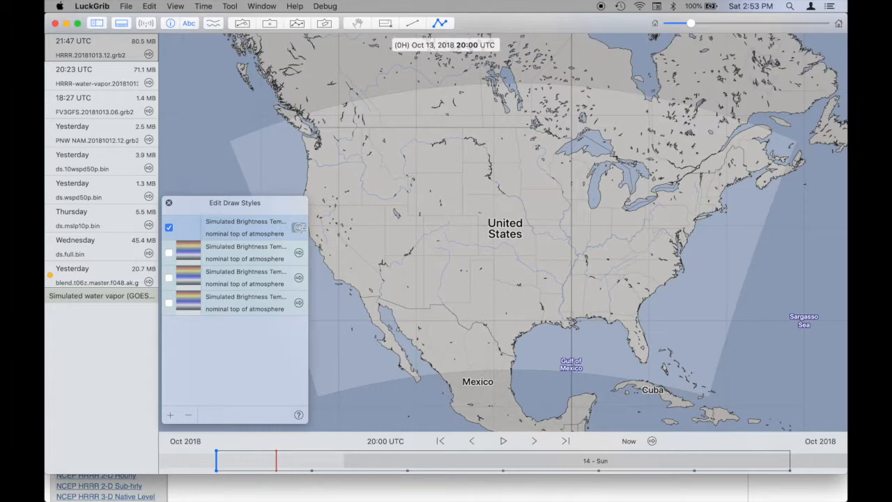
pyautogui.click(298, 227)
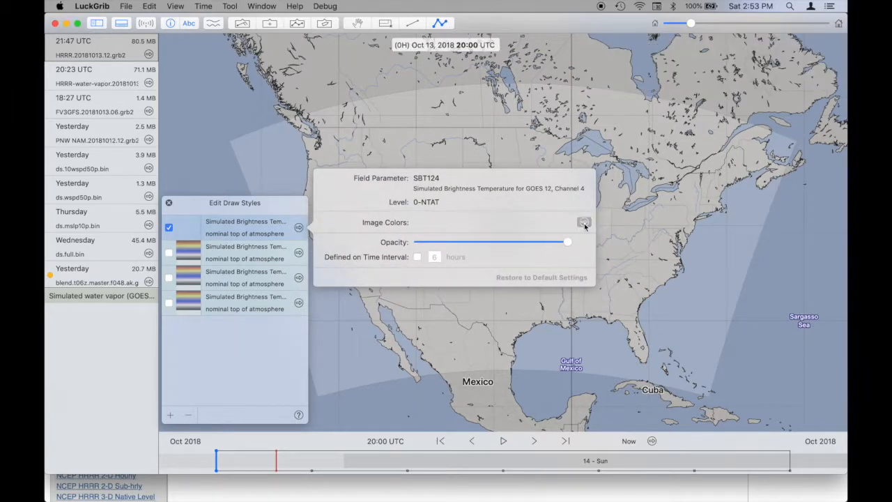
pyautogui.click(584, 224)
pyautogui.moveTo(705, 293); pyautogui.dragTo(753, 136)
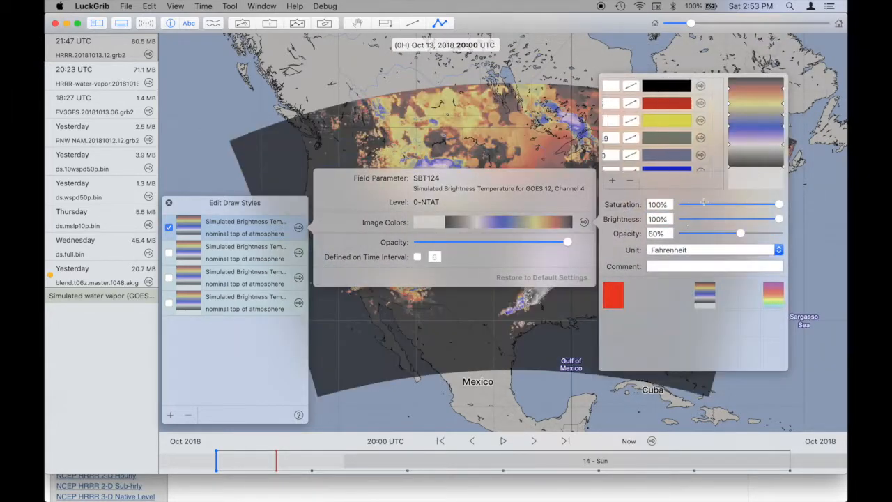
# Step: Set the unit of the SBT124 style's color scale to Celsius and close its style settings
pyautogui.click(674, 249)
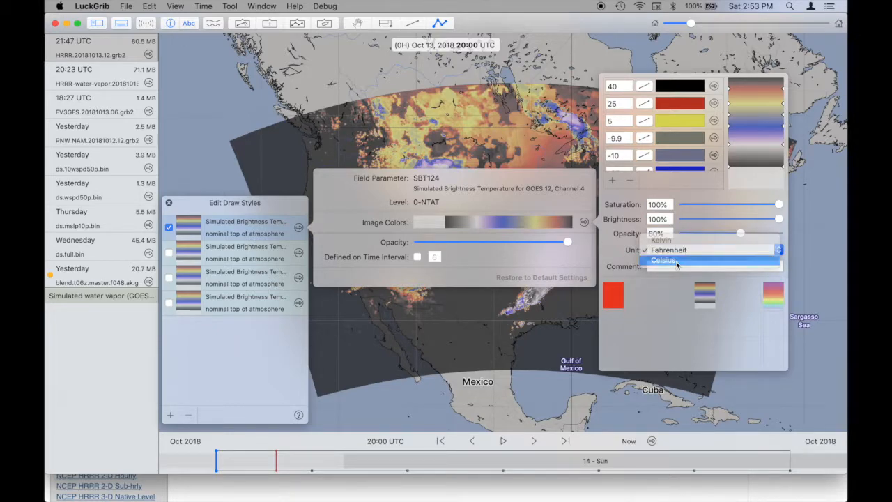
pyautogui.click(676, 260)
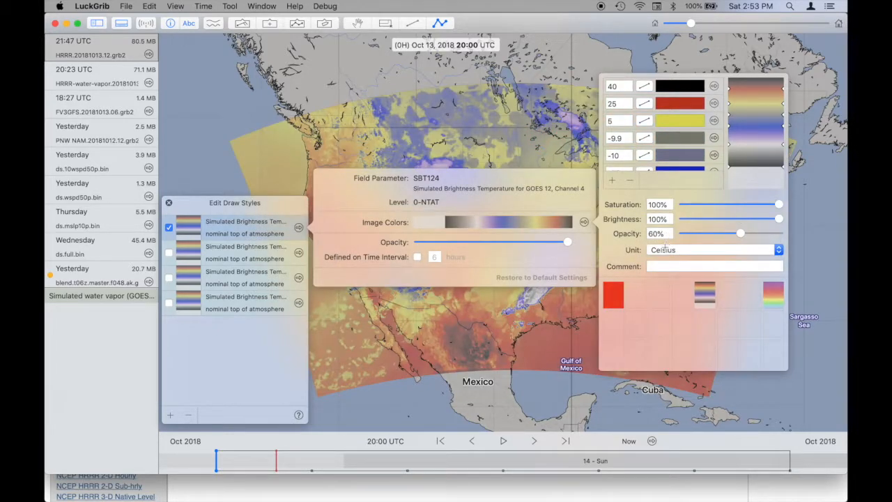
pyautogui.click(530, 336)
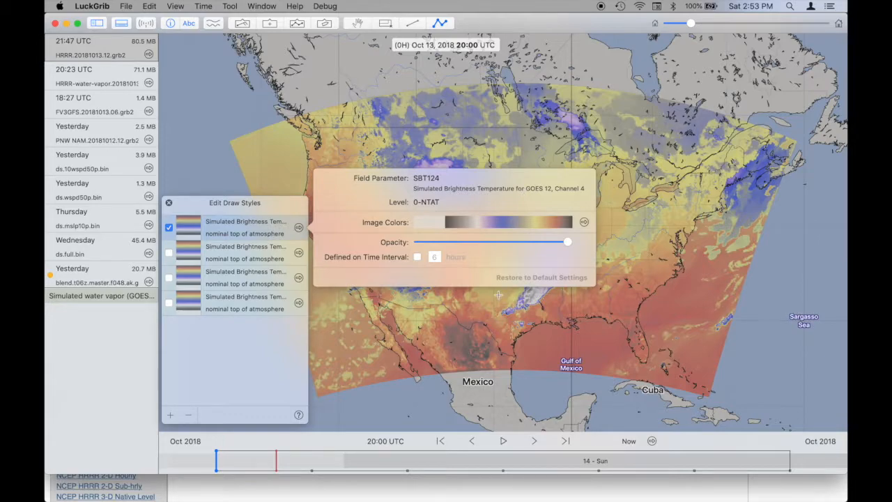
pyautogui.click(500, 326)
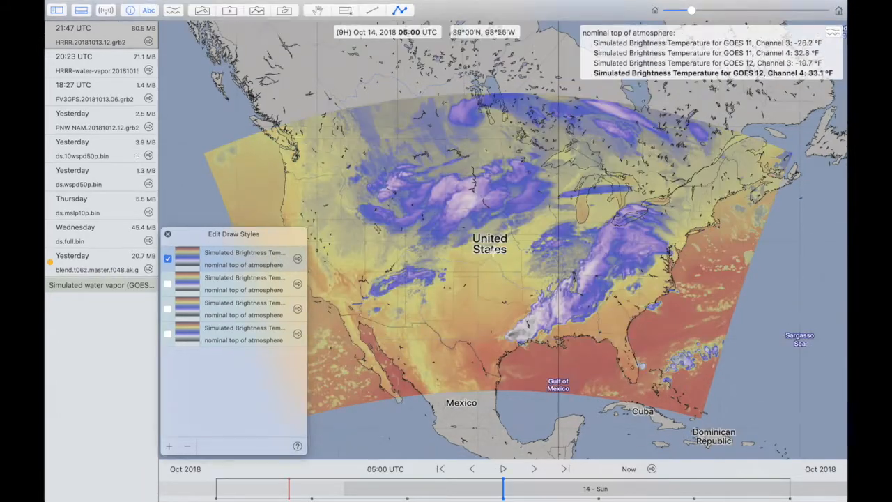
# Step: Set the GRIB info category of the SBT113 field in HRRR.20181013.12.grb2 to "GOES West"
pyautogui.scroll(5, 493, 249)
pyautogui.scroll(-2, 493, 249)
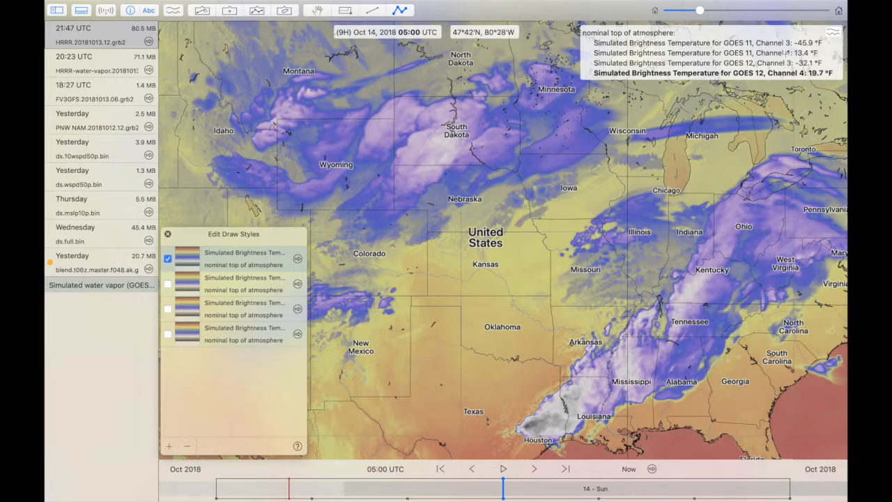
pyautogui.click(149, 43)
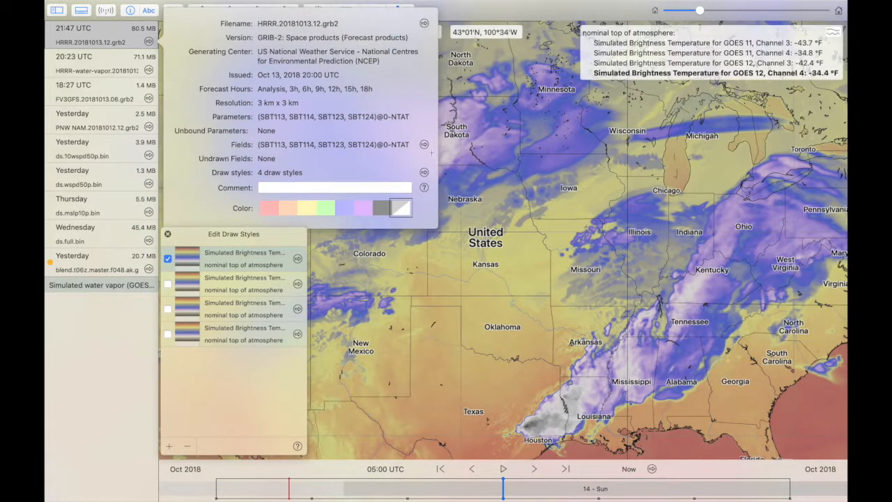
pyautogui.click(424, 144)
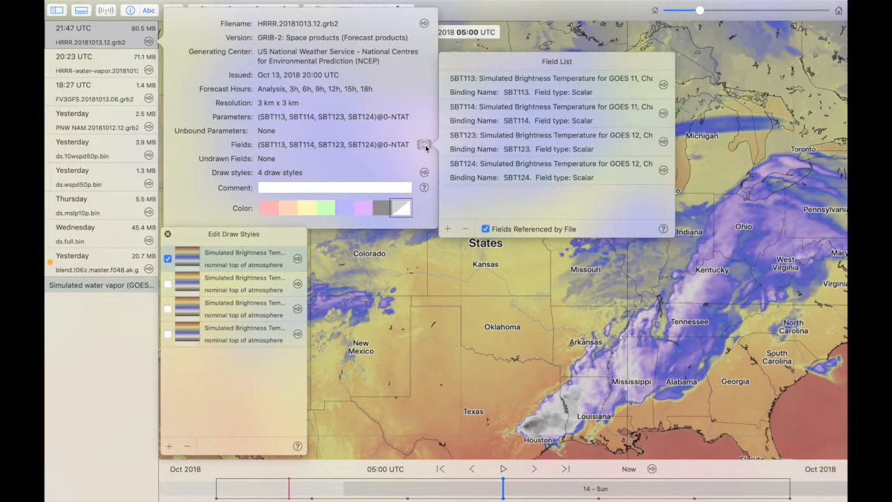
pyautogui.click(664, 84)
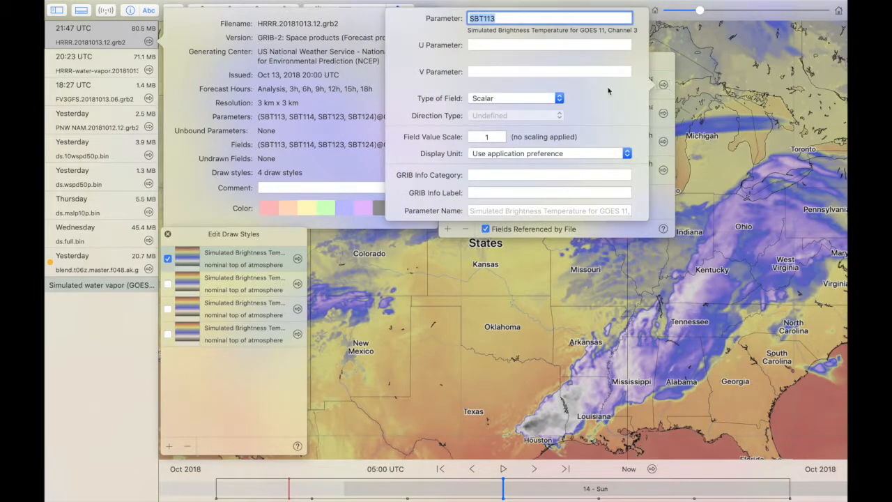
pyautogui.click(501, 174)
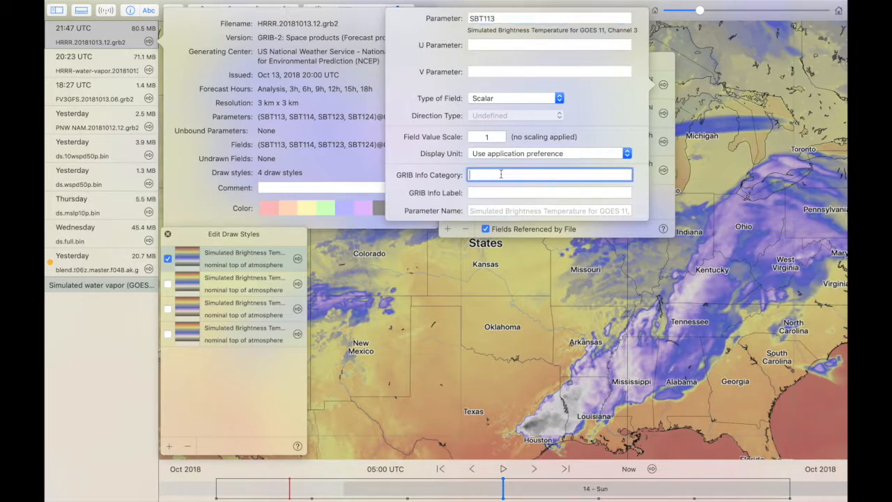
pyautogui.write('GOES West')
pyautogui.press('Tab')
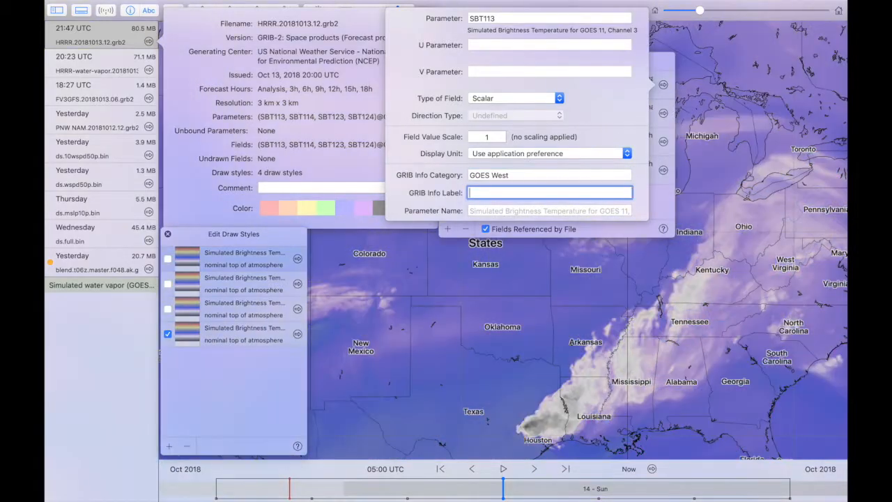
# Step: Set the GRIB info label of the SBT113 field to "water vapor"
pyautogui.write('water vapor')
pyautogui.press('Return')
# Step: Set the SBT114 field's GRIB info category to "GOES West" and its GRIB info label to "longwave"
pyautogui.click(664, 114)
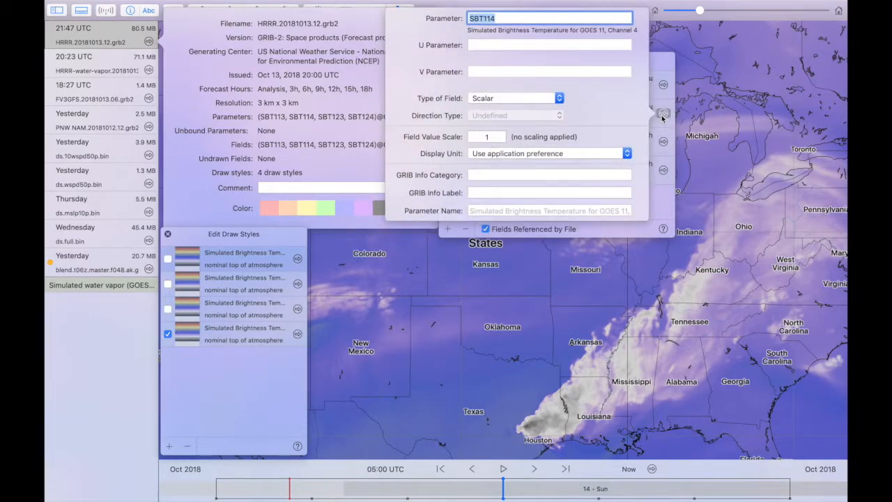
pyautogui.click(569, 174)
pyautogui.write('GOES')
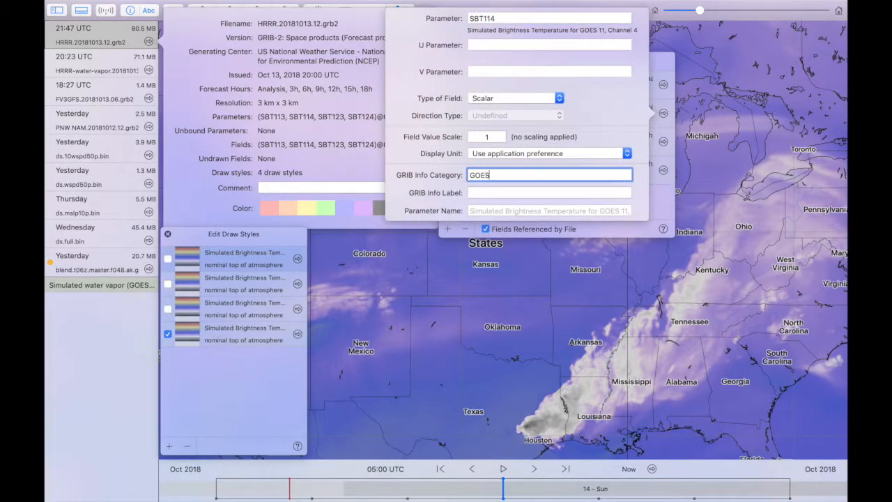
pyautogui.write(' West')
pyautogui.press('Tab')
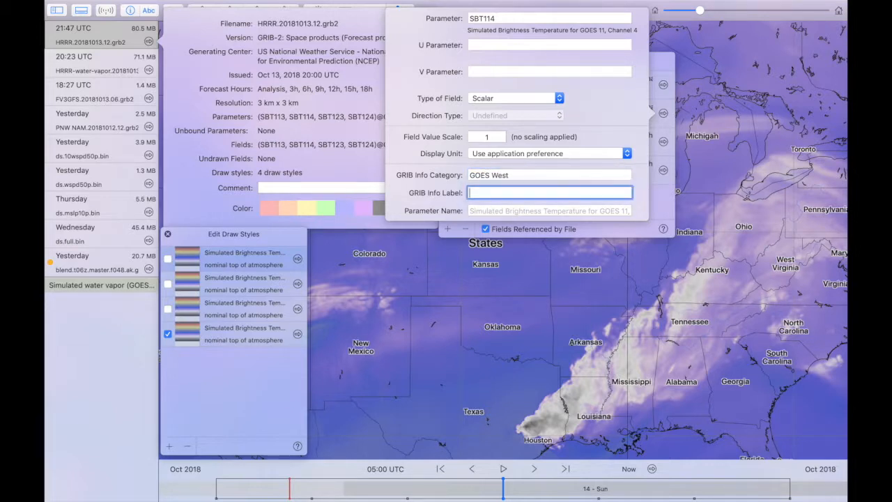
pyautogui.write('gwave')
pyautogui.press('Return')
# Step: Set the SBT123 field's GRIB info category to "GOES East" and its GRIB info label to "water vapor"
pyautogui.click(663, 142)
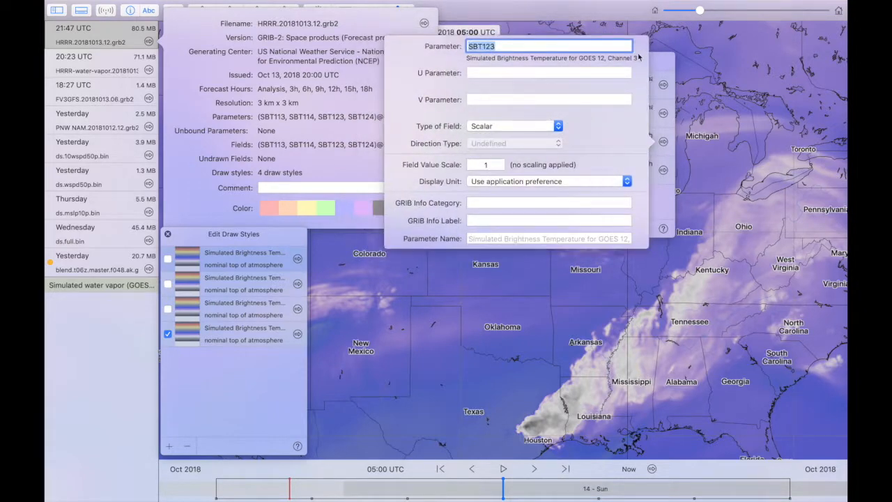
pyautogui.click(530, 204)
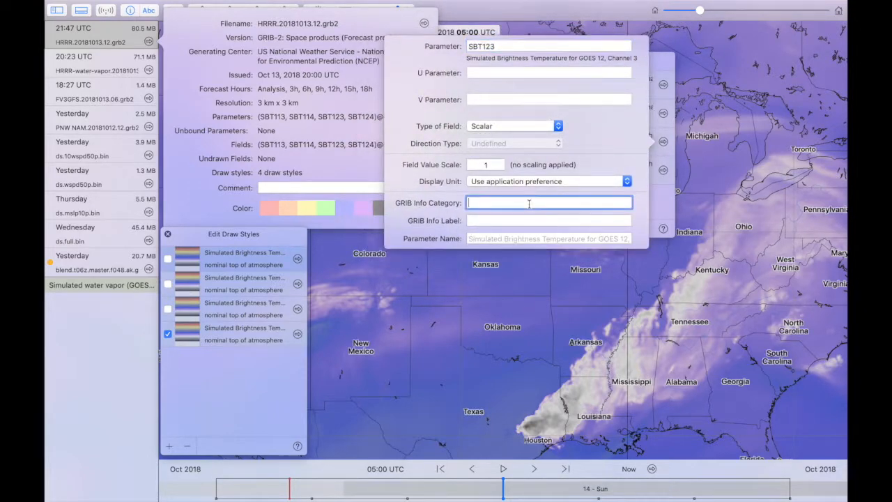
pyautogui.write('GOES East')
pyautogui.press('Tab')
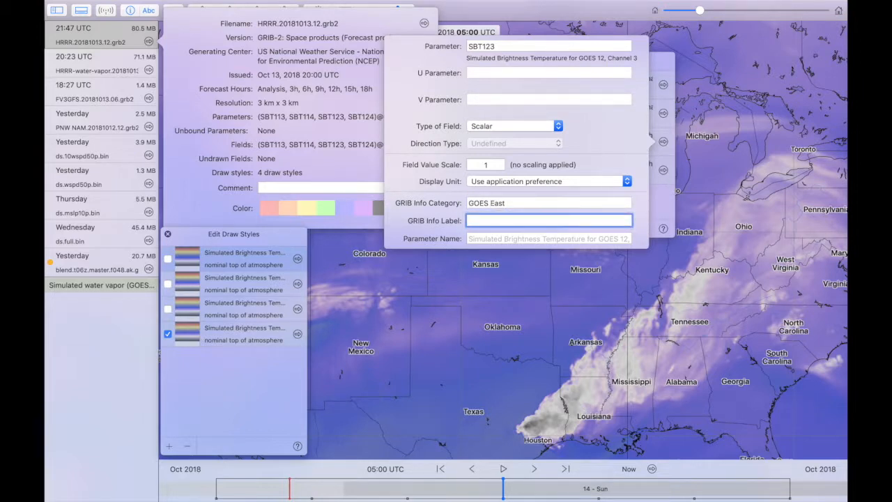
pyautogui.write('water vapor')
pyautogui.press('Return')
# Step: Set the SBT124 field's GRIB info category to "GOES East" and label to "longwave", and close the file information
pyautogui.click(664, 170)
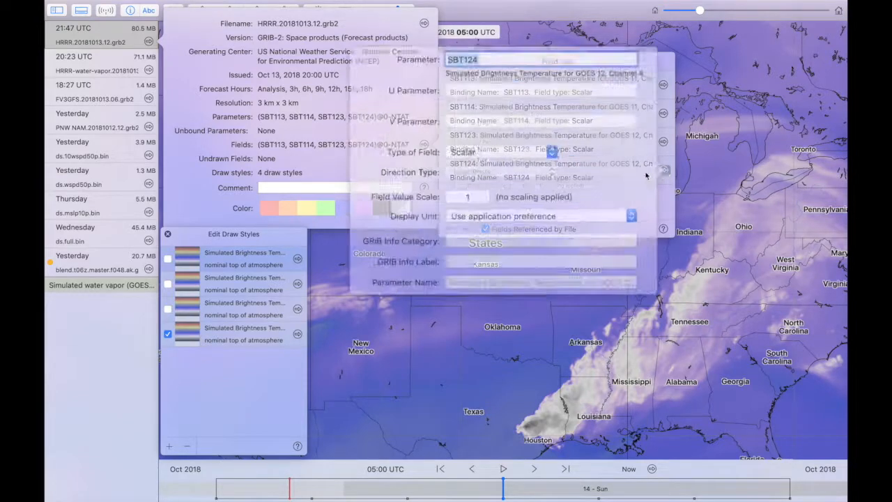
pyautogui.click(511, 231)
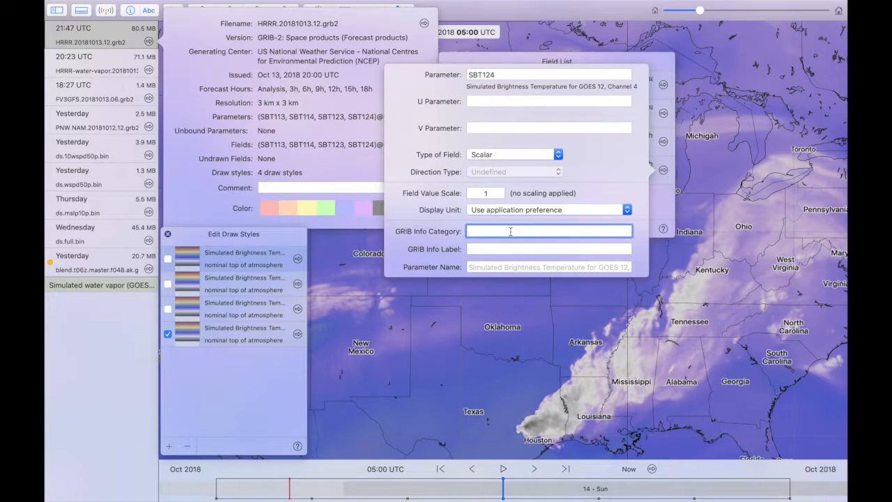
pyautogui.write('GOES East')
pyautogui.press('Tab')
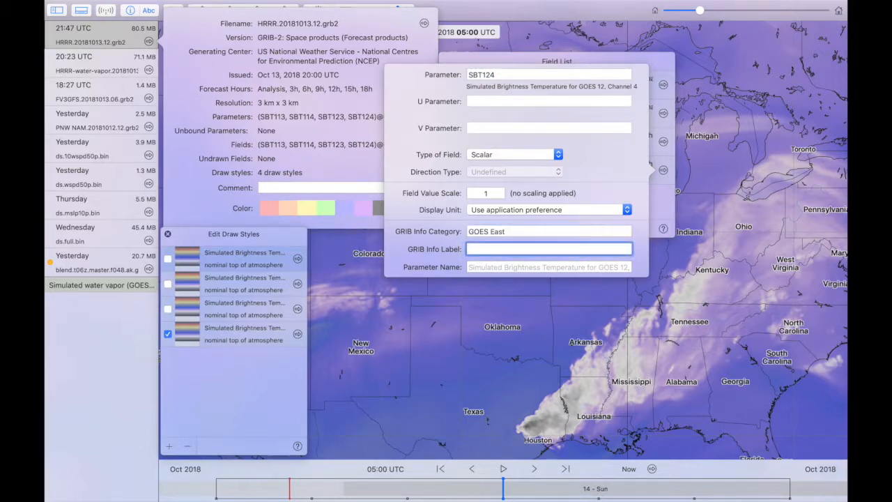
pyautogui.write('longwave')
pyautogui.press('Return')
pyautogui.click(712, 247)
pyautogui.click(713, 247)
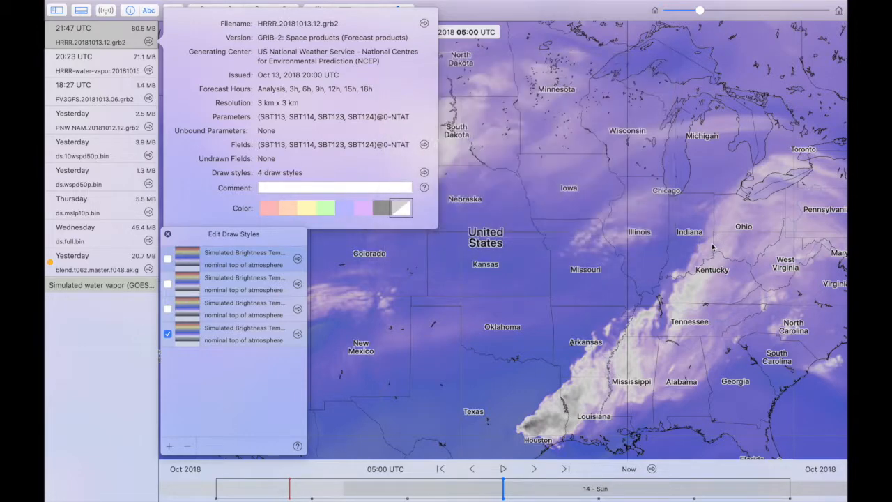
pyautogui.click(713, 247)
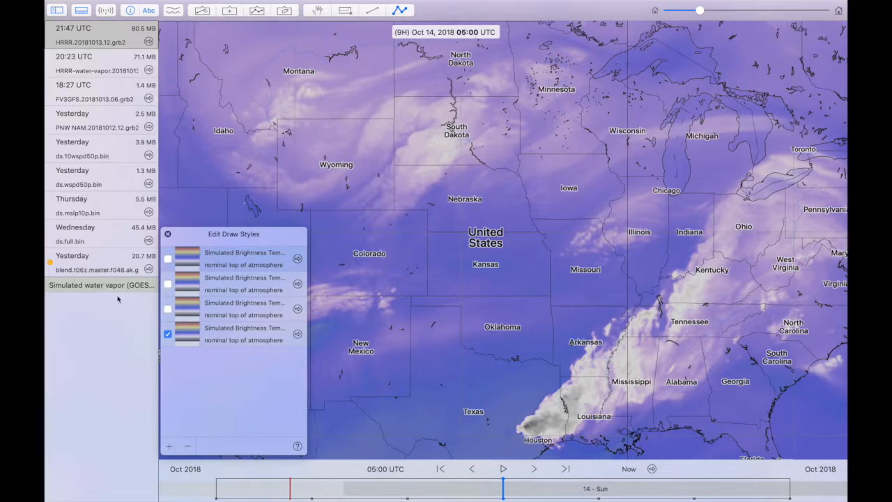
# Step: Display only the SBT124 draw style in place of the water vapor one and check which parameter it draws
pyautogui.click(167, 259)
pyautogui.click(167, 334)
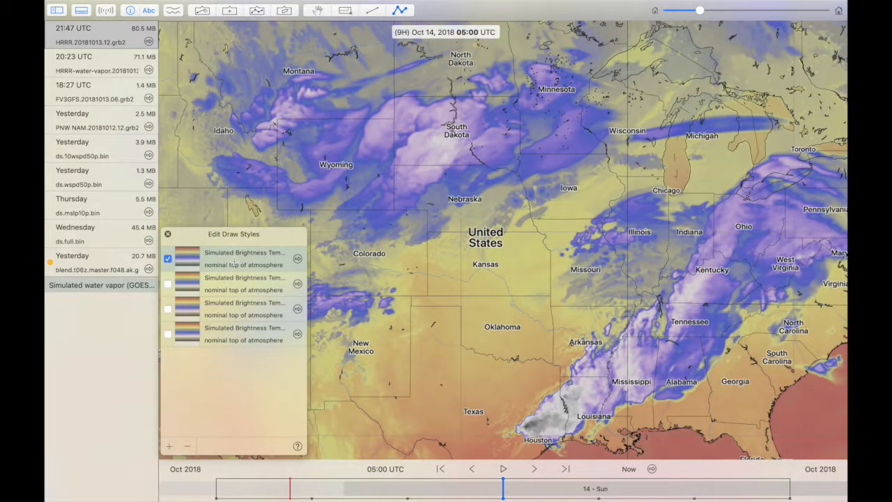
pyautogui.click(297, 260)
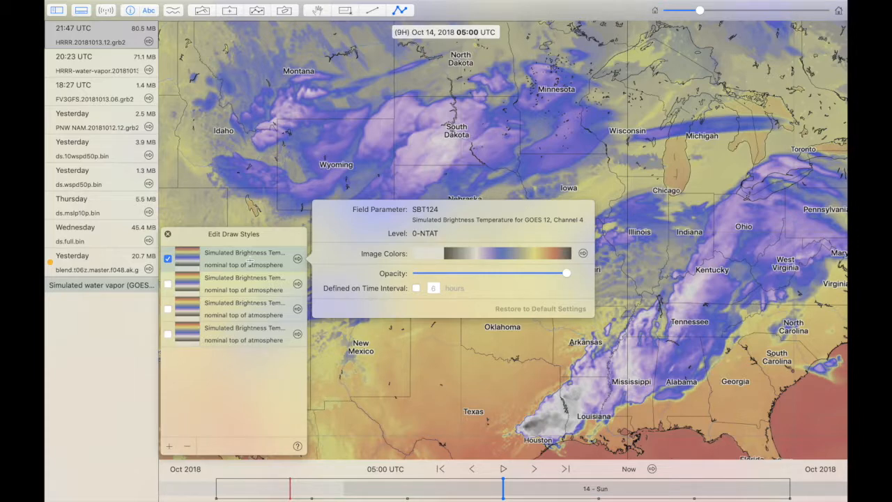
pyautogui.click(249, 262)
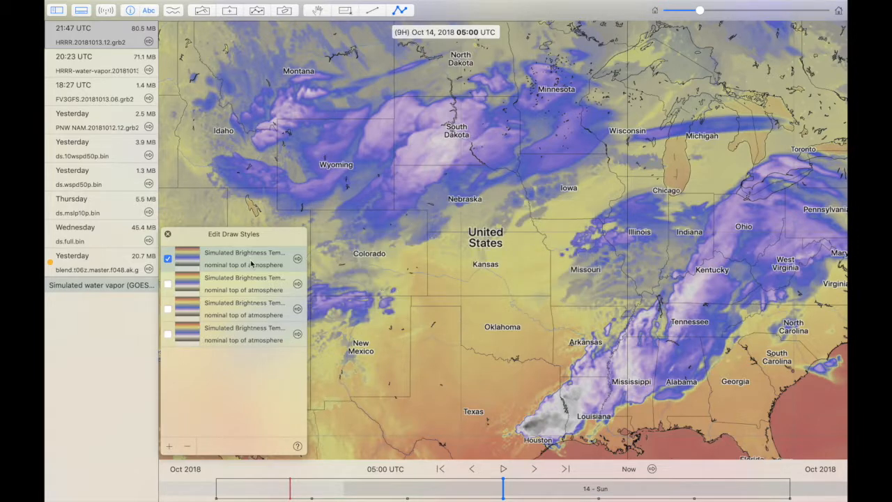
# Step: Create a new style set named "GOES East longwave" from the displayed SBT124 draw style
pyautogui.click(169, 445)
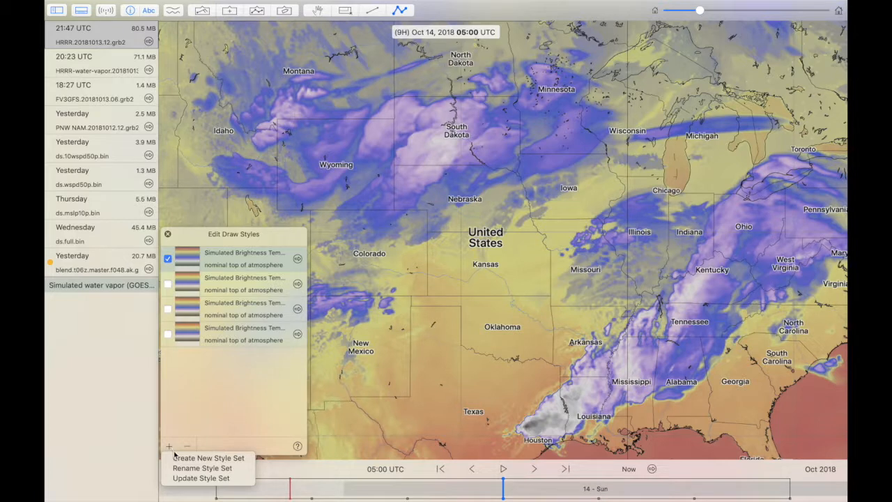
pyautogui.click(177, 460)
pyautogui.write('GOES ')
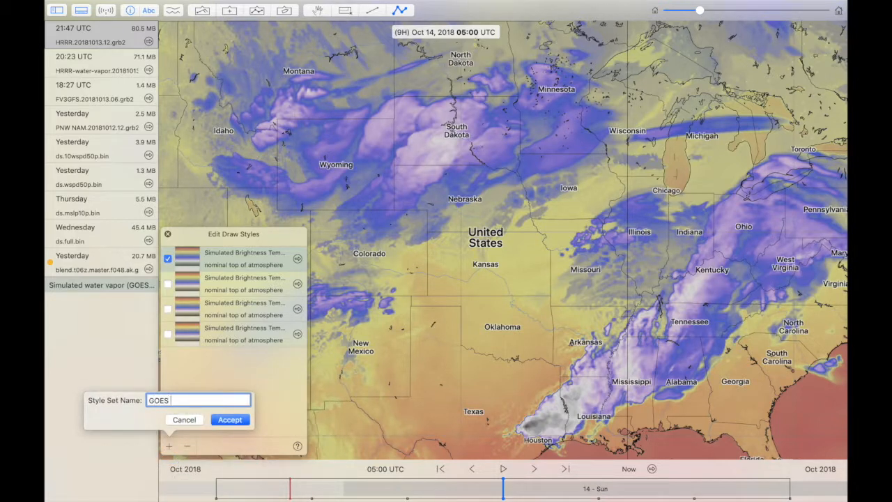
pyautogui.write('East longwave')
pyautogui.press('Return')
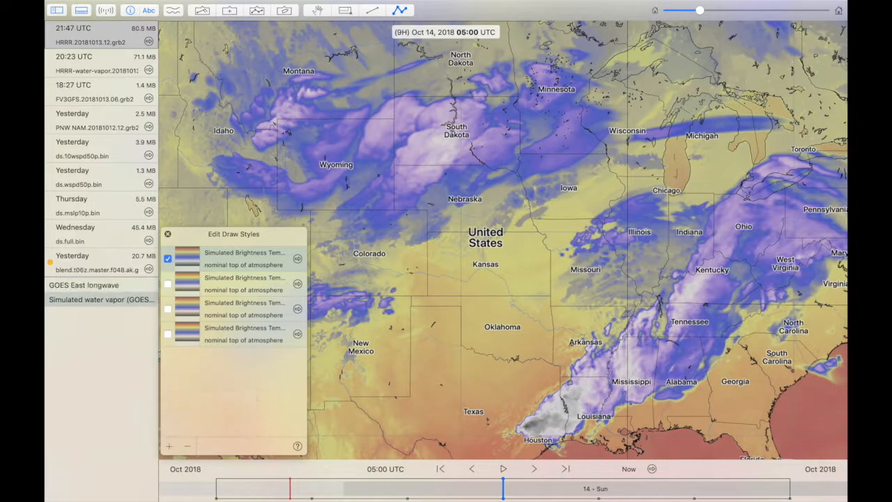
# Step: Compare the simulated water vapor style set with the GOES East longwave set, and view the latter over the whole HRRR coverage area
pyautogui.click(105, 286)
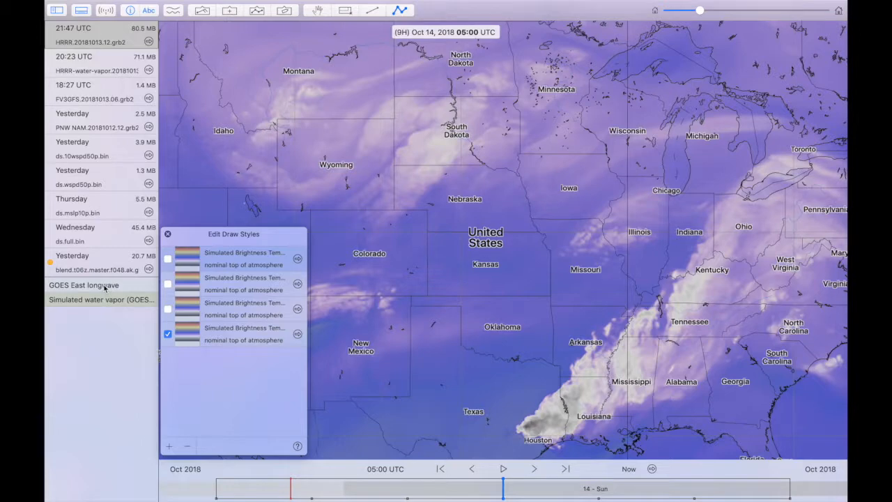
pyautogui.click(105, 286)
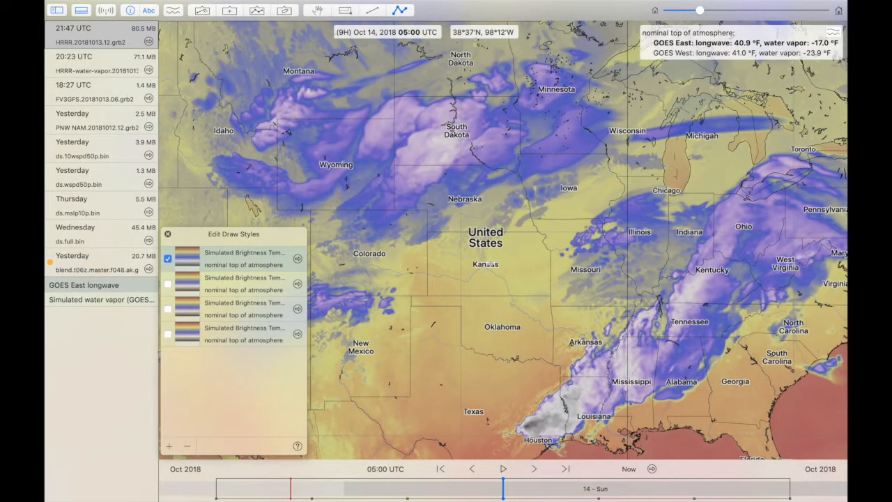
pyautogui.scroll(-3, 490, 267)
pyautogui.scroll(-5, 490, 267)
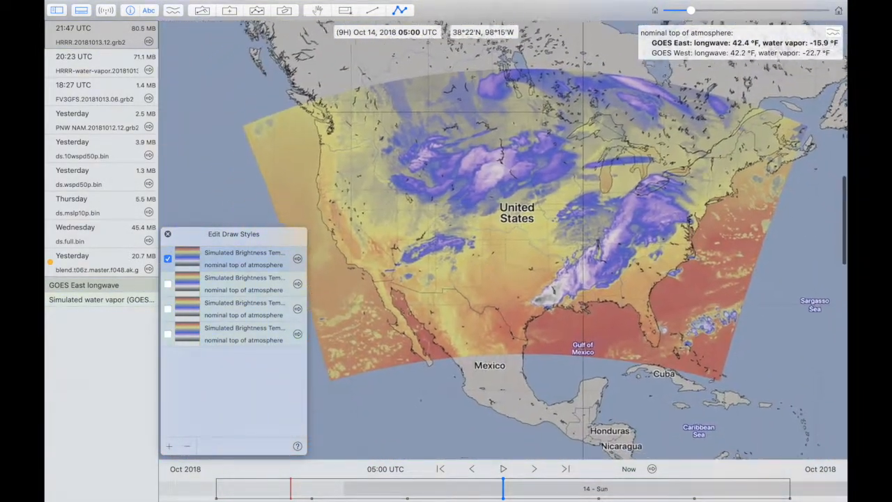
pyautogui.scroll(1, 490, 267)
pyautogui.hscroll(1, 491, 267)
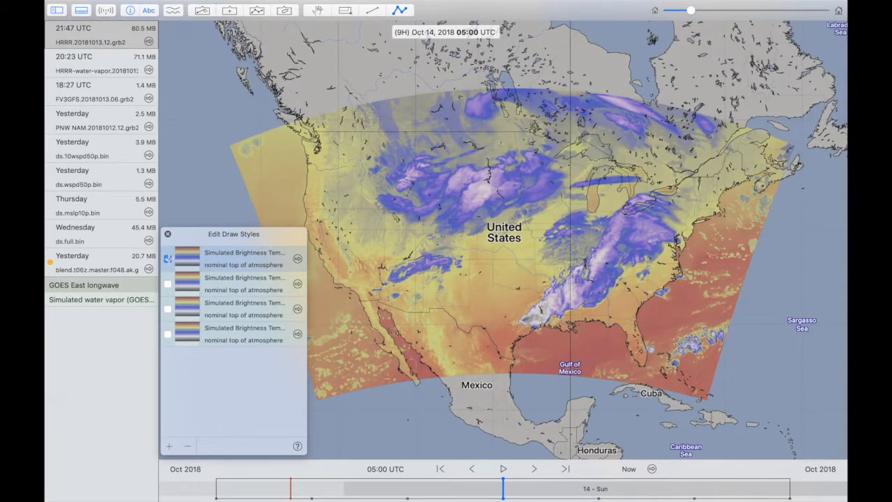
# Step: Display the GOES West longwave draw style instead of the GOES East longwave one and inspect its coverage
pyautogui.click(167, 259)
pyautogui.click(167, 284)
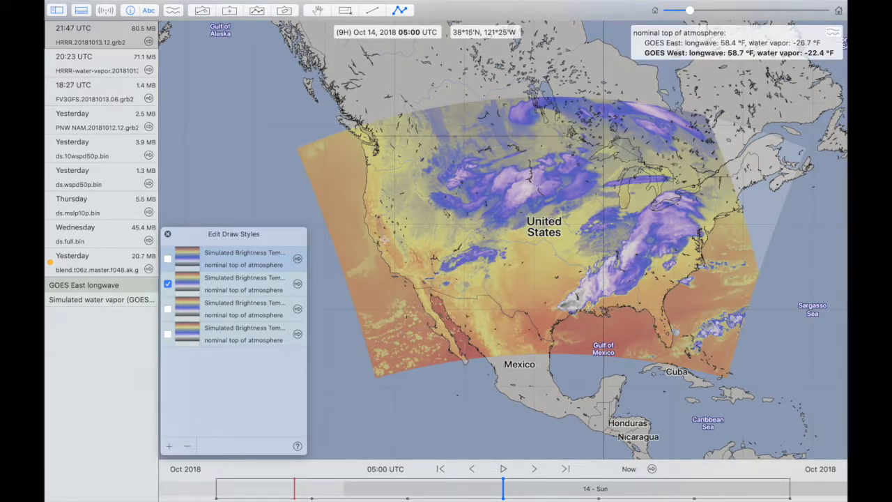
pyautogui.scroll(2, 382, 238)
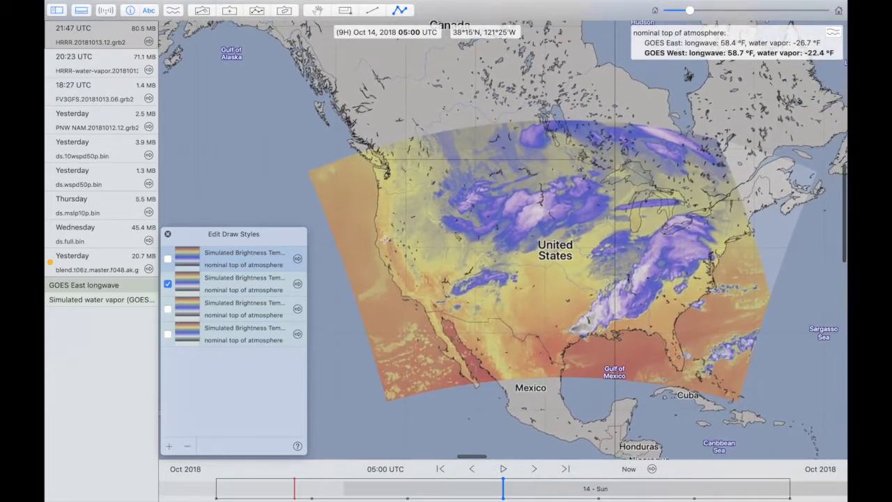
pyautogui.hscroll(-2, 382, 238)
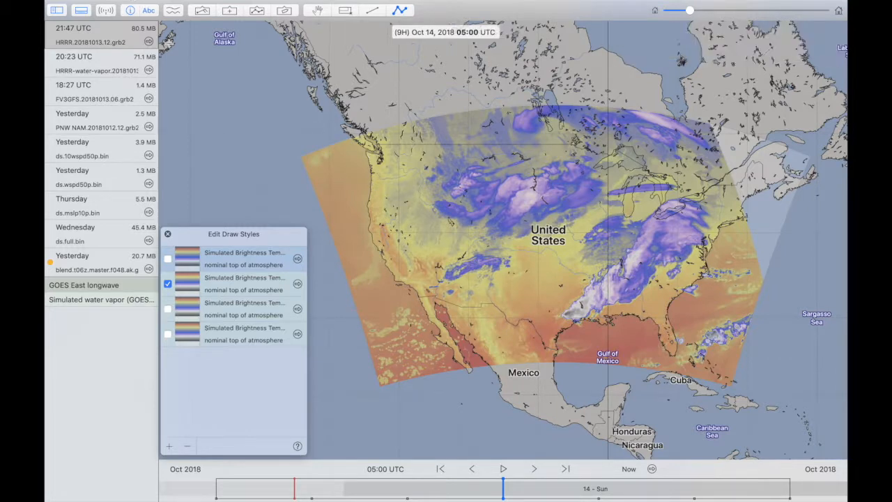
# Step: Export the draw settings from the application preferences to the Desktop as new.lgdraw and close the preferences
pyautogui.moveTo(59, 4)
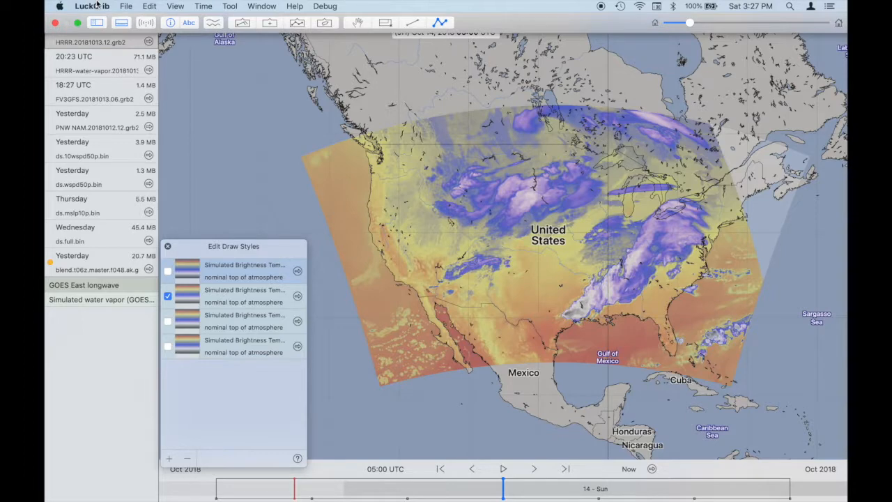
pyautogui.click(97, 5)
pyautogui.click(104, 35)
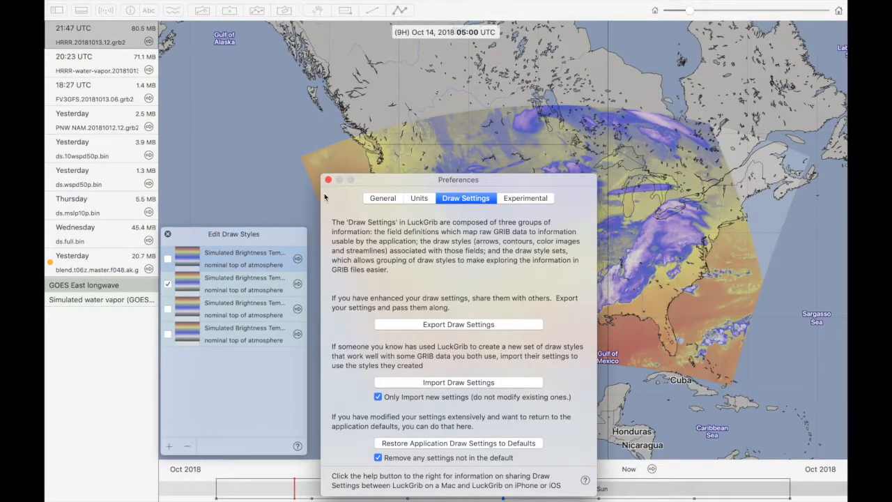
pyautogui.click(387, 199)
pyautogui.click(418, 199)
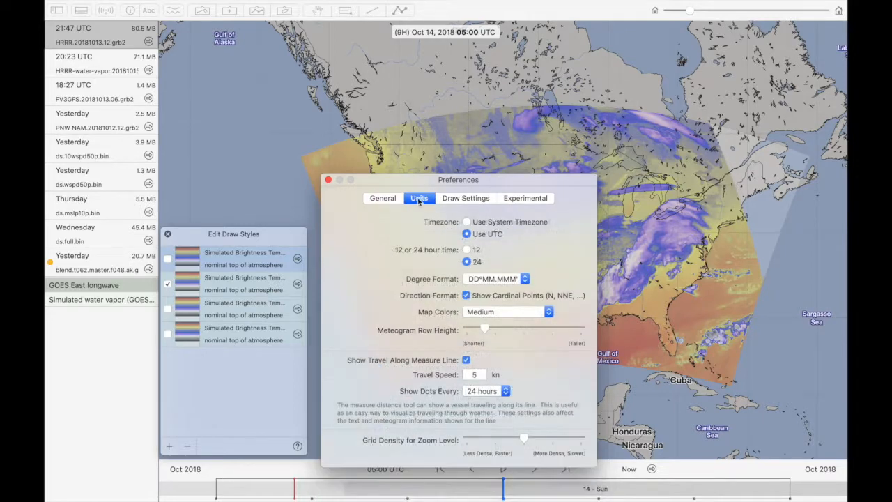
pyautogui.click(460, 198)
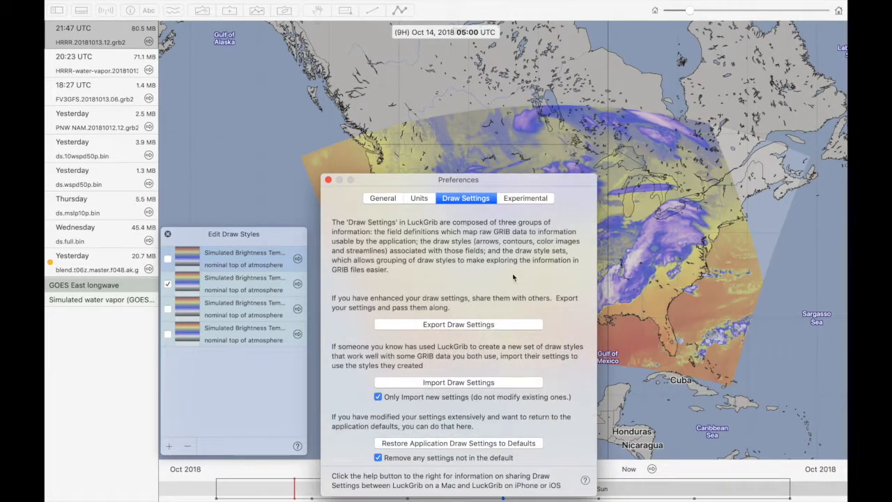
pyautogui.click(423, 328)
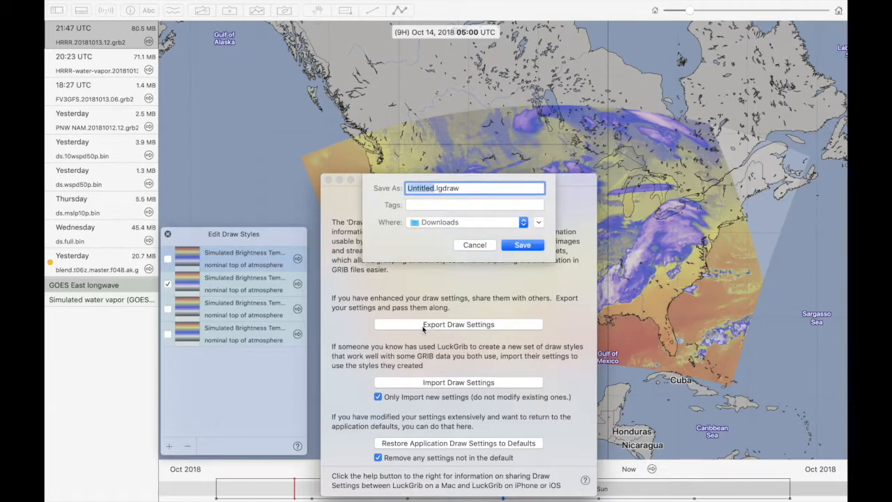
pyautogui.write('new')
pyautogui.click(440, 225)
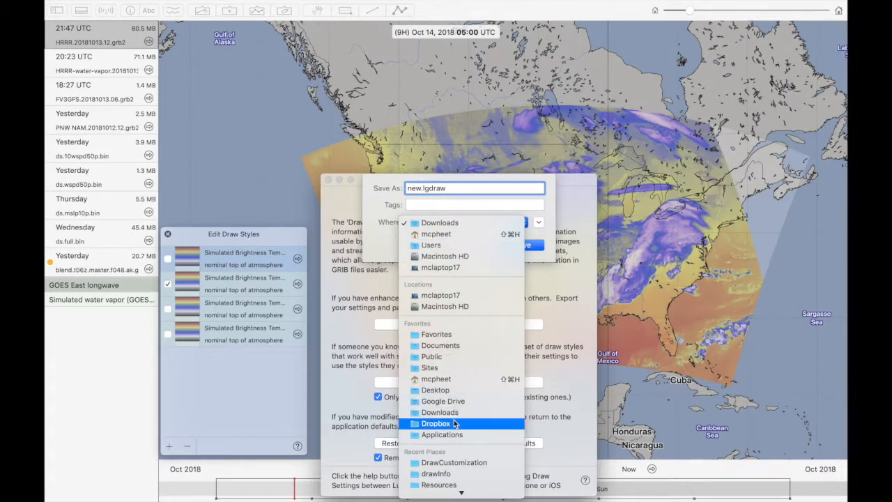
pyautogui.click(452, 393)
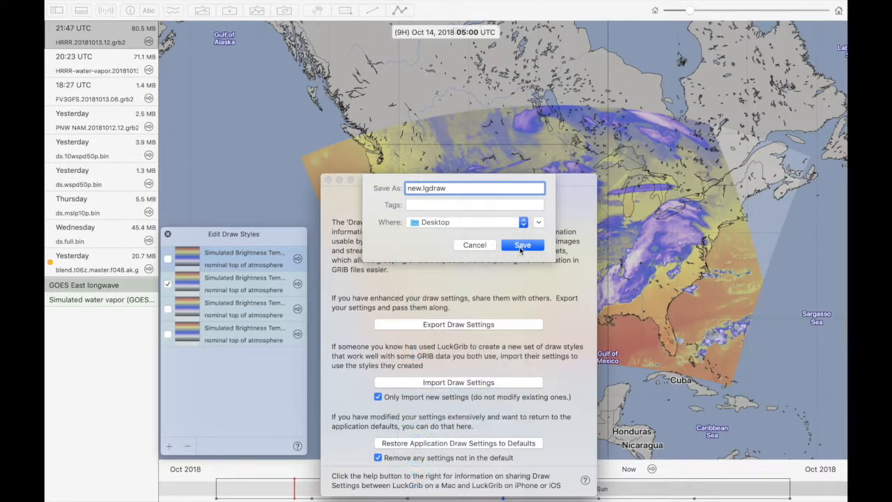
pyautogui.click(521, 244)
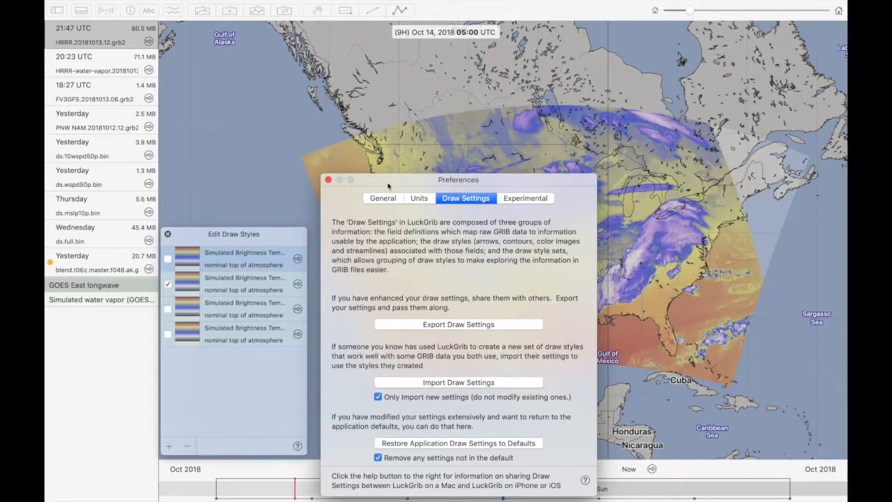
pyautogui.click(329, 180)
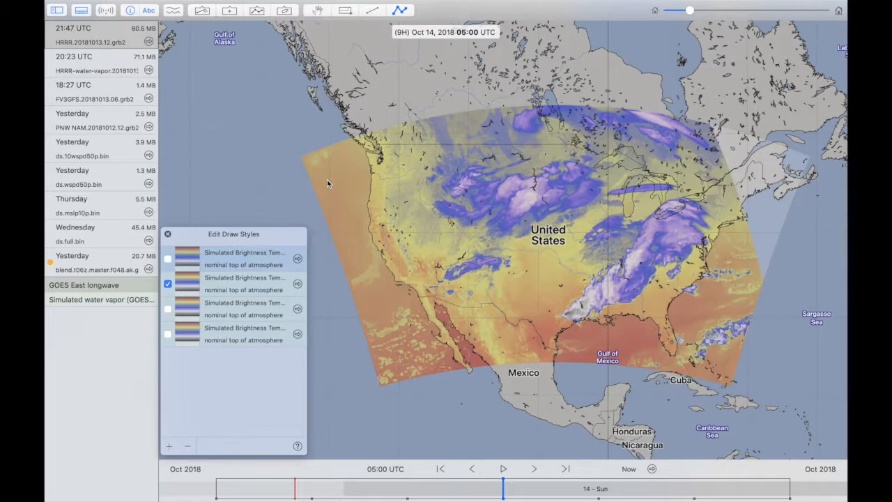
# Step: Review the draw settings preferences for exporting, importing and restoring styles, and close them
pyautogui.press('super+comma')
pyautogui.moveTo(441, 184); pyautogui.dragTo(438, 149)
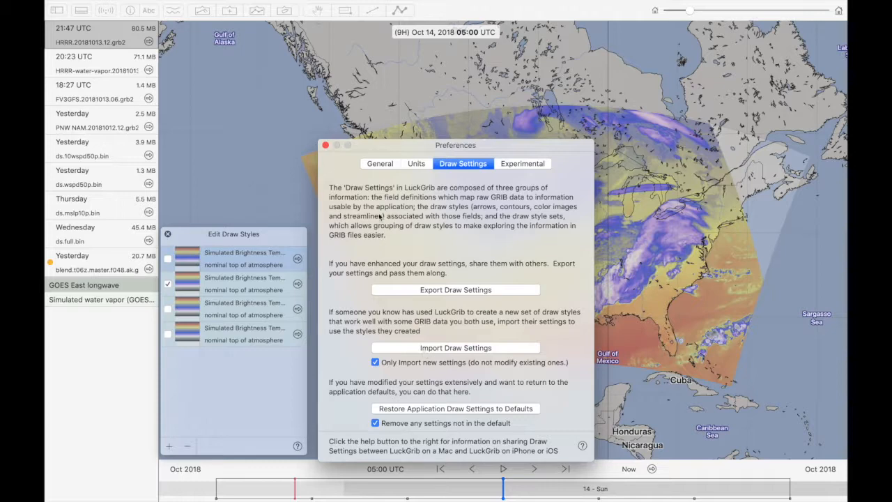
pyautogui.click(325, 145)
pyautogui.moveTo(410, 266)
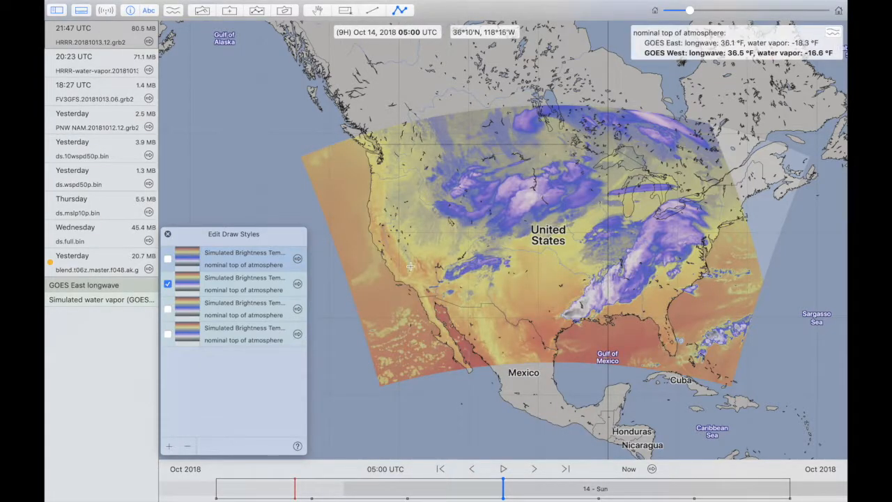
pyautogui.hscroll(2, 411, 265)
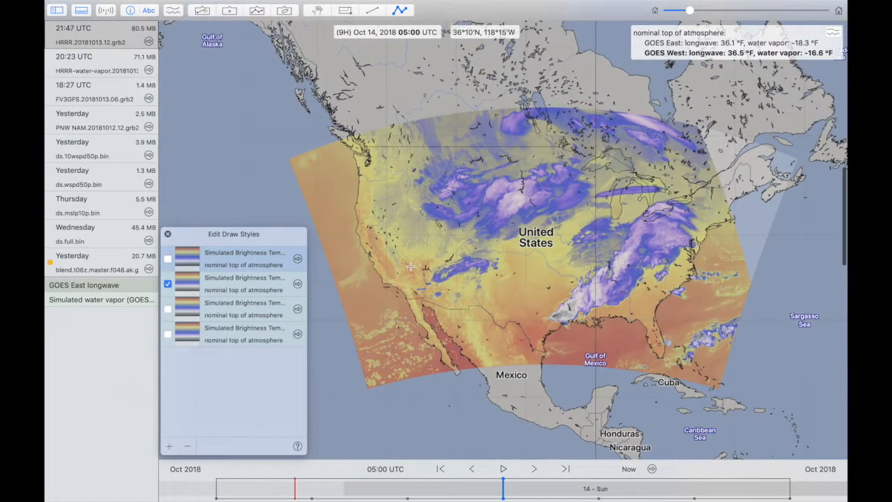